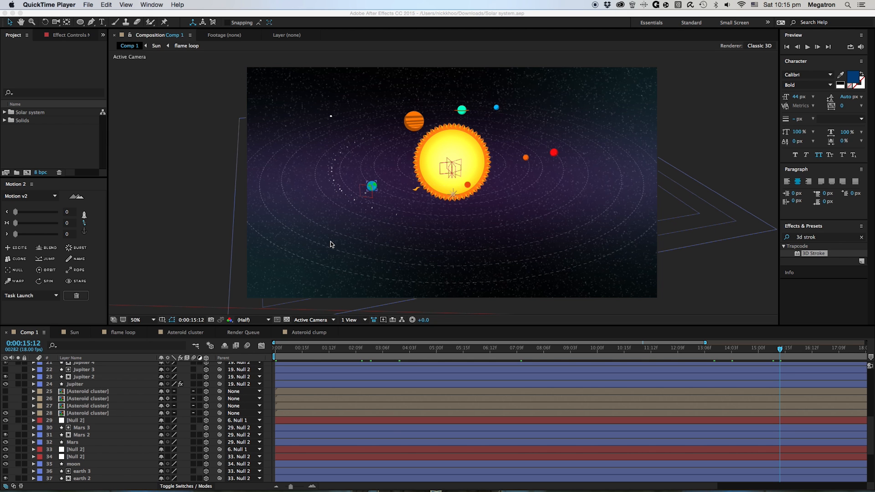
- Create a new composition named "Orbit object – the wrong way" with a frame rate of 29.97 fps
click(300, 337)
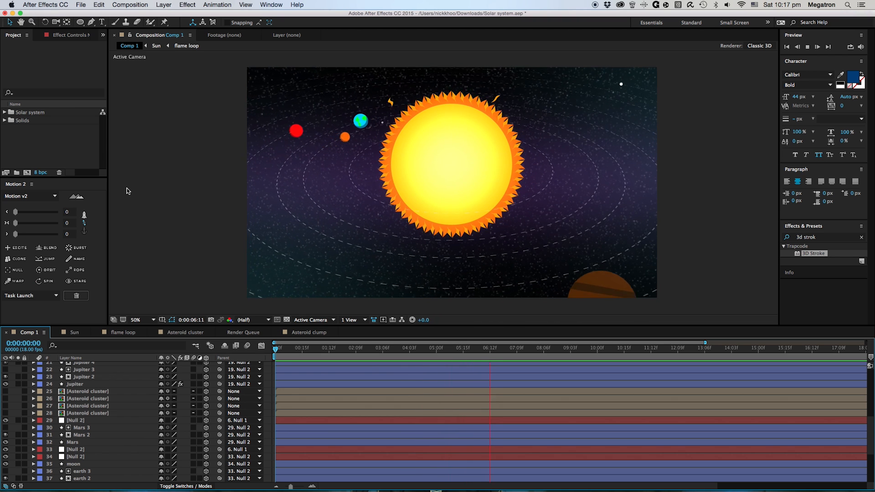
click(38, 175)
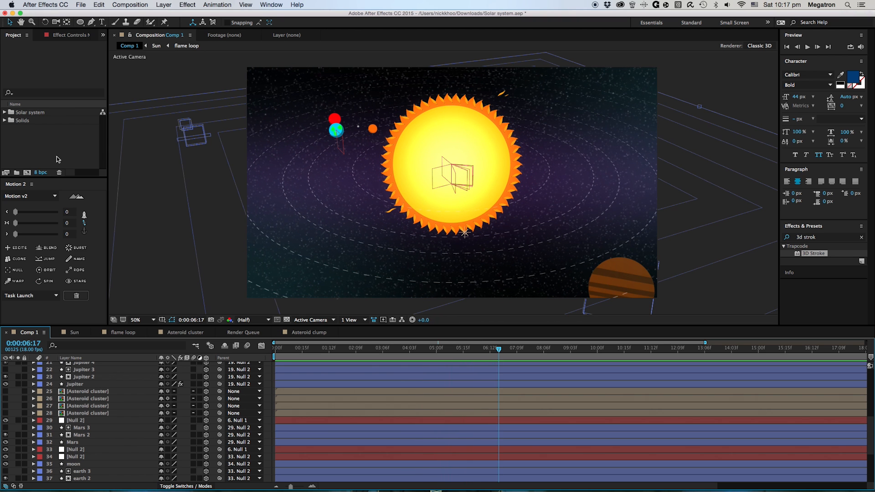
click(27, 174)
drag(631, 255, 363, 116)
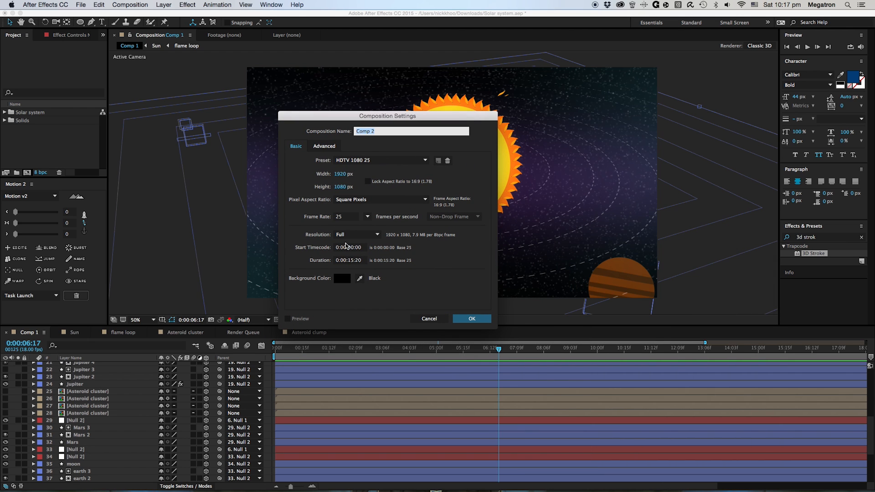
click(344, 217)
text(29.97)
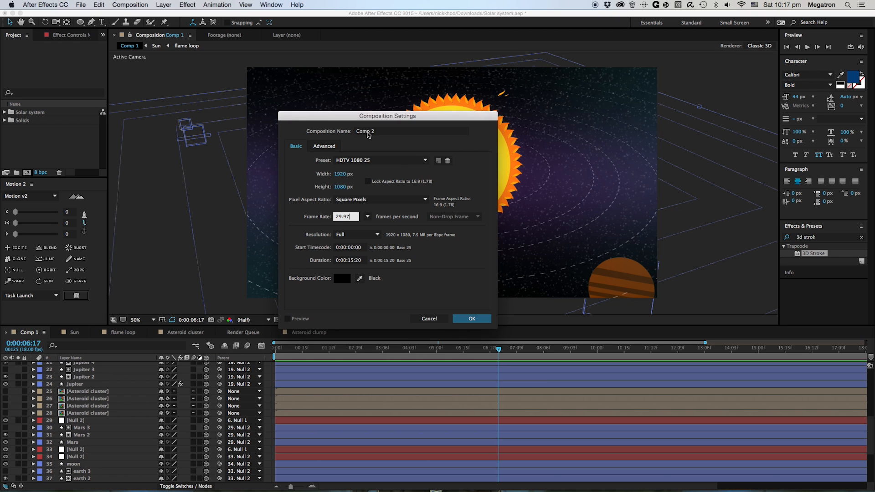
click(366, 132)
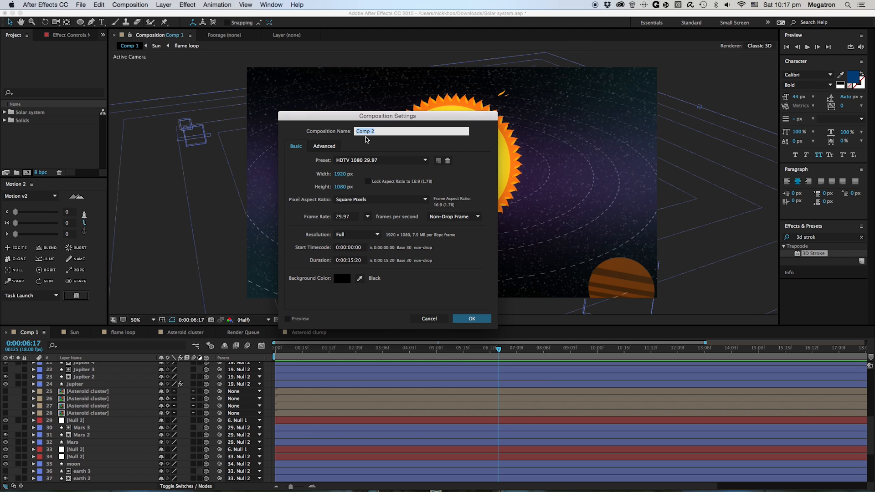
text(Orbit object – the wrong way)
key(Return)
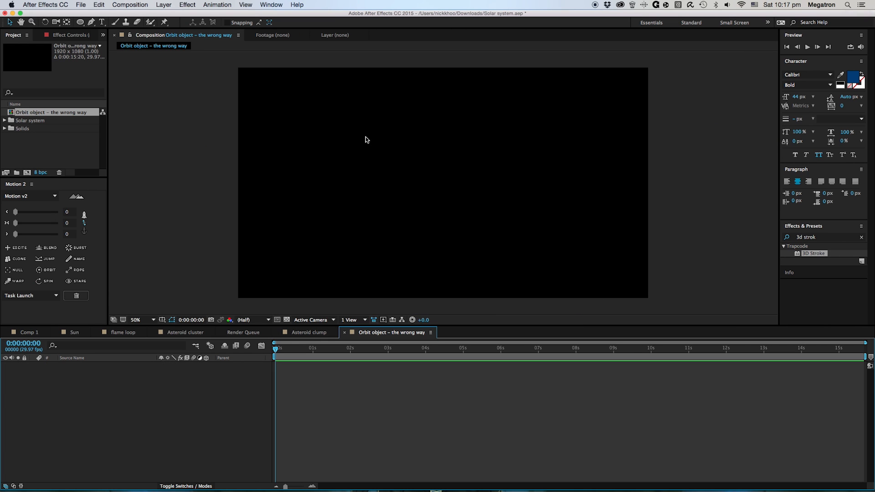
- Set the shape fill to bright yellow (FFEA00) and draw a large circle with the Ellipse tool near the middle of the frame
click(80, 22)
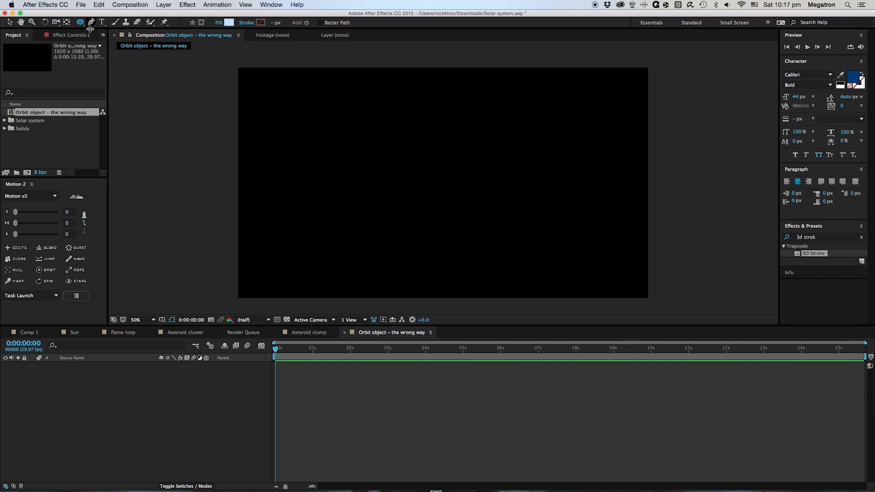
click(230, 23)
click(398, 350)
click(370, 283)
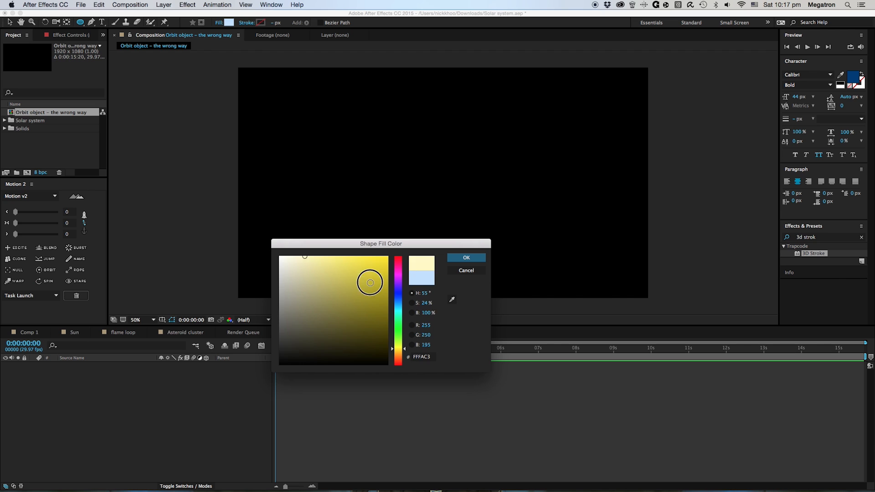
click(466, 257)
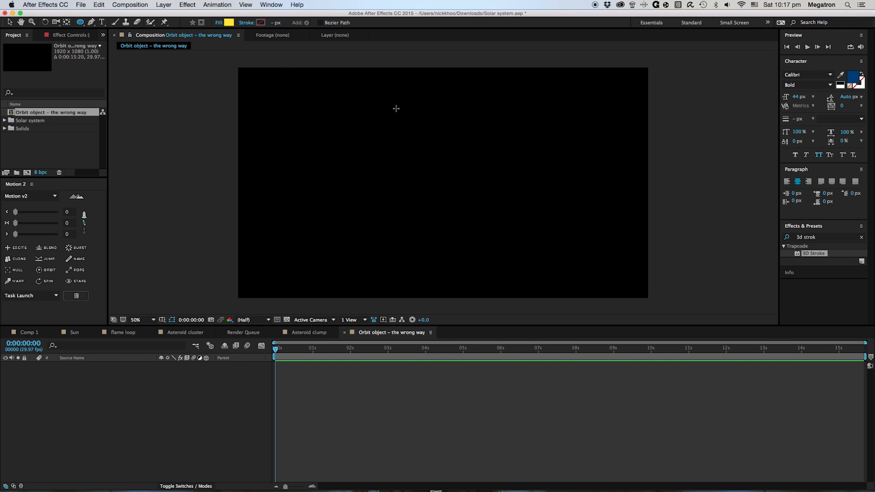
drag(388, 100, 469, 222)
click(188, 427)
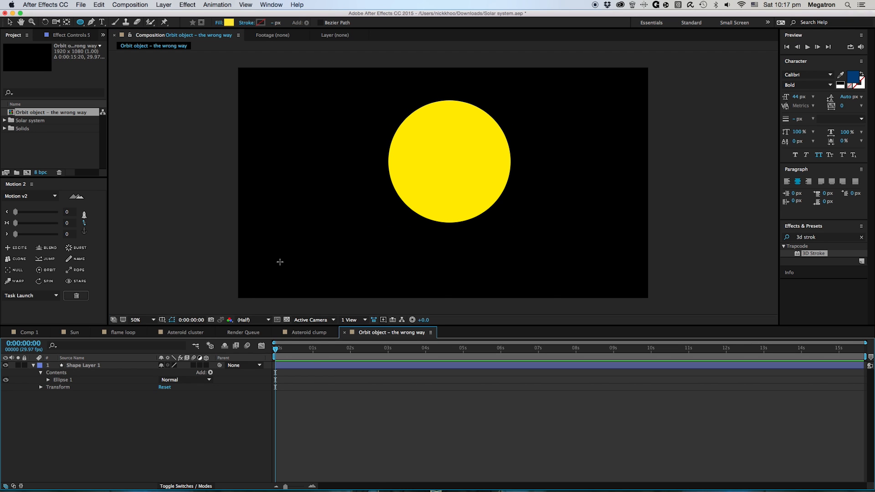
- Centre the yellow circle's anchor point on its shape and centre the layer in the composition
click(86, 365)
key(Return)
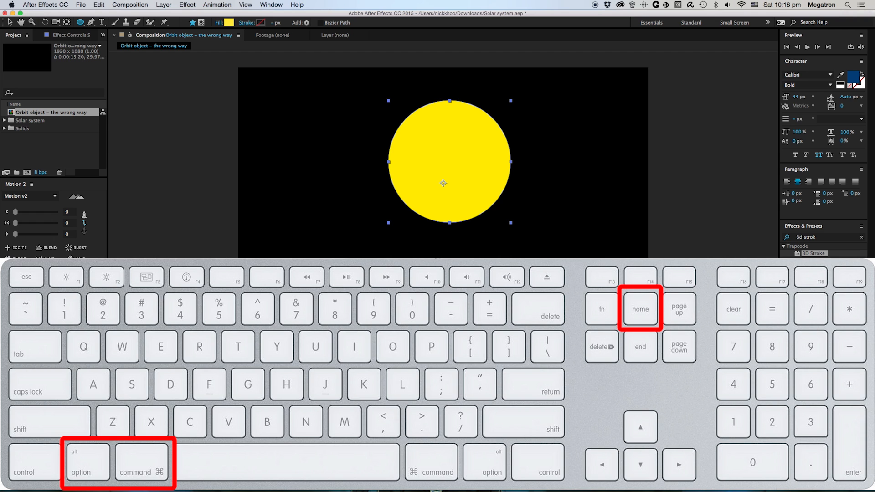
key(alt+super+Home)
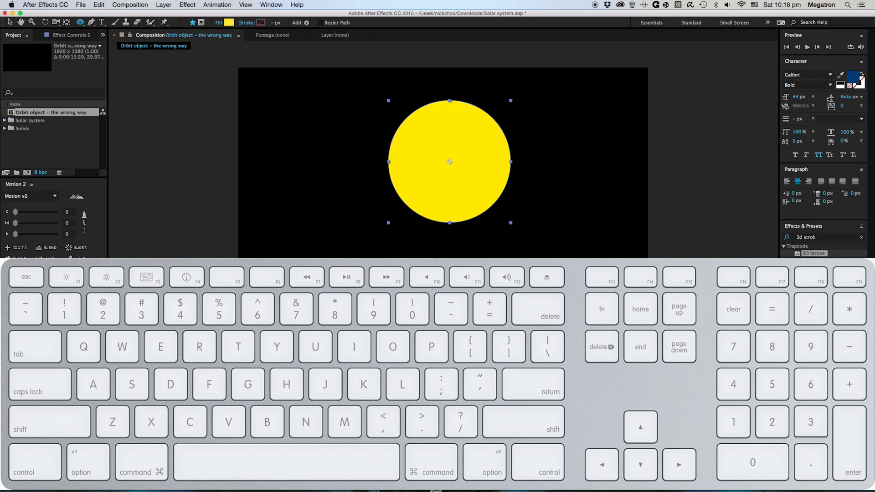
key(super+Home)
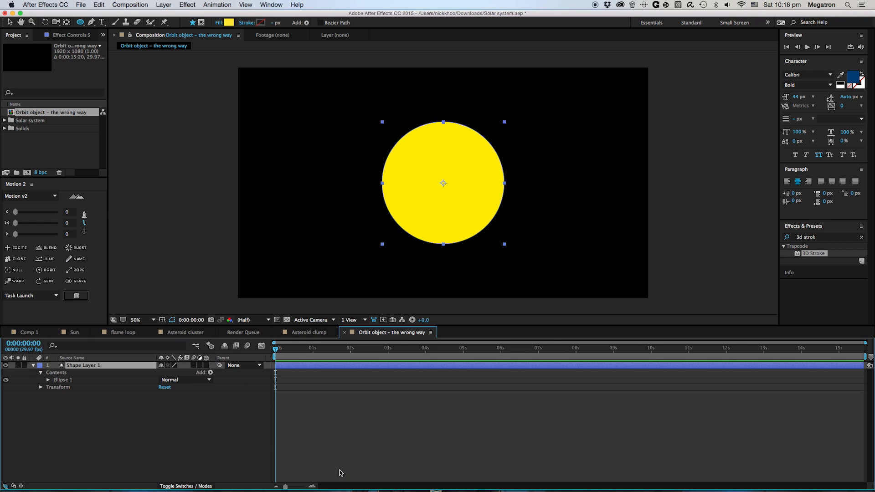
click(340, 472)
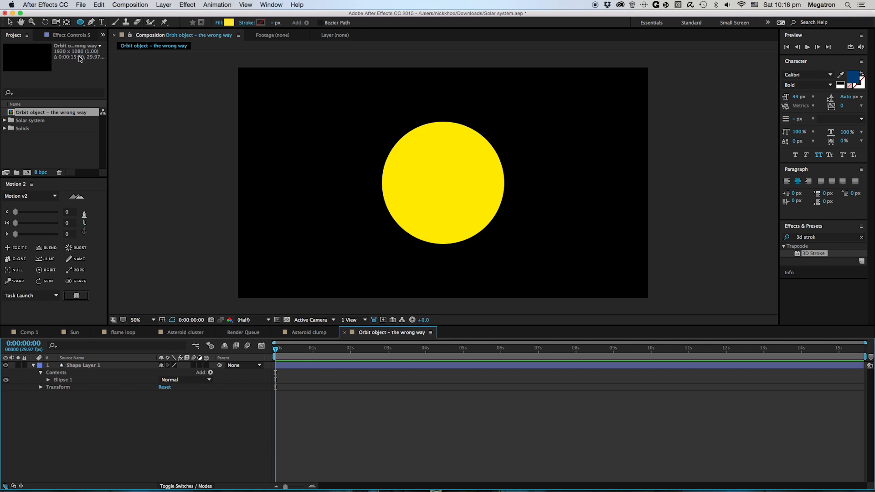
- Set the fill colour for the next ellipse to red (FF0000)
click(81, 22)
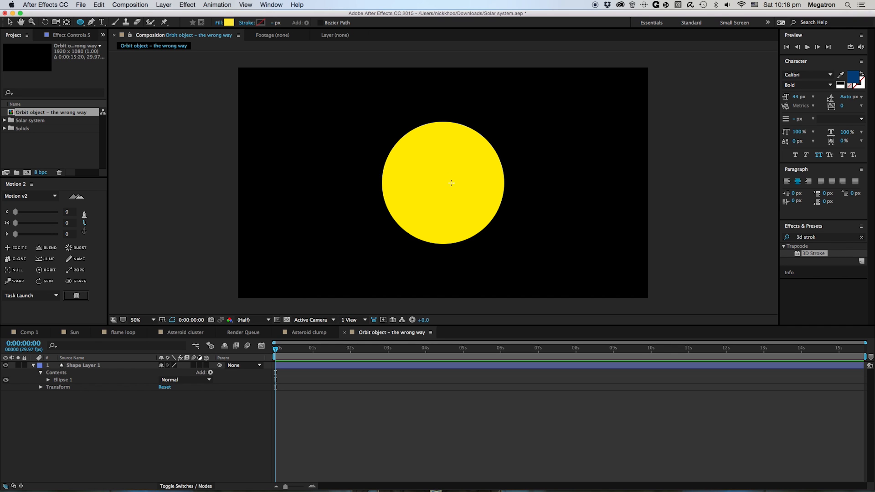
click(229, 22)
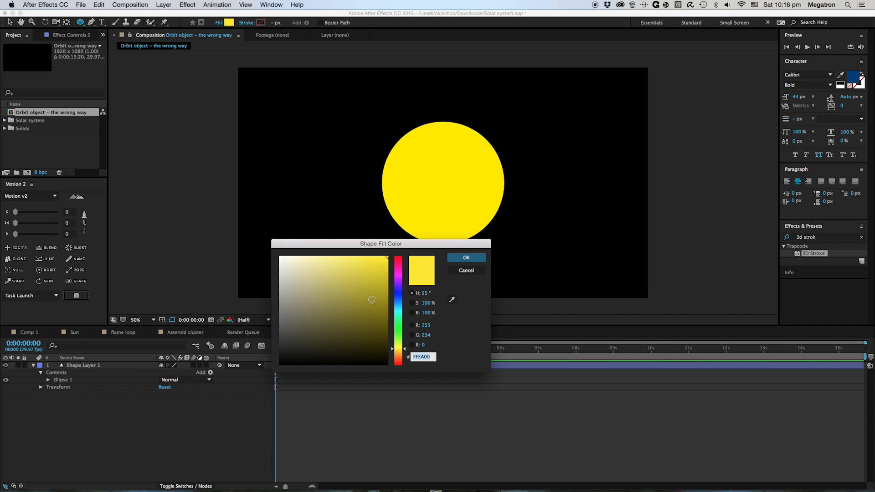
drag(399, 280, 399, 245)
click(465, 258)
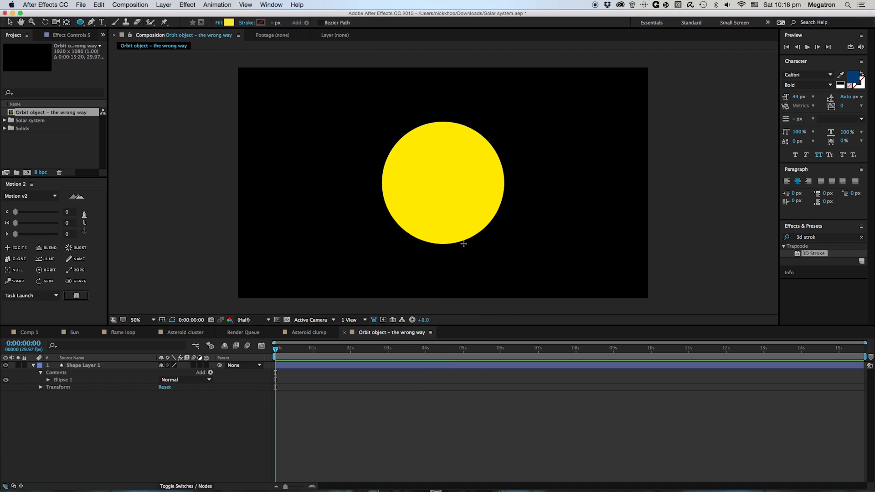
- Set the shape fill to blue (2E4BB9) and draw a small circle over the yellow one
click(229, 23)
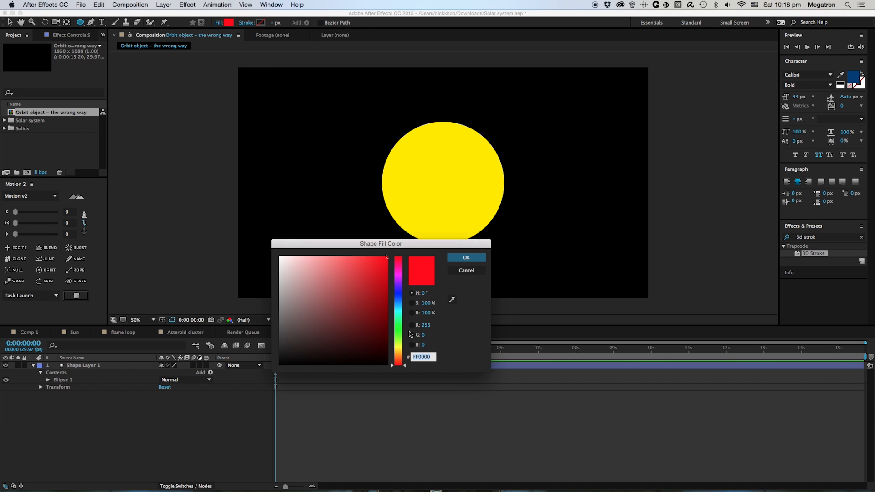
drag(401, 304, 361, 286)
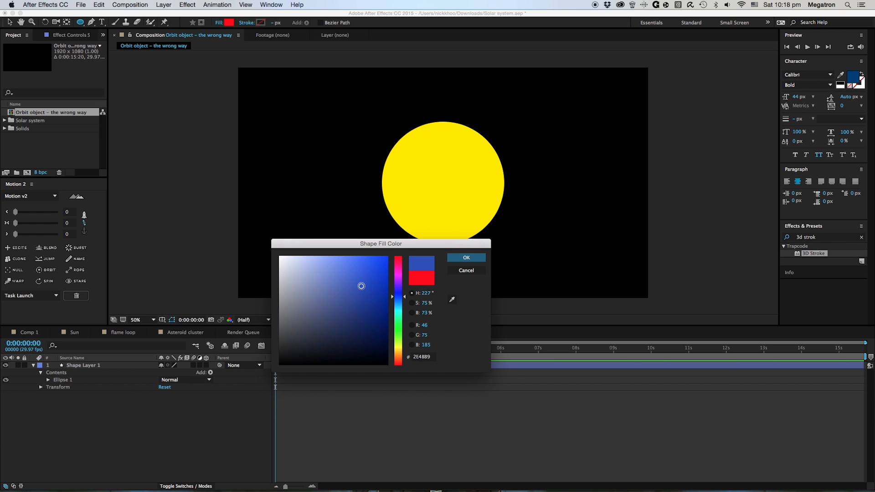
click(466, 258)
drag(420, 170, 441, 200)
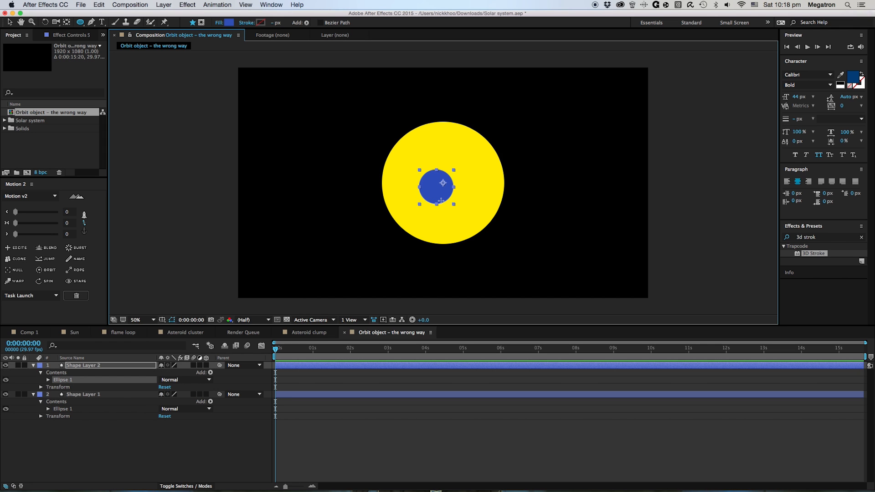
- Centre the blue circle's anchor point on its shape and centre its layer in the composition
key(super+alt+Home)
key(super+Home)
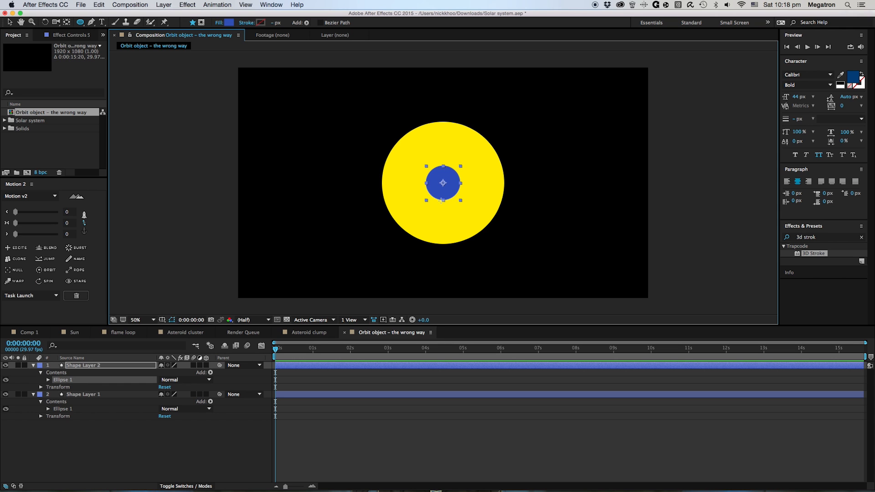
click(399, 443)
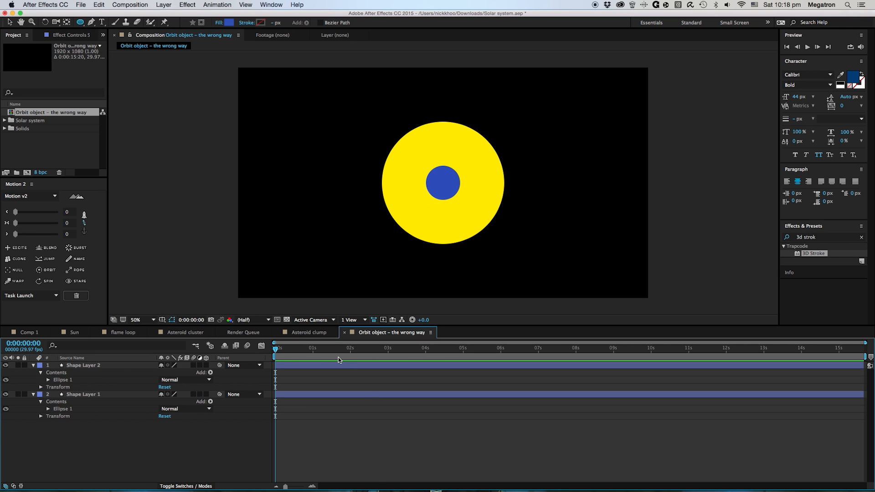
- Turn both circle layers, Shape Layer 1 and Shape Layer 2, into 3D layers
click(87, 368)
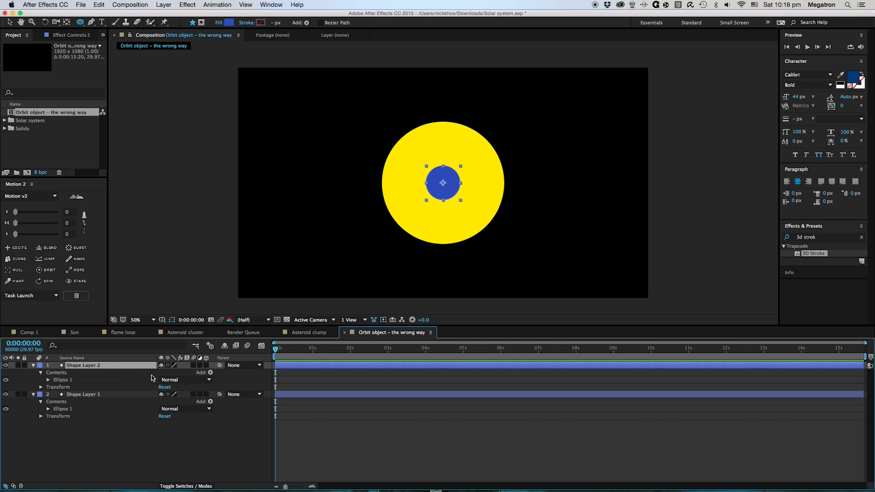
key(a)
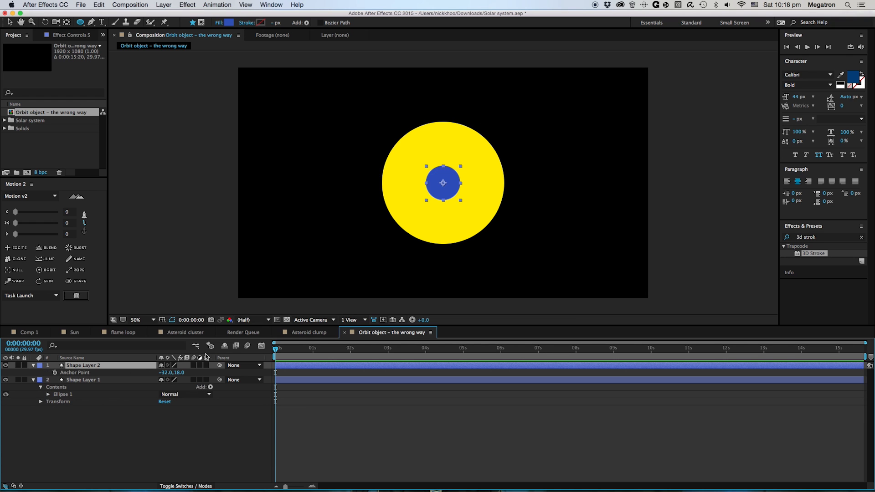
click(103, 381)
click(97, 367)
shift+click(118, 380)
click(405, 290)
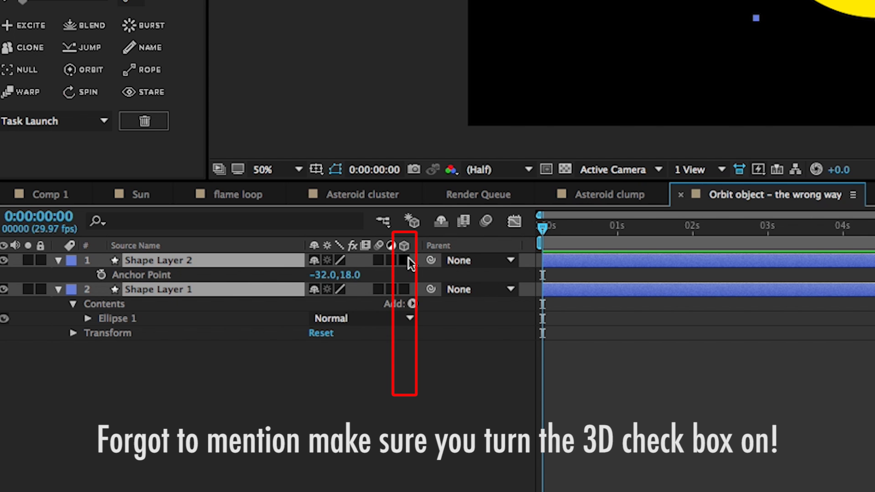
click(613, 435)
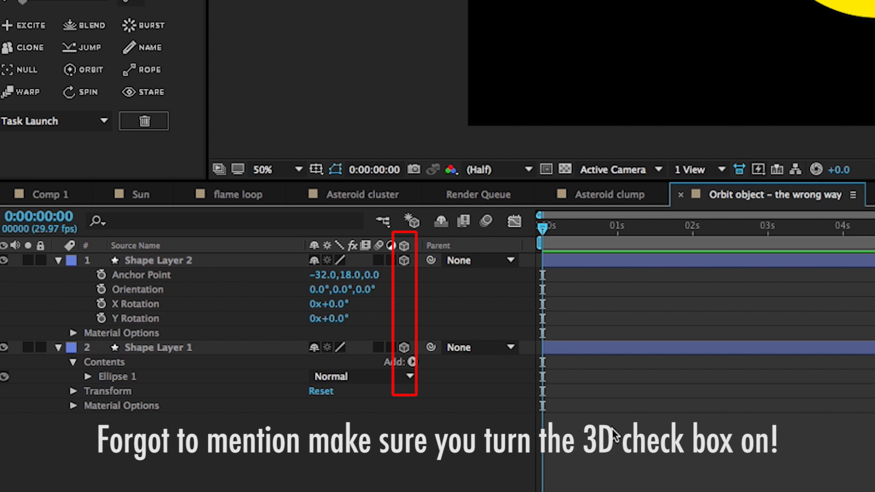
- Add a two-node camera with the 50mm preset to the composition
click(152, 259)
click(613, 286)
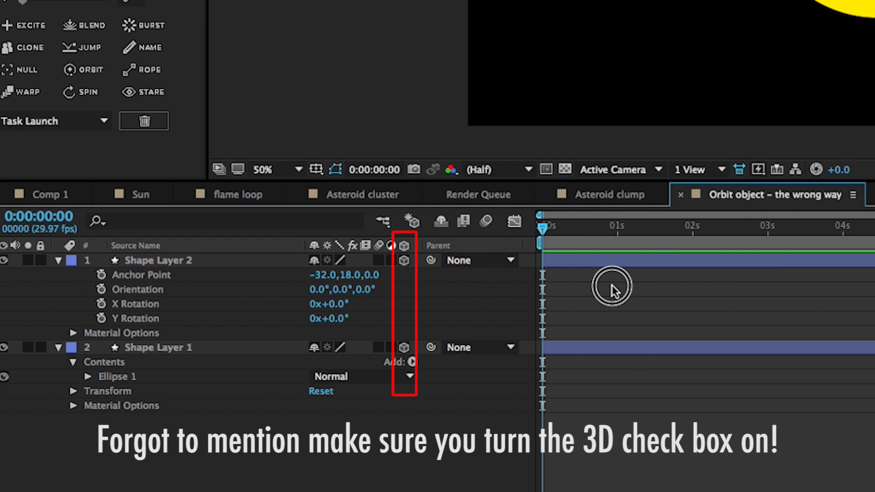
right_click(583, 398)
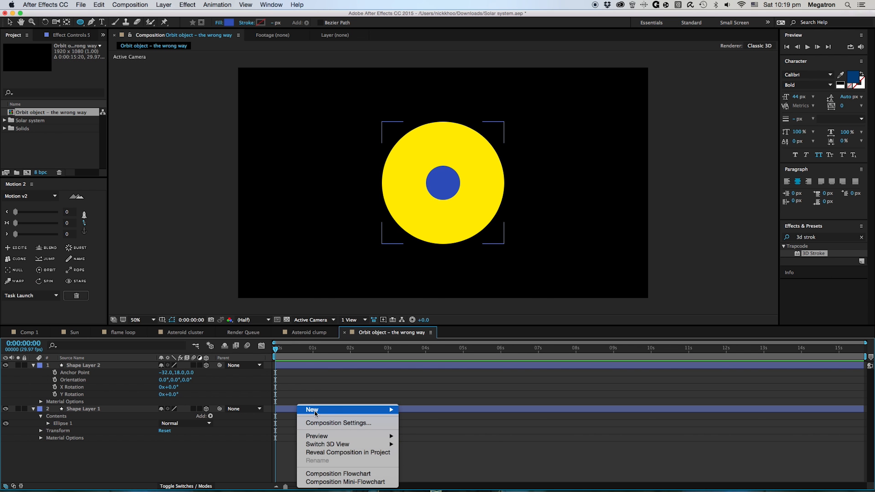
mouse_move(340, 410)
click(423, 442)
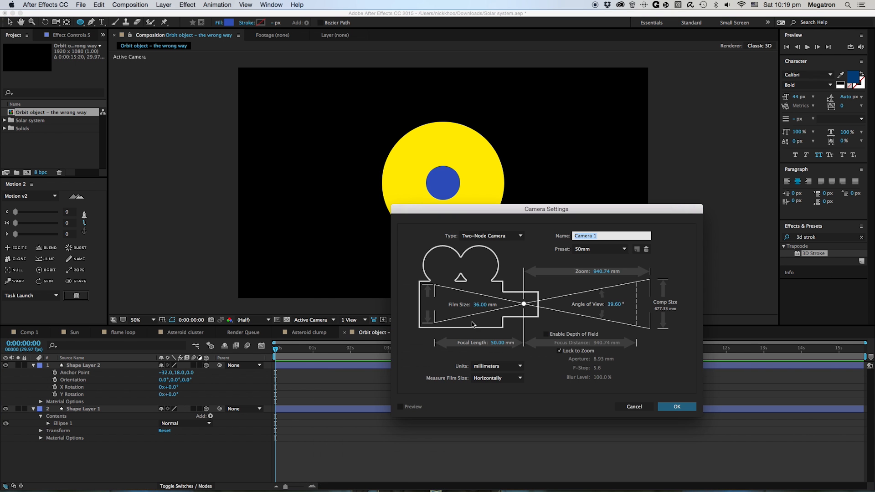
click(675, 409)
- Offset the blue circle from the yellow one by setting Shape Layer 2's anchor point X value to 598
key(super+Down)
key(a)
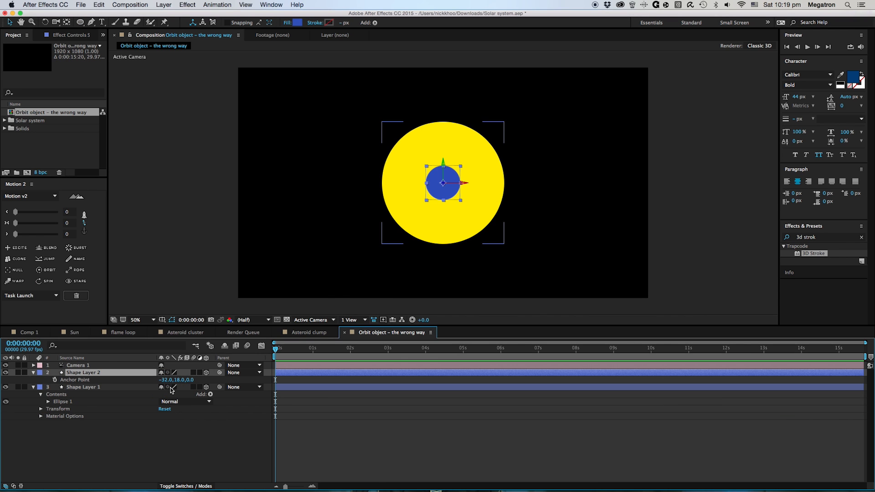
drag(166, 380, 198, 382)
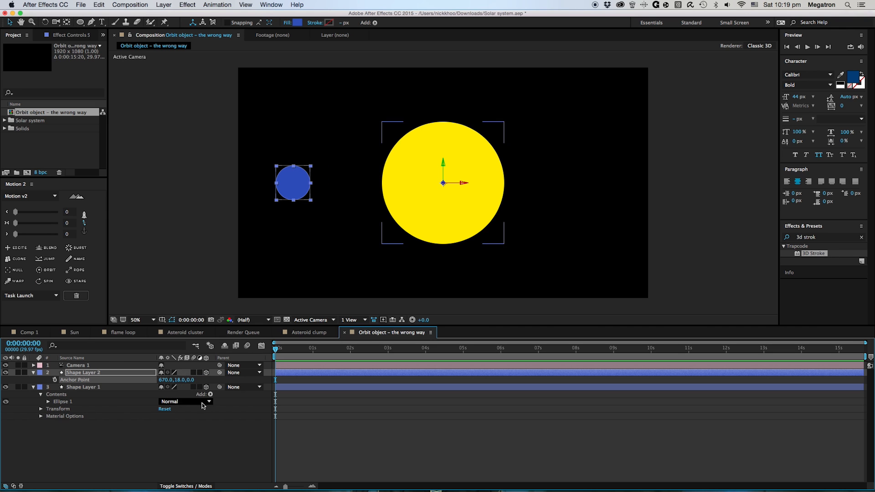
drag(165, 381, 165, 381)
click(141, 430)
- Try orbiting the blue circle around the yellow one by changing Shape Layer 2's Y Rotation to 346°
click(89, 373)
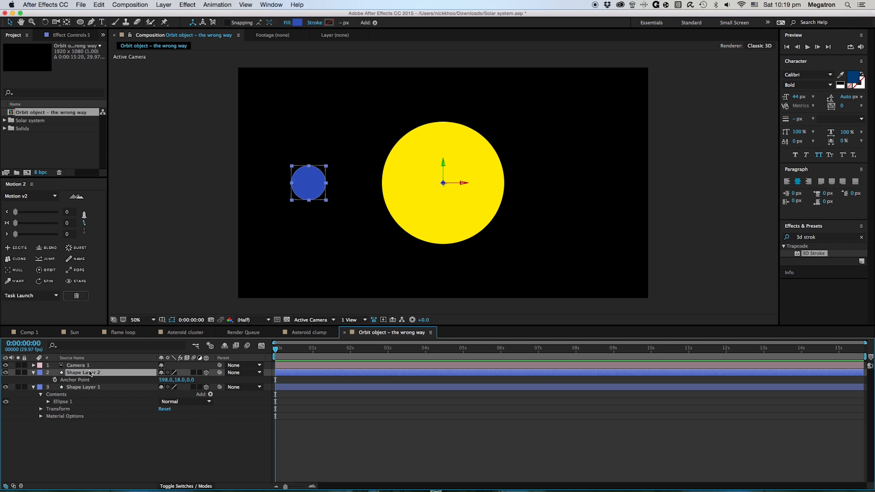
key(r)
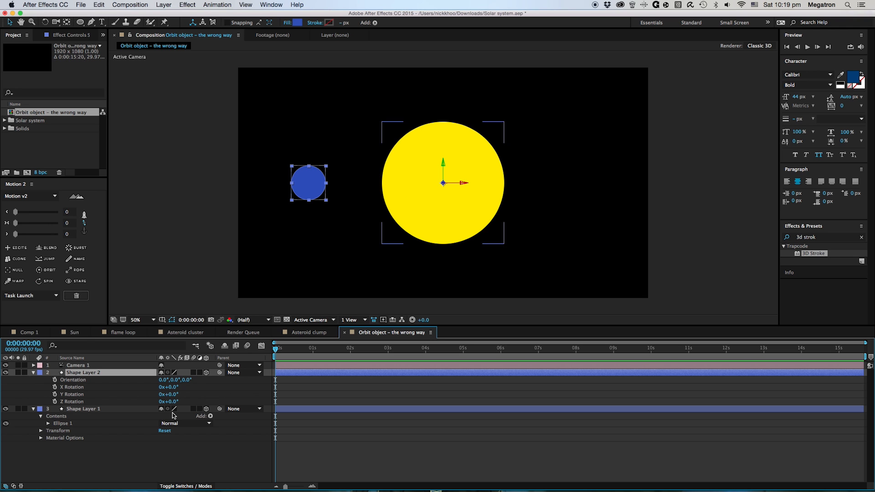
drag(175, 395, 363, 446)
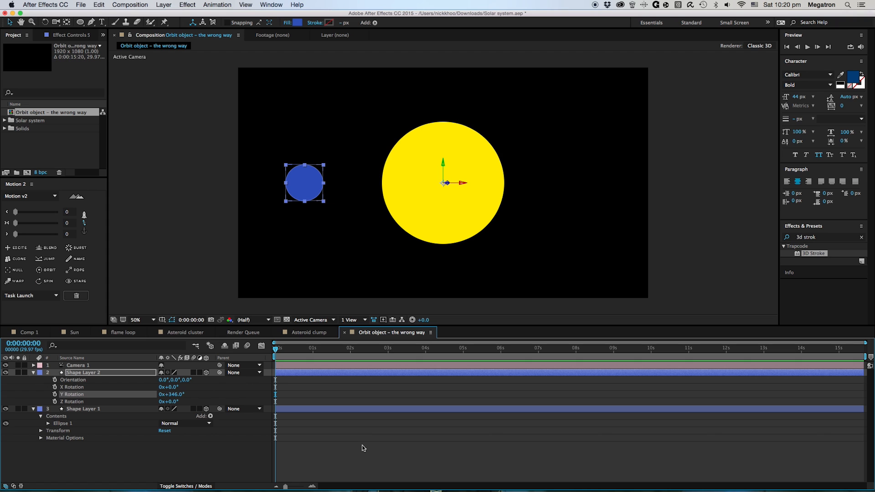
- Move the current time to 0:00:00:17 and reset the blue circle's Y Rotation to 0°
click(296, 351)
click(173, 395)
text(0)
key(Return)
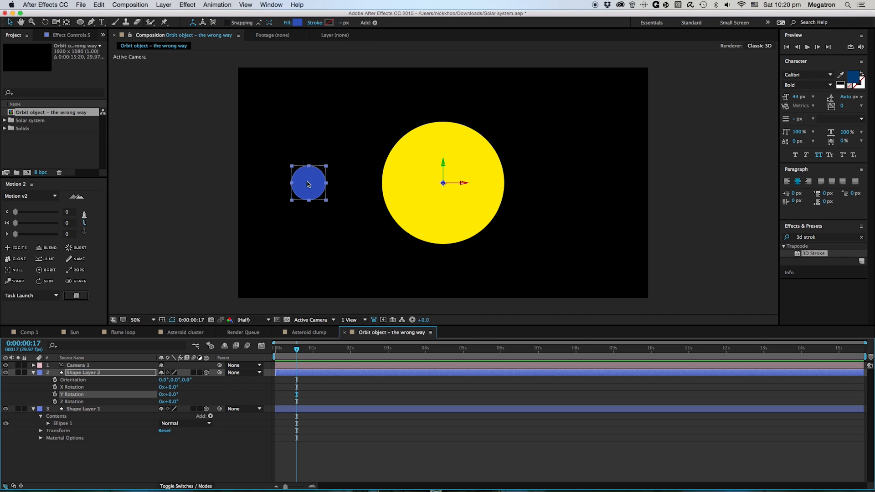
- Set Shape Layer 2's auto-orientation to Orient Towards Camera
click(95, 374)
click(93, 455)
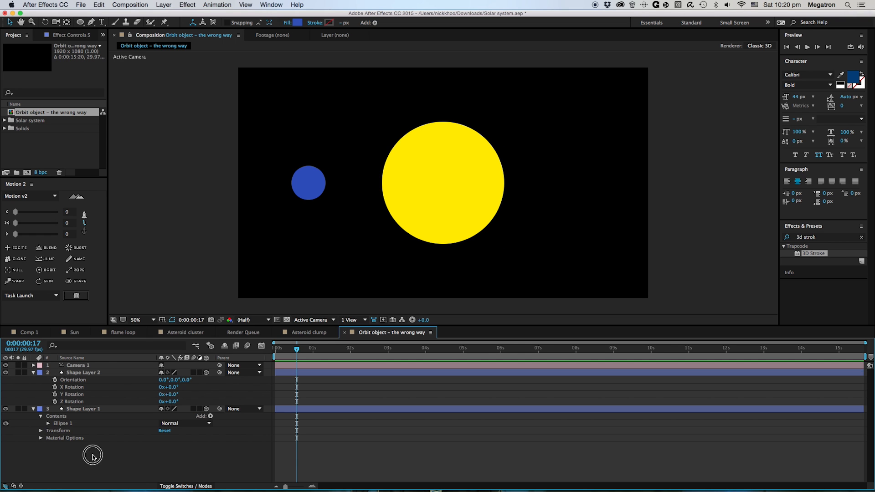
click(78, 374)
right_click(73, 374)
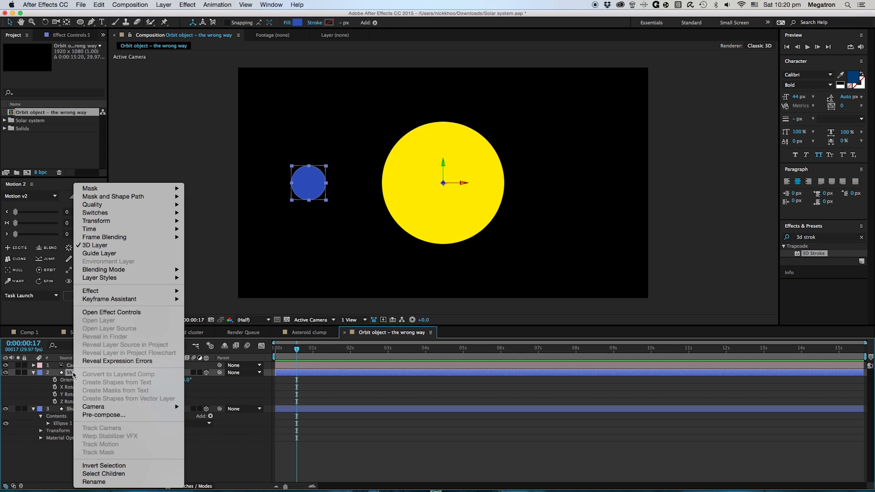
click(305, 463)
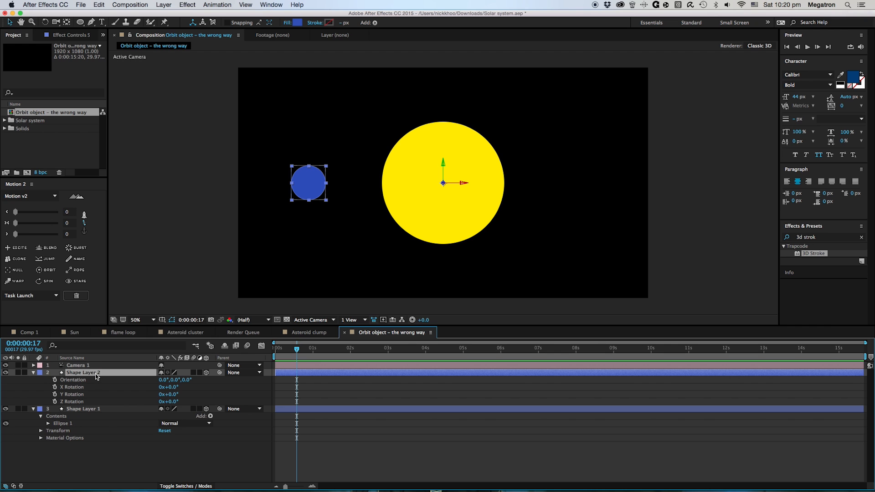
right_click(96, 377)
mouse_move(125, 223)
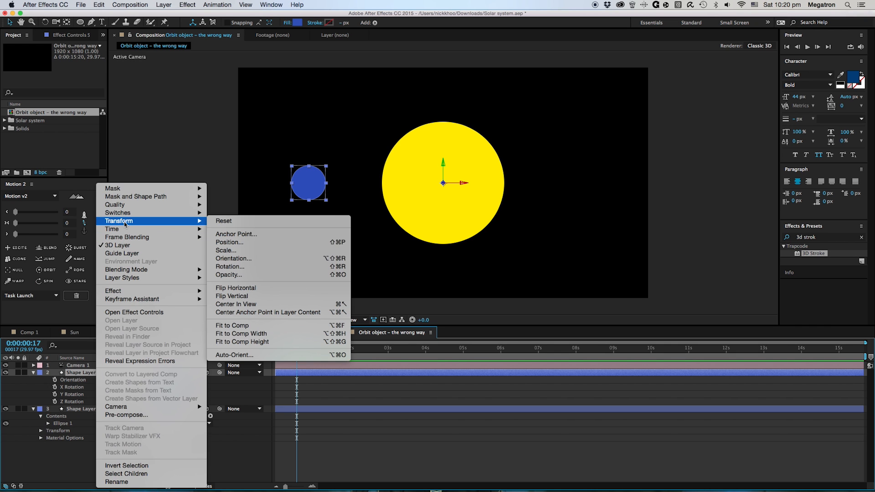
click(283, 354)
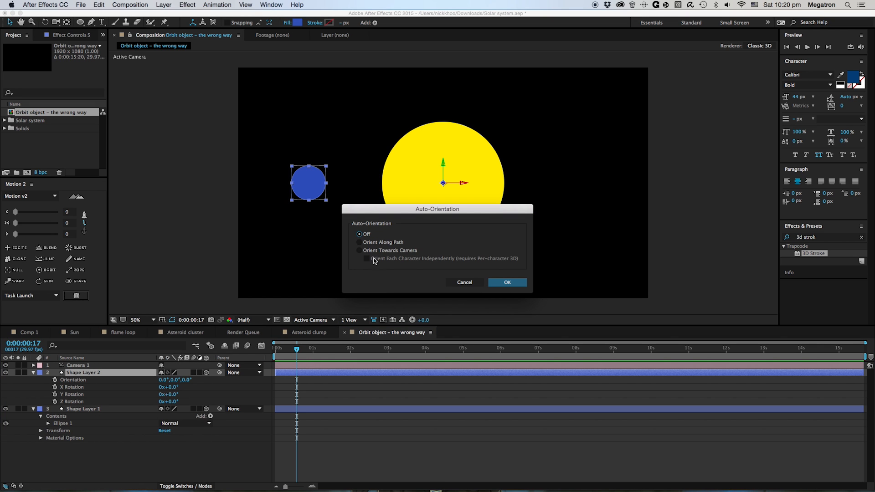
click(501, 283)
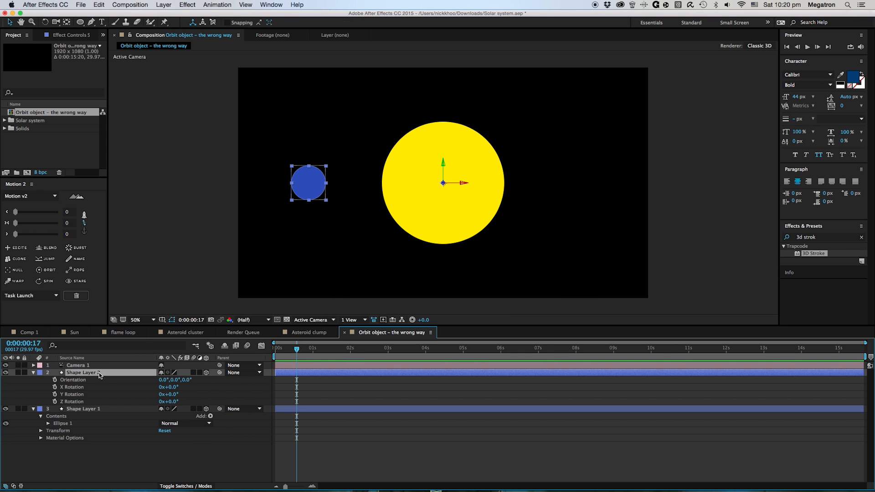
- Try orbiting the blue circle by changing Shape Layer 2's Y Rotation to 349°, and reset the rotation to 0°
drag(171, 395, 335, 406)
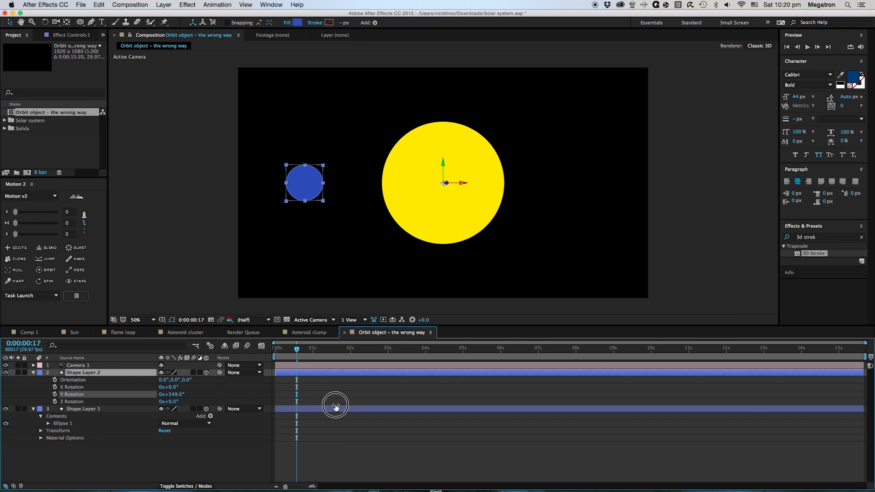
click(172, 394)
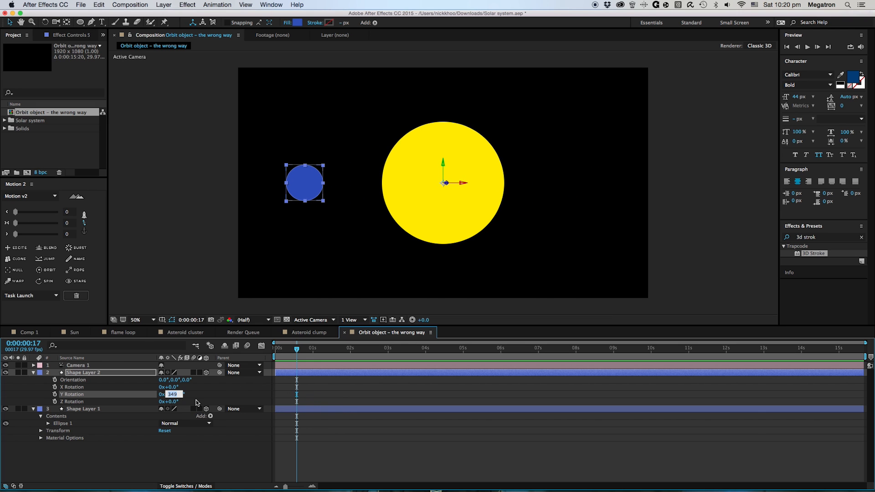
text(0)
key(Return)
click(100, 436)
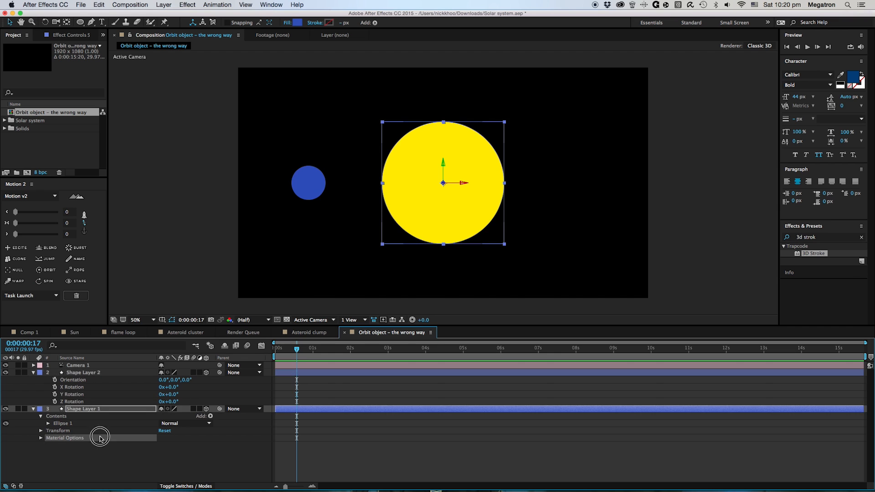
- Restore Shape Layer 2's anchor point to -32, 18, 0 so the circles are concentric, and show the layer's Position property
click(89, 373)
key(a)
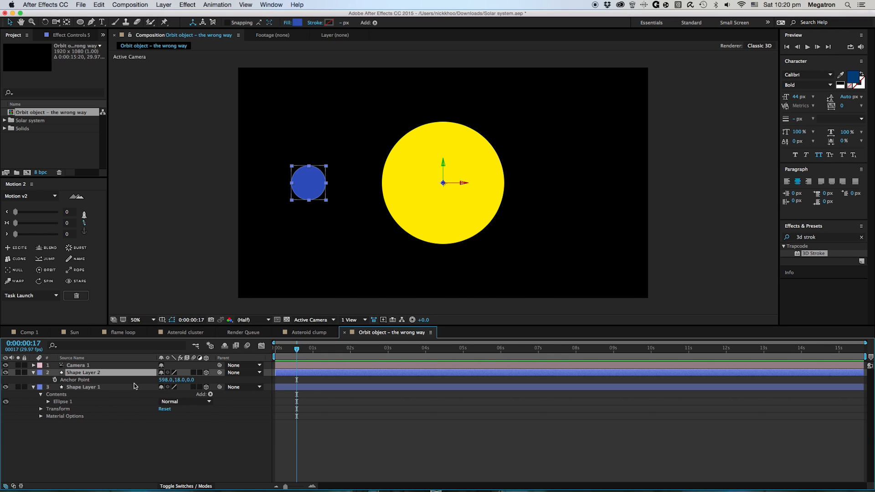
right_click(87, 382)
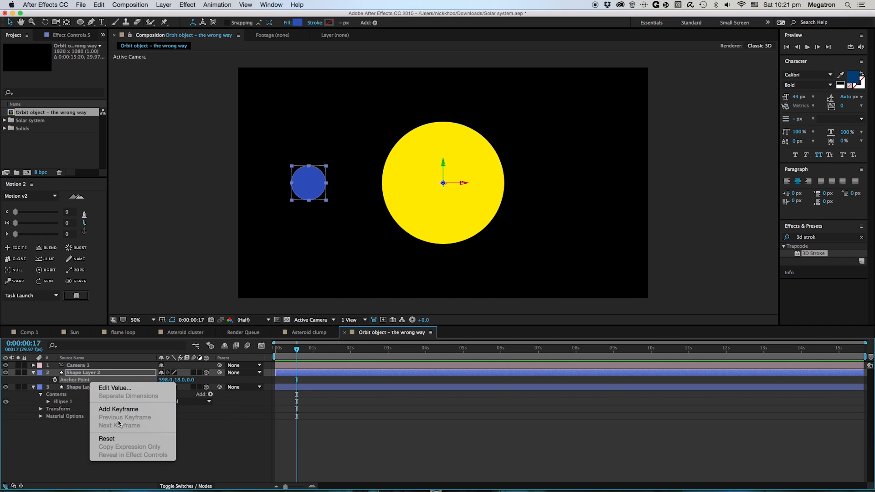
click(118, 439)
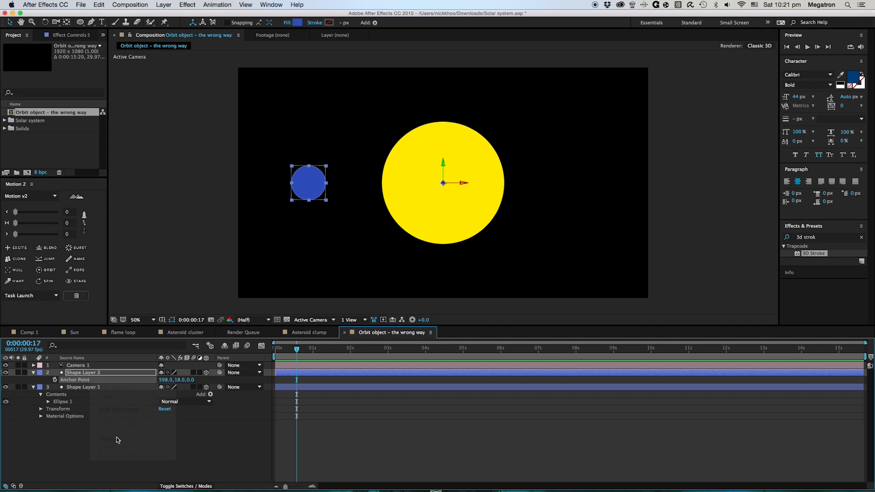
click(87, 373)
key(super+z)
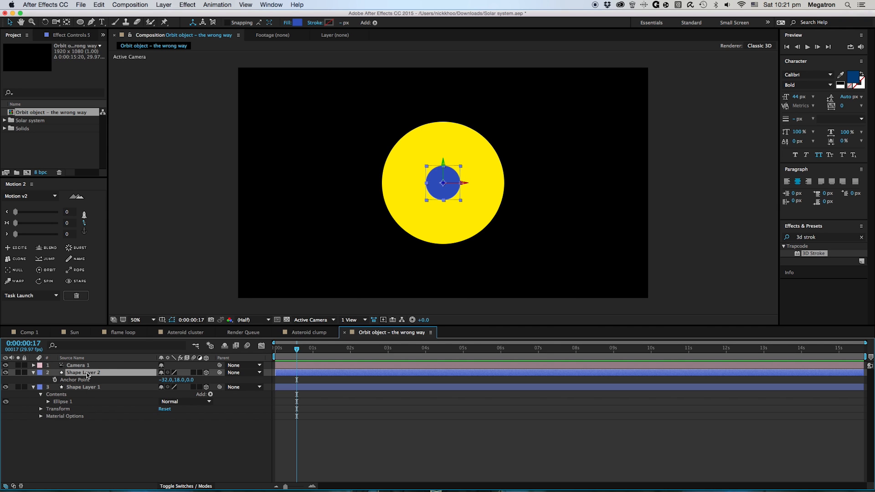
click(107, 454)
click(102, 373)
key(p)
click(133, 443)
click(82, 372)
- Add a null object to the composition and make it a 3D layer
right_click(311, 437)
mouse_move(327, 412)
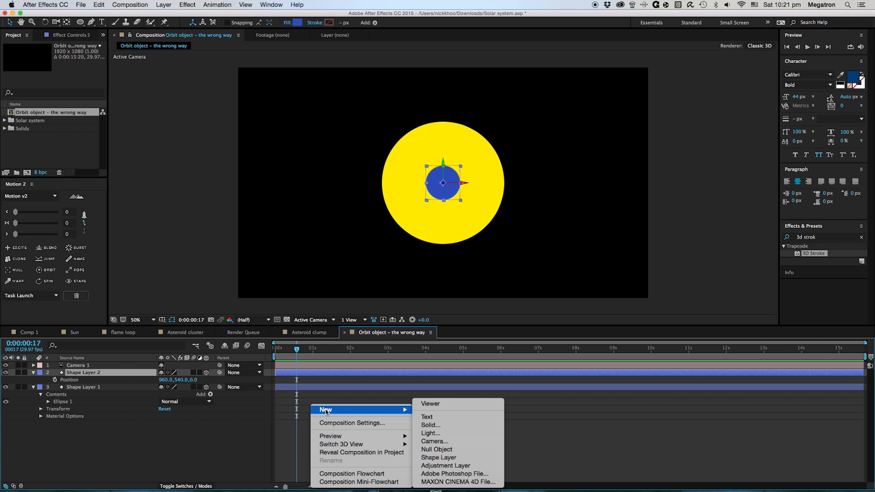
click(434, 450)
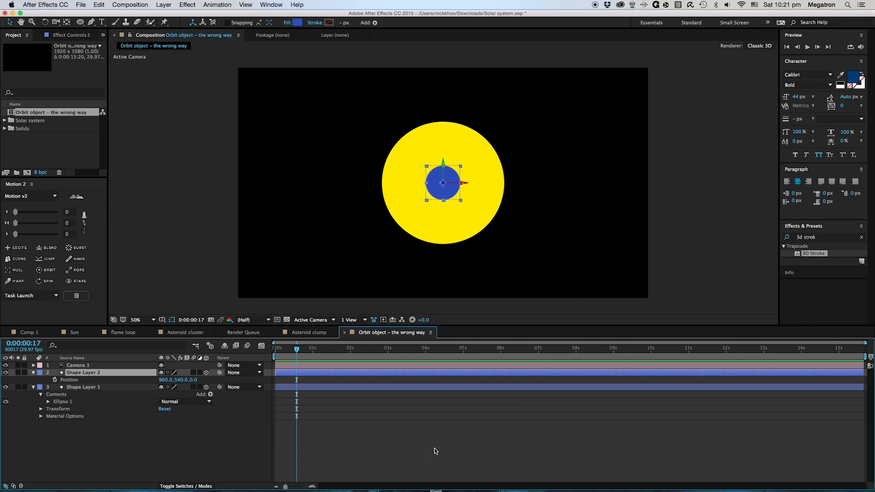
click(206, 373)
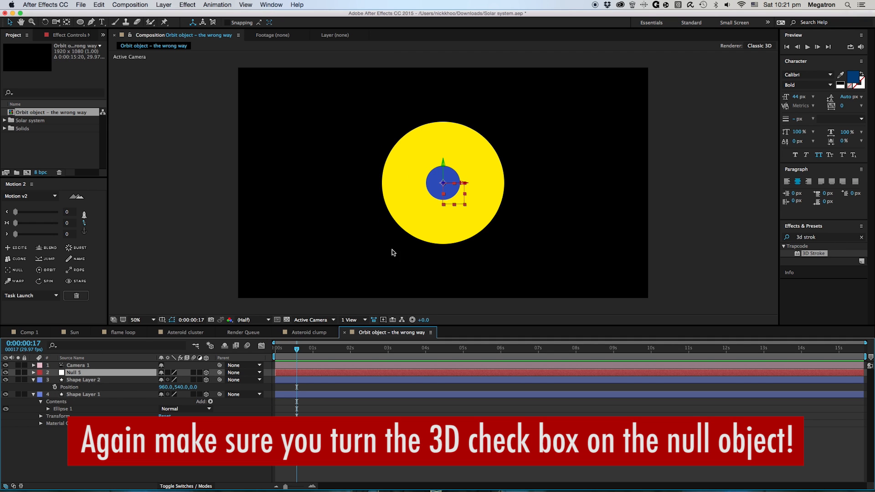
- Show the Title/Action Safe guides in the composition, and undo a trial move of the null object
click(171, 320)
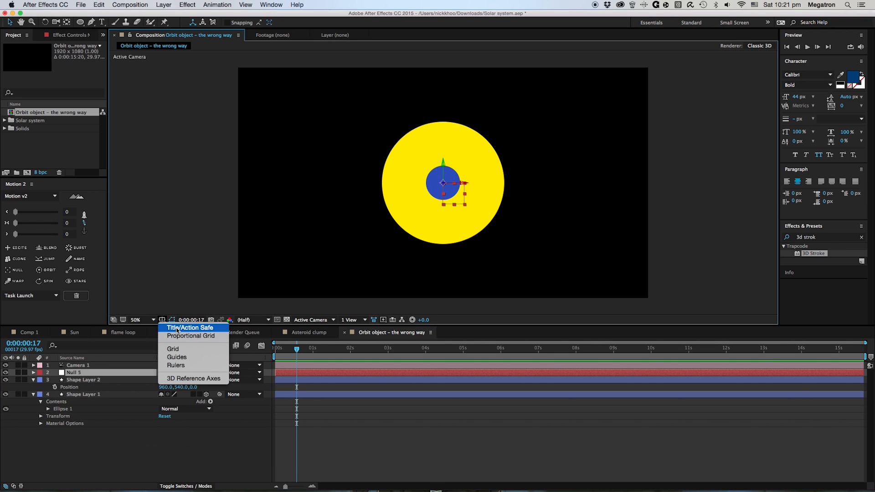
click(177, 330)
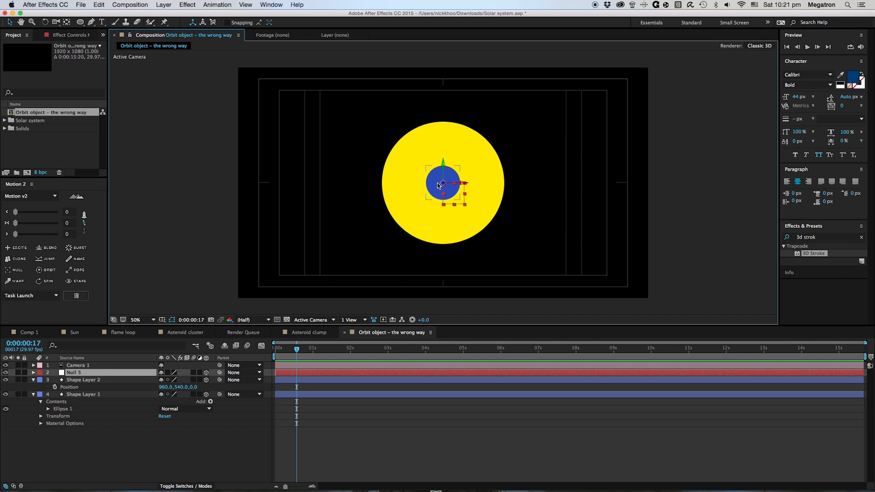
drag(454, 190, 423, 204)
key(super+z)
- Parent Shape Layer 2 to Null 5 and move the blue circle along its X axis to about -693.5, left of the yellow circle
click(101, 381)
click(97, 379)
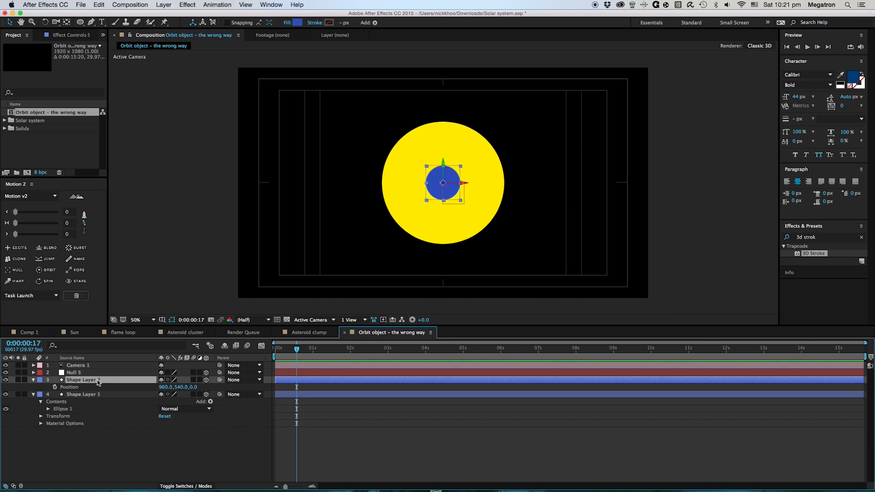
click(220, 381)
drag(220, 380, 75, 373)
drag(463, 184, 316, 184)
click(236, 481)
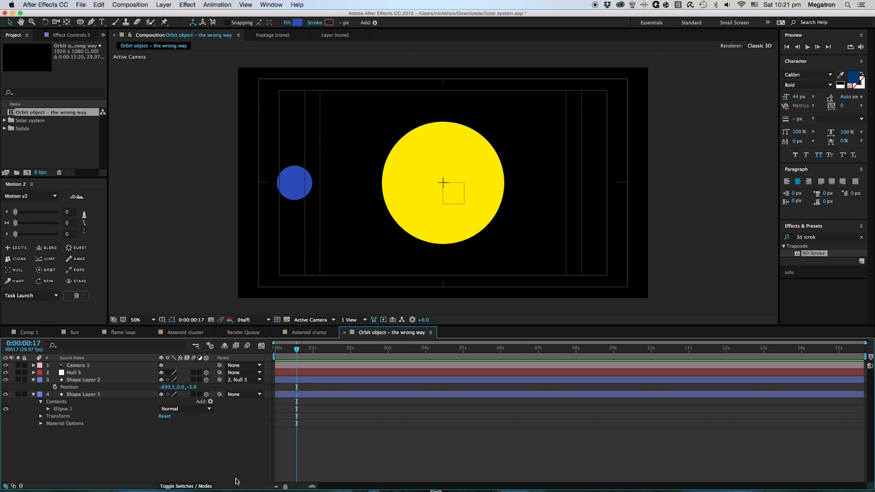
- Set Shape Layer 2's auto-orientation to Off
click(74, 373)
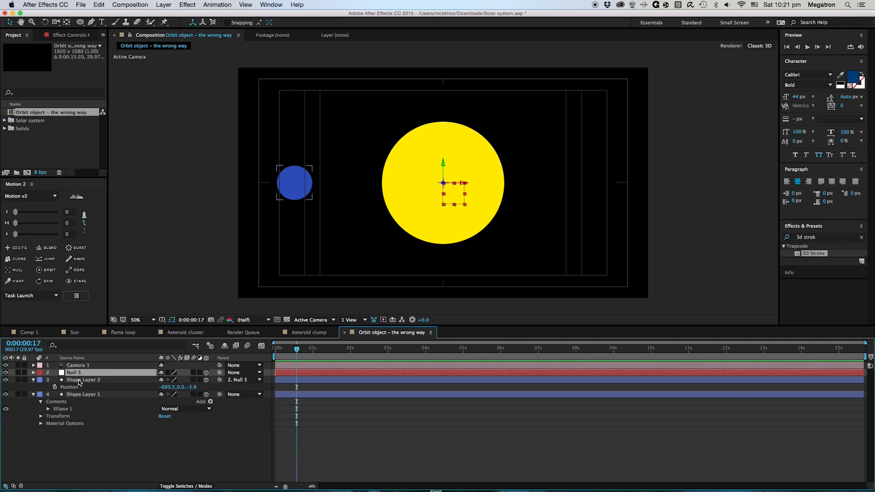
click(79, 379)
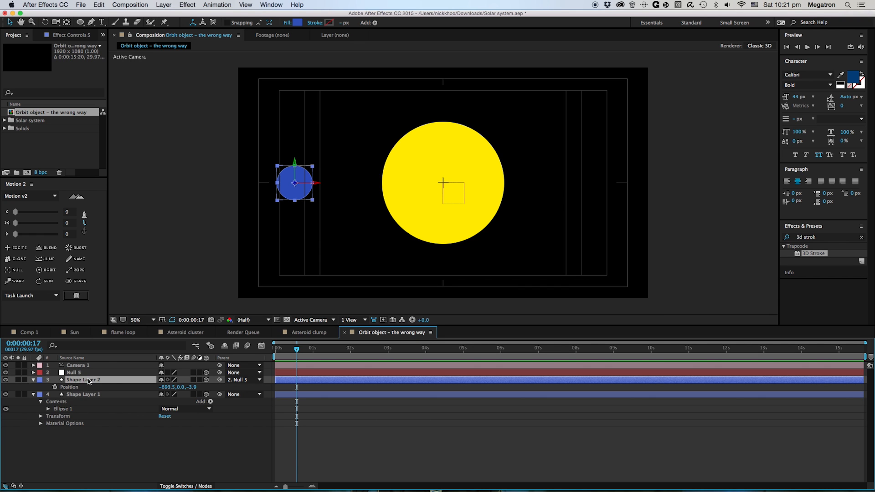
right_click(78, 379)
mouse_move(151, 221)
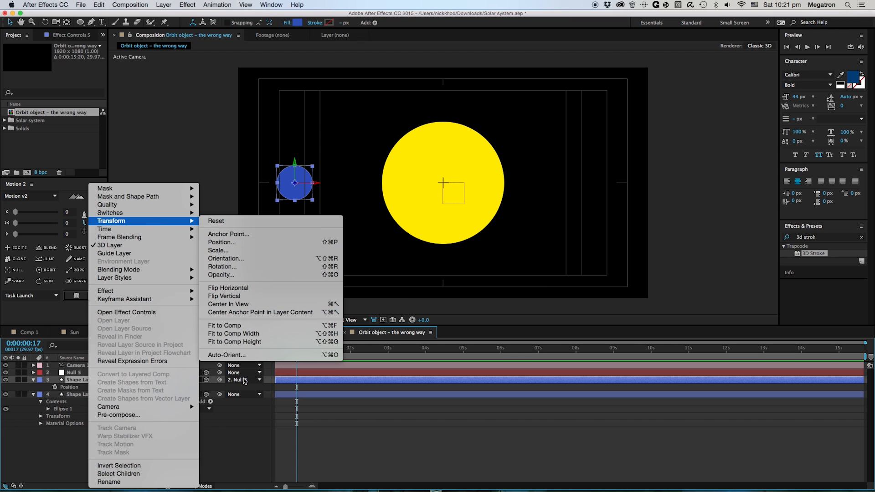
click(226, 355)
click(360, 234)
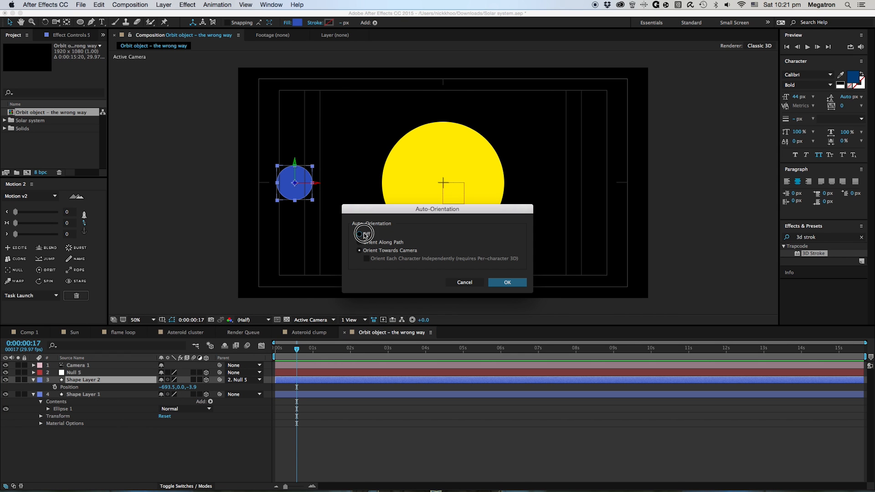
click(507, 282)
click(107, 447)
- Show Null 5's rotation properties and undo a trial Y Rotation of 18° that swings the blue circle around the yellow one
click(74, 373)
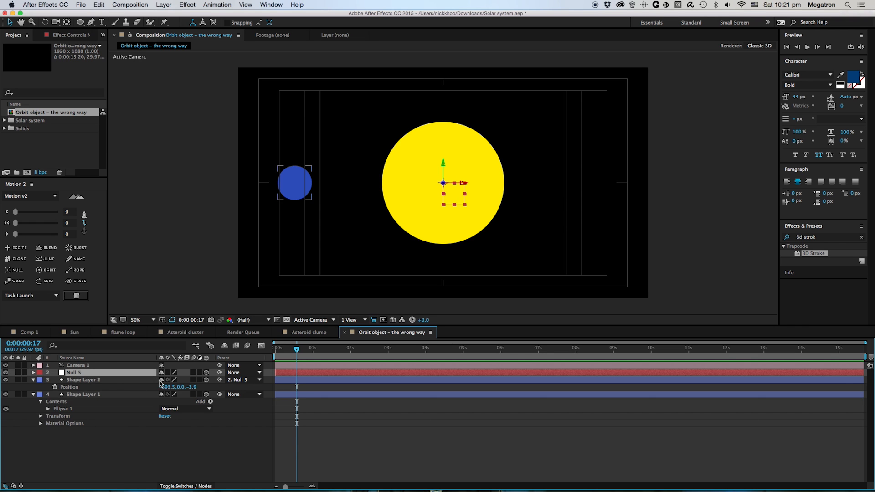
key(r)
drag(175, 396, 223, 436)
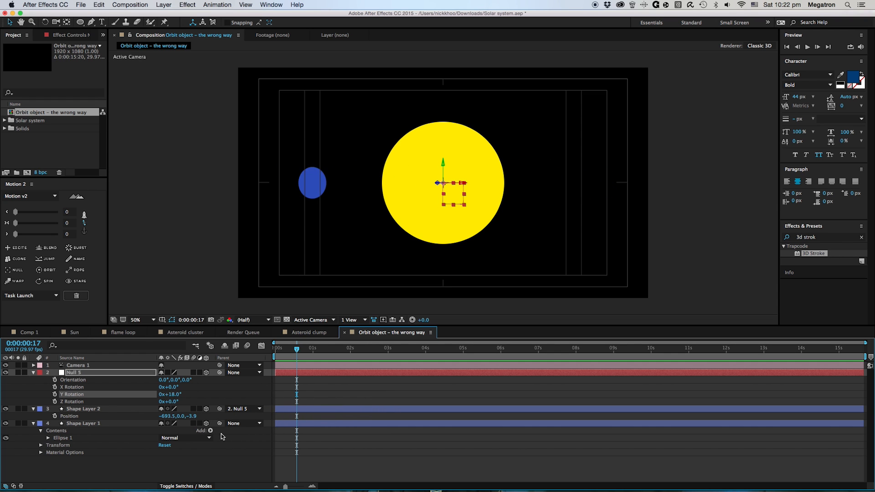
key(super+z)
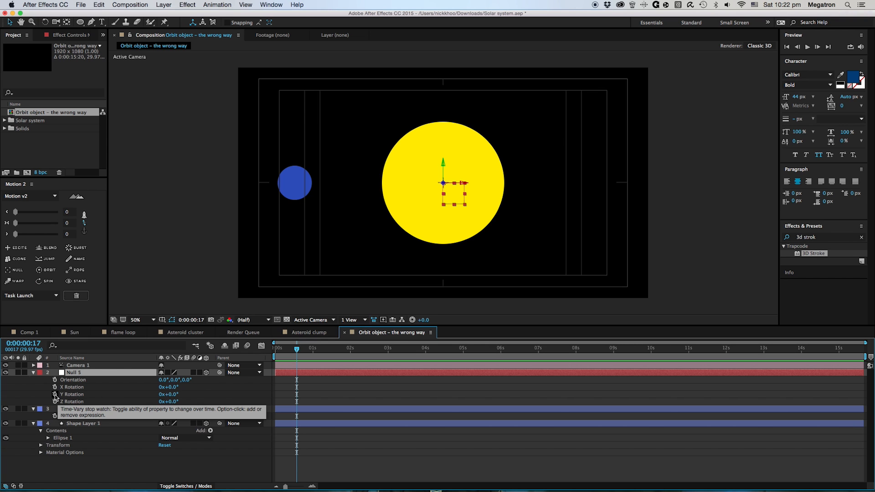
- Add the expression time*20 to Null 5's Y Rotation
alt+click(55, 394)
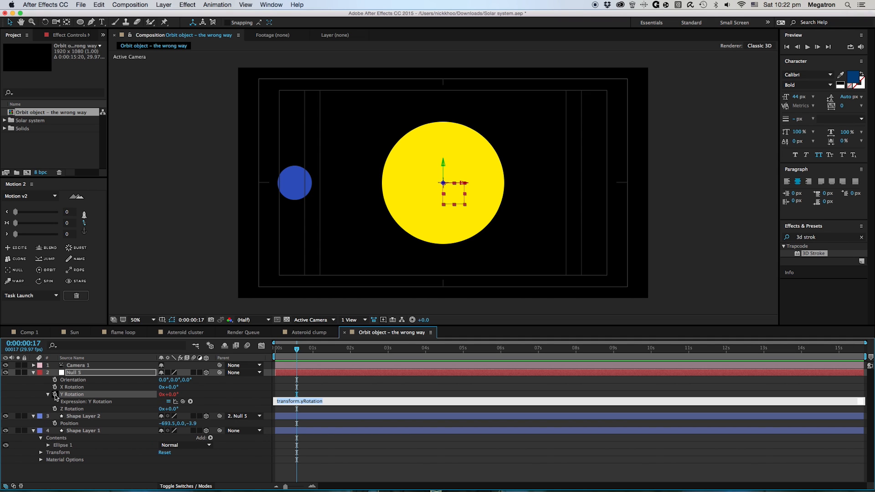
text(time*20)
click(288, 439)
- Preview the blue circle's orbit by scrubbing through the timeline and playing the composition from the start
click(283, 351)
drag(284, 353, 579, 406)
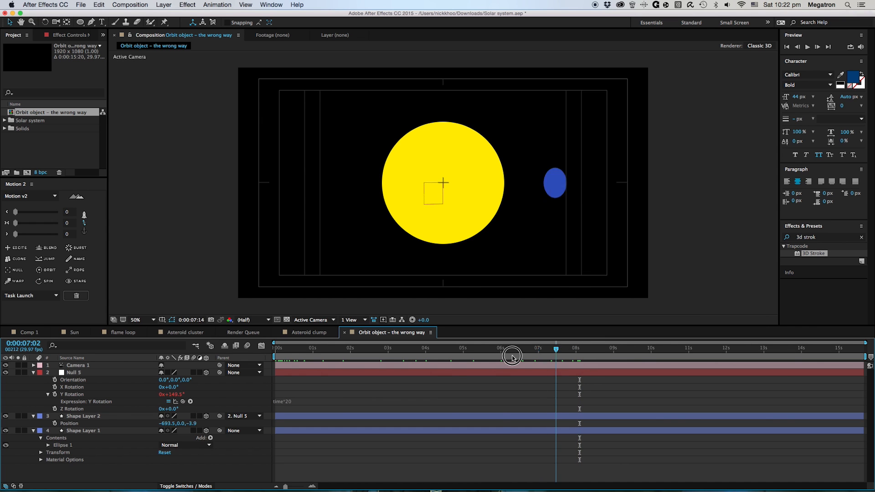
key(Home)
key(space)
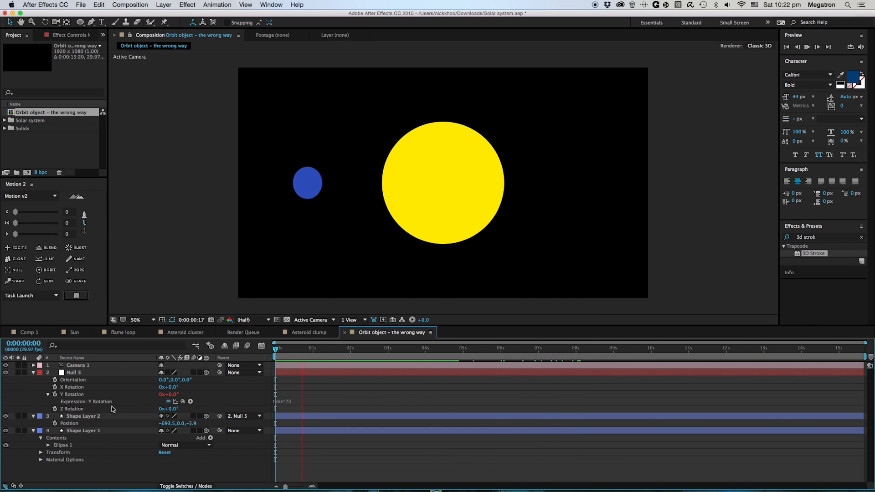
key(space)
- Change Null 5's Y Rotation expression to time*100 and preview the orbit, returning the current time to 0:00:00:00
click(288, 401)
click(298, 401)
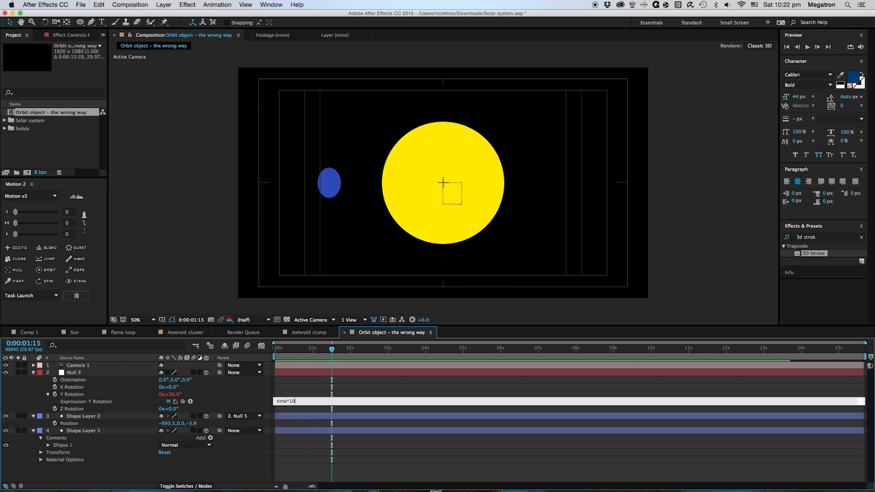
text(0)
key(KP_Enter)
key(space)
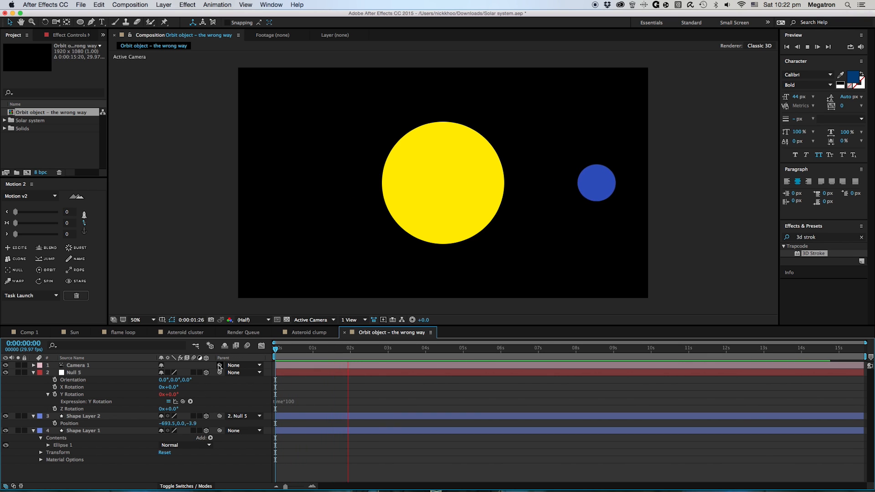
key(space)
drag(284, 348, 273, 348)
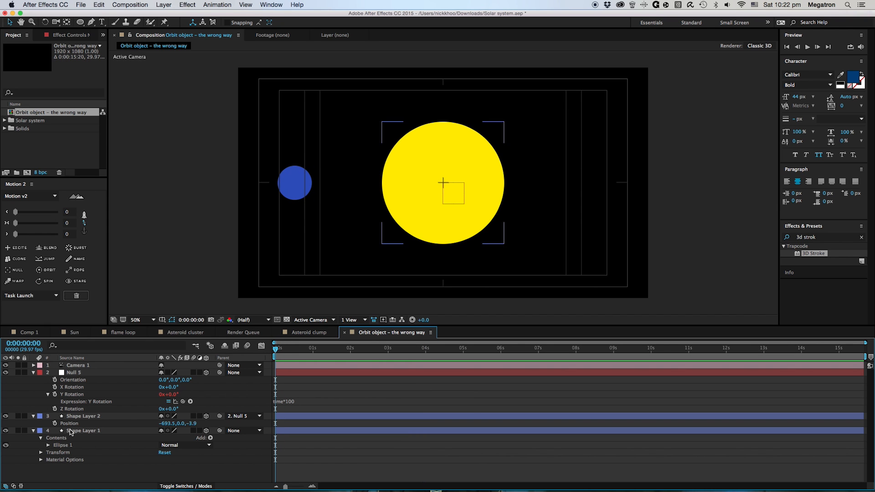
- Set the blue circle's Shape Layer 2 to auto-orient towards the camera
right_click(82, 416)
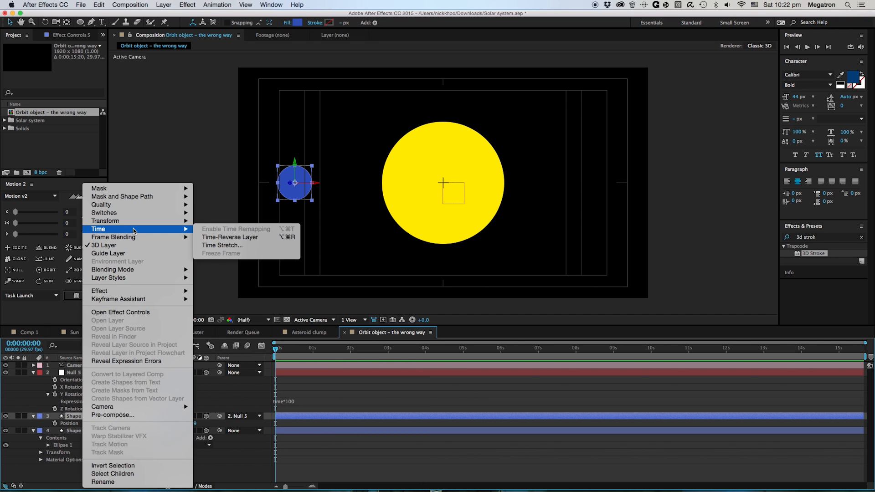
mouse_move(135, 223)
click(289, 354)
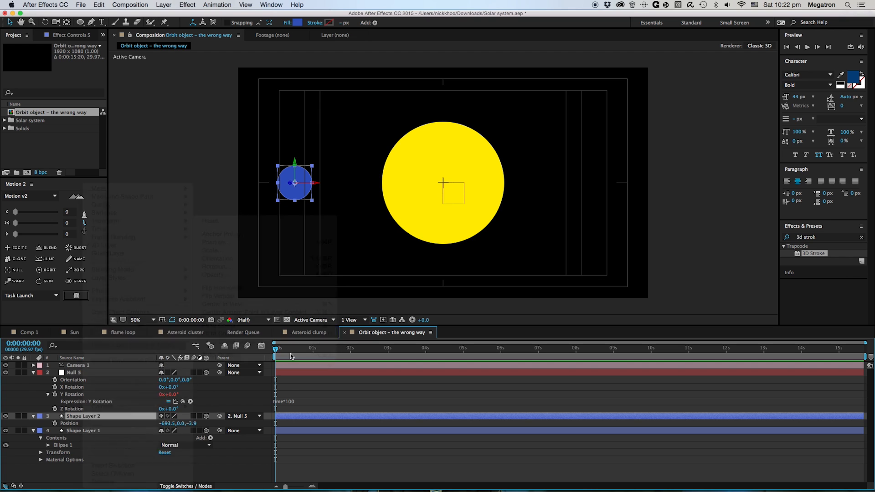
click(404, 254)
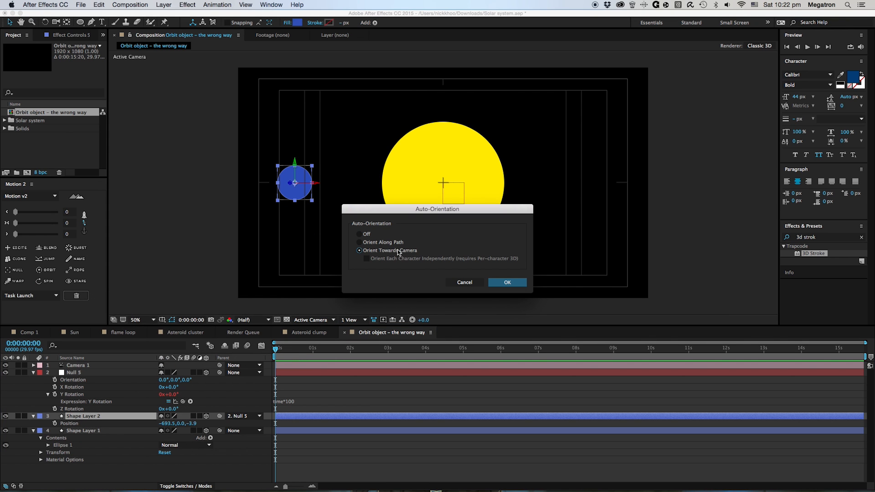
click(519, 281)
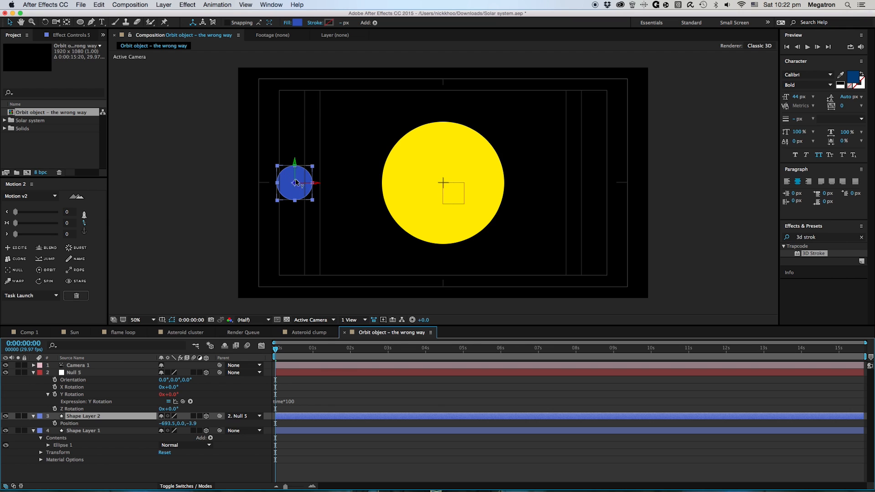
- Play the blue circle's orbit, try a slightly tilted camera angle and undo that camera move
key(space)
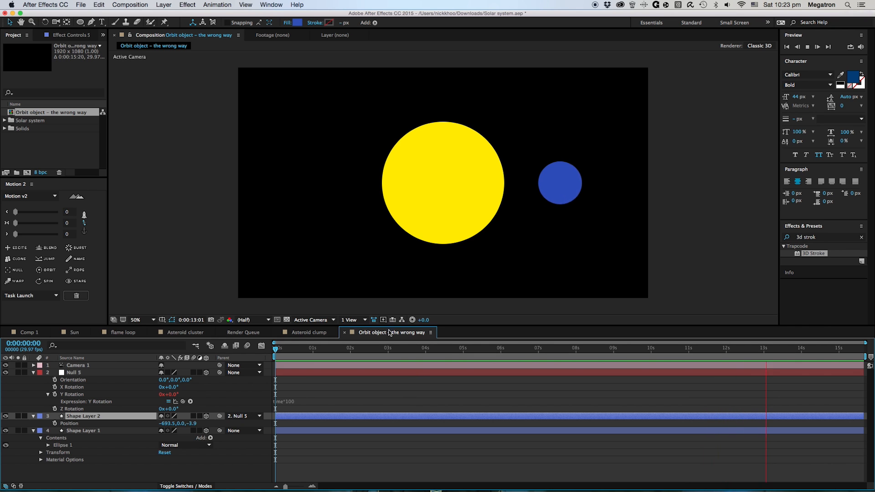
key(space)
key(c)
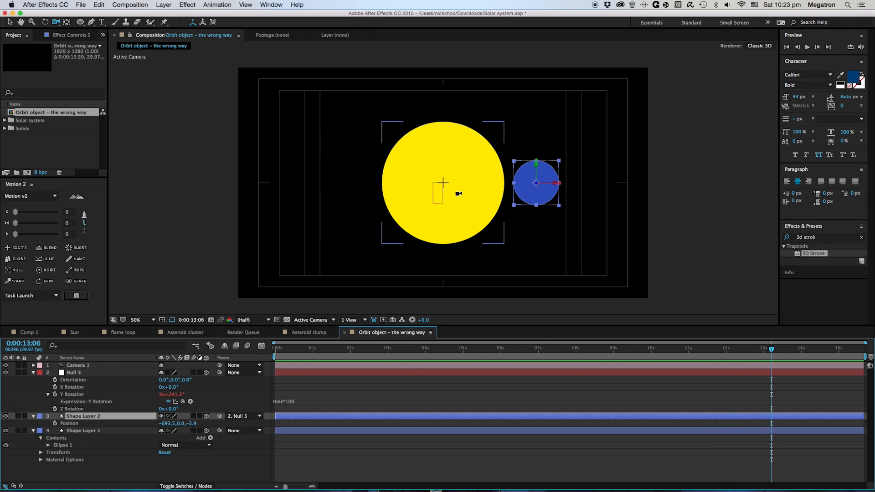
mouse_move(457, 193)
mouse_down()
mouse_move(439, 211)
mouse_move(396, 209)
mouse_move(420, 195)
mouse_move(463, 199)
mouse_move(484, 178)
mouse_move(469, 170)
mouse_move(492, 199)
mouse_move(525, 186)
mouse_move(473, 248)
mouse_move(403, 201)
mouse_move(393, 208)
mouse_move(404, 223)
mouse_move(458, 211)
mouse_move(458, 196)
mouse_up()
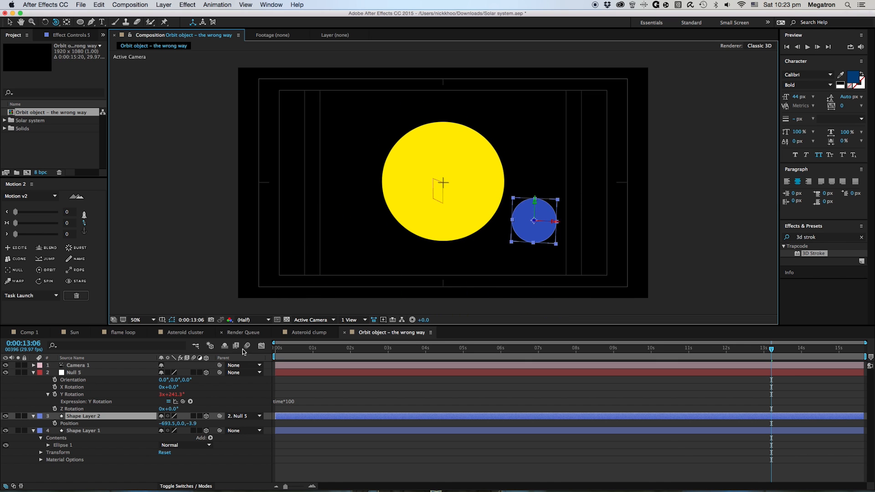
key(super+z)
- Set the yellow circle's Shape Layer 1 to auto-orient towards the camera
right_click(98, 428)
mouse_move(132, 222)
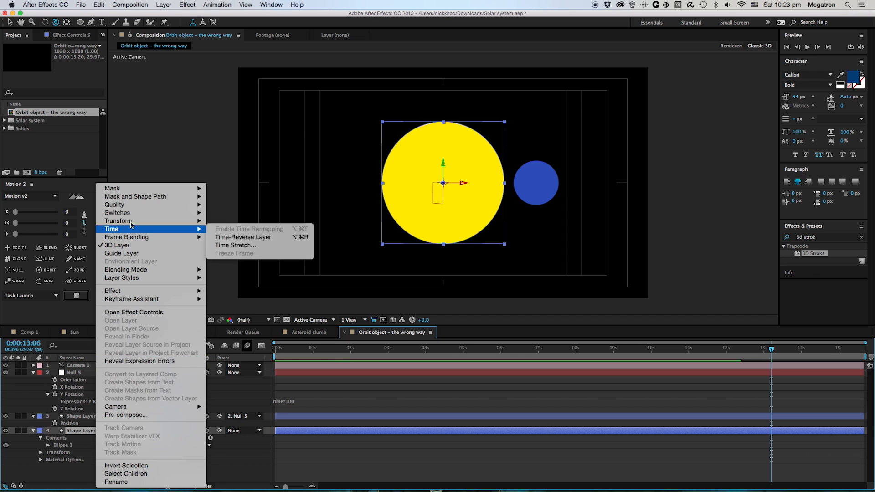
click(254, 355)
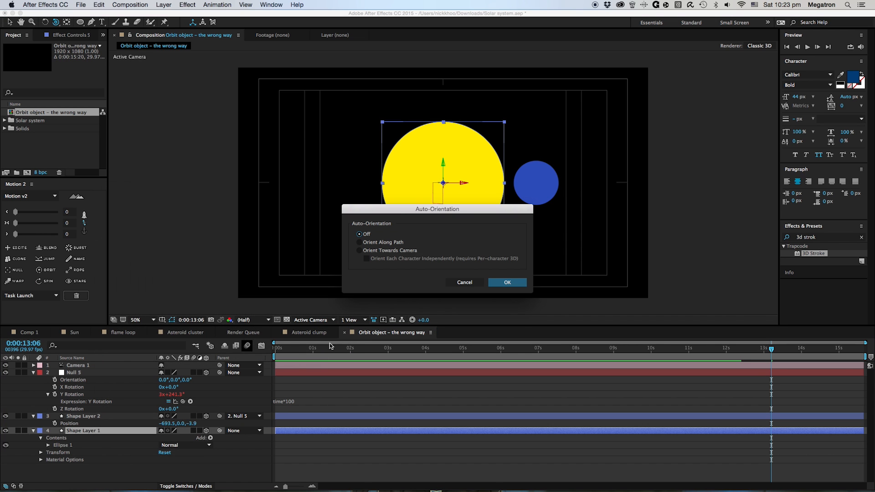
click(503, 282)
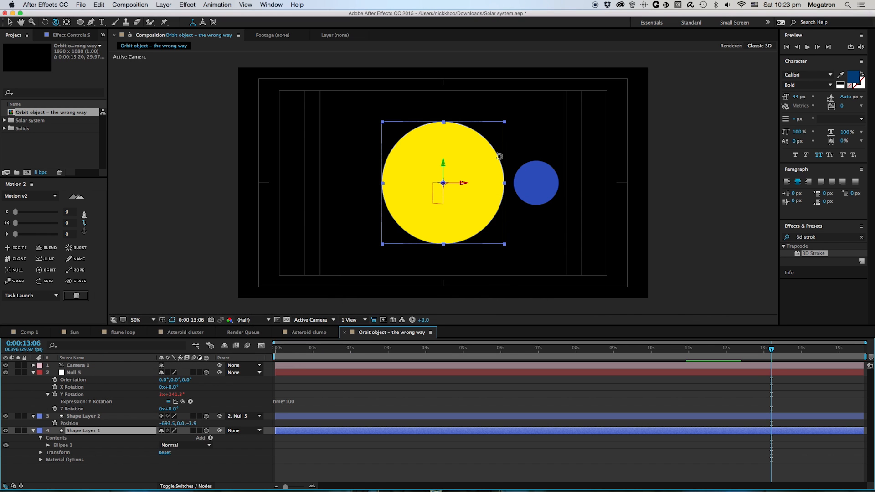
- Orbit the camera to view the circles from a raised angle, undoing the excess camera moves
drag(480, 207, 350, 289)
click(318, 399)
drag(447, 201, 434, 255)
key(super+z)
key(super+z)
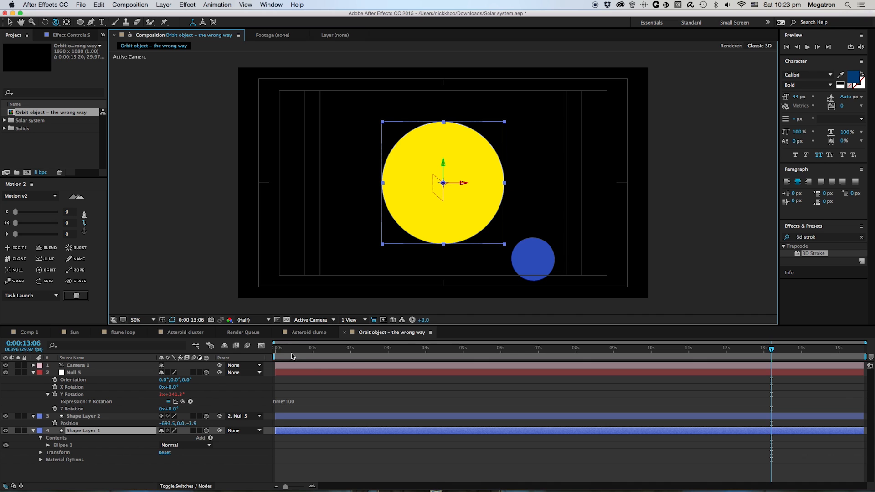
- Preview the orbit from 0:00:00:00 with the tilted camera view
drag(286, 350, 220, 360)
key(space)
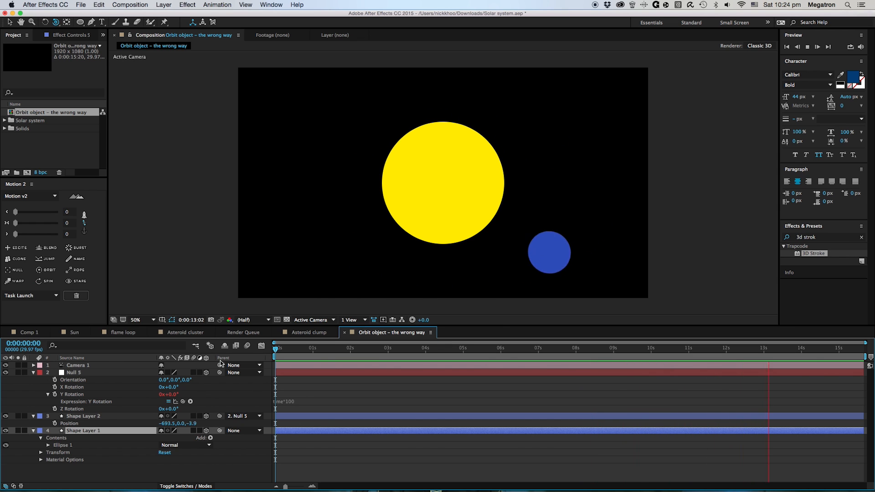
key(space)
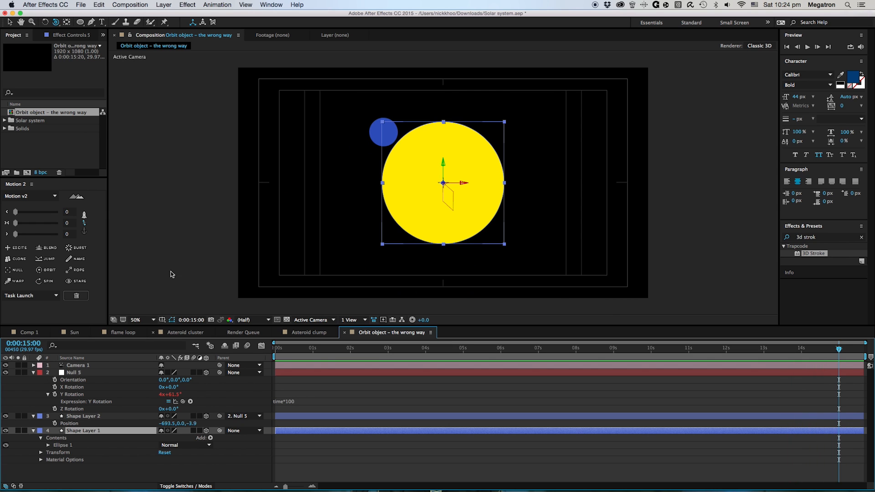
- Rename the composition as Orbit object - the right way and play its animation from the start
click(73, 128)
click(65, 111)
key(Return)
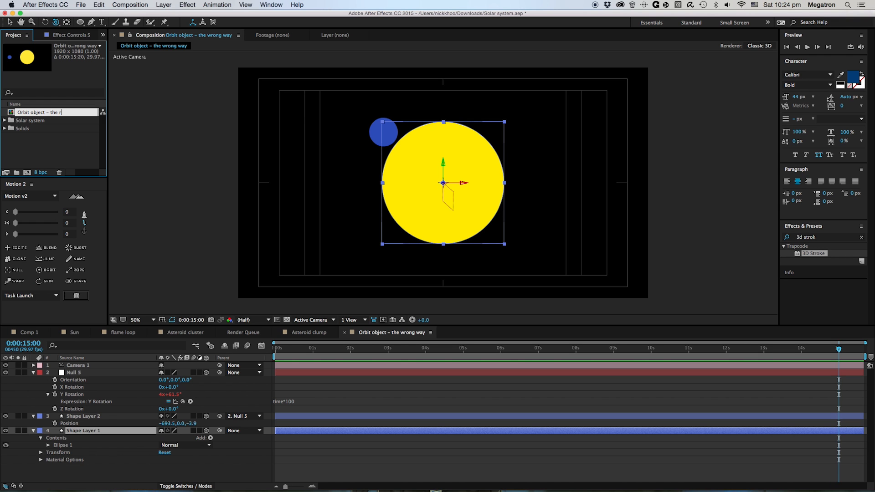
key(Return)
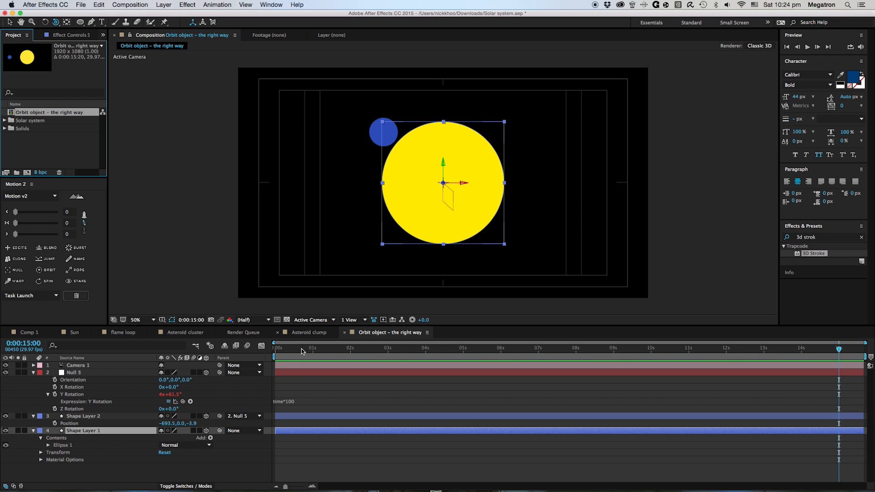
key(space)
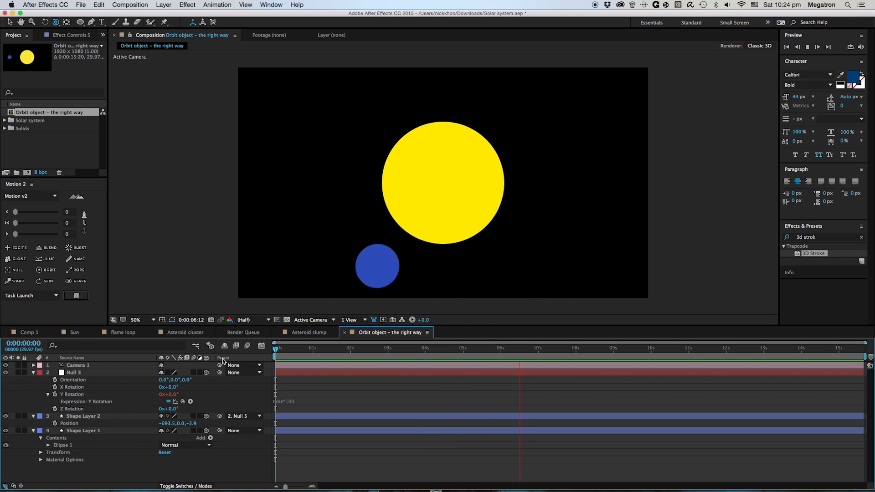
key(space)
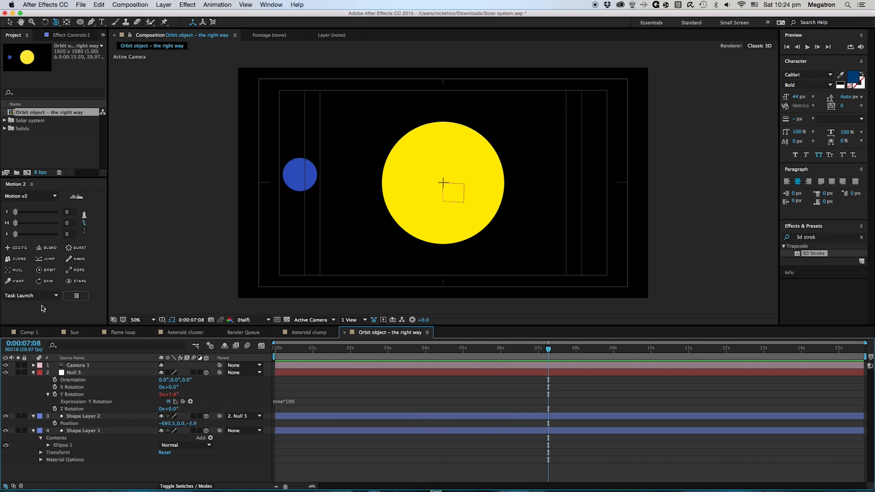
- Collapse the expanded properties of Null 5 and both shape layers, and scrub the current time to 0:00:07:11
click(54, 143)
key(super+a)
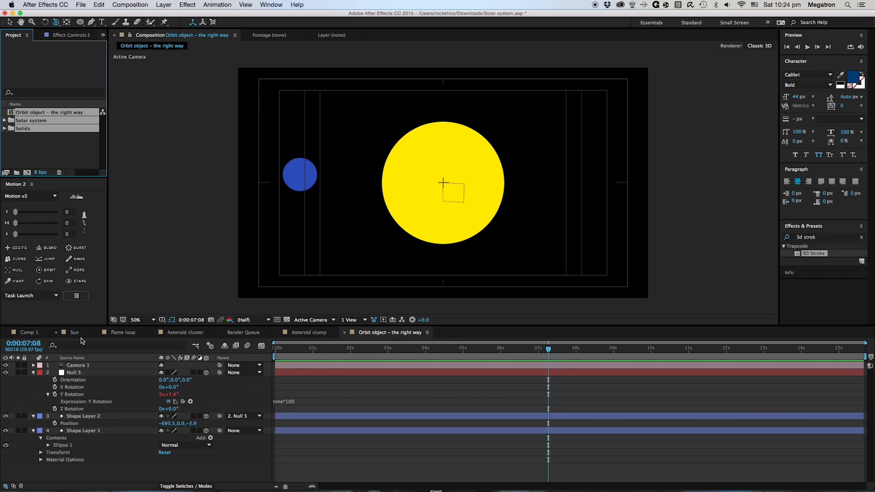
click(34, 373)
click(33, 380)
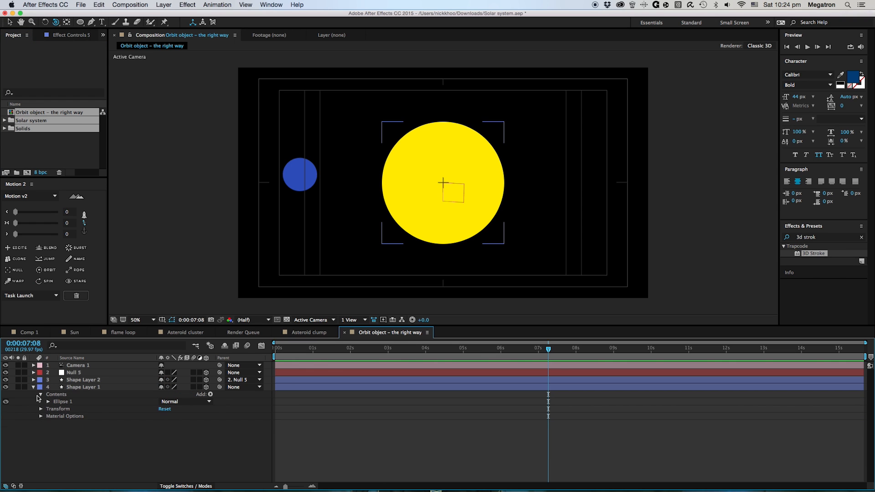
click(33, 387)
drag(305, 348, 552, 365)
- Create a new composition named Solar system with the HDTV 1080 29.97 preset and a duration of 0:00:15:20
click(83, 150)
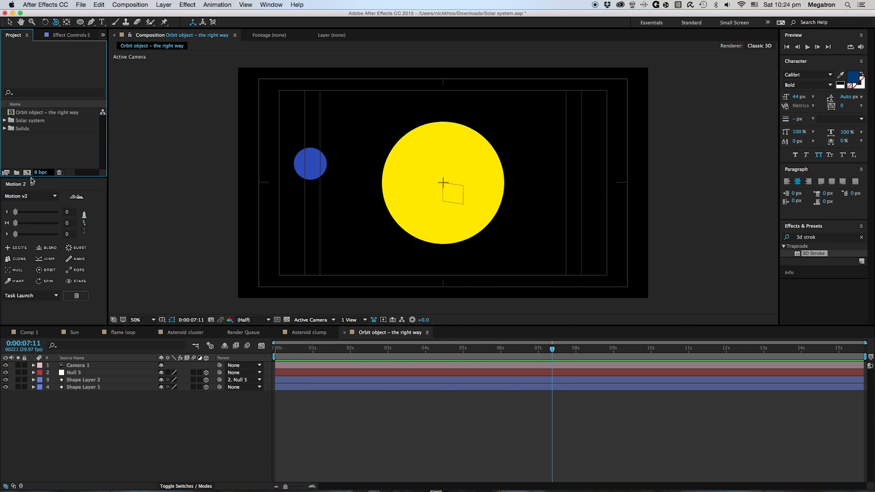
click(27, 172)
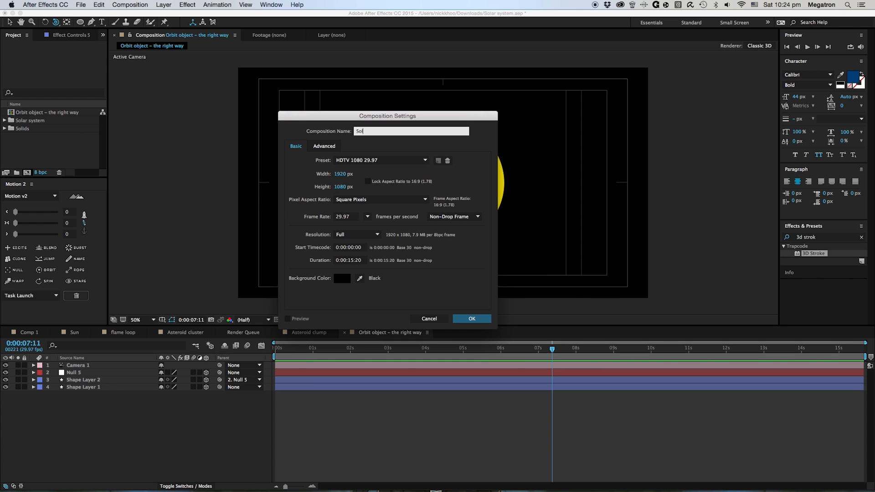
key(Return)
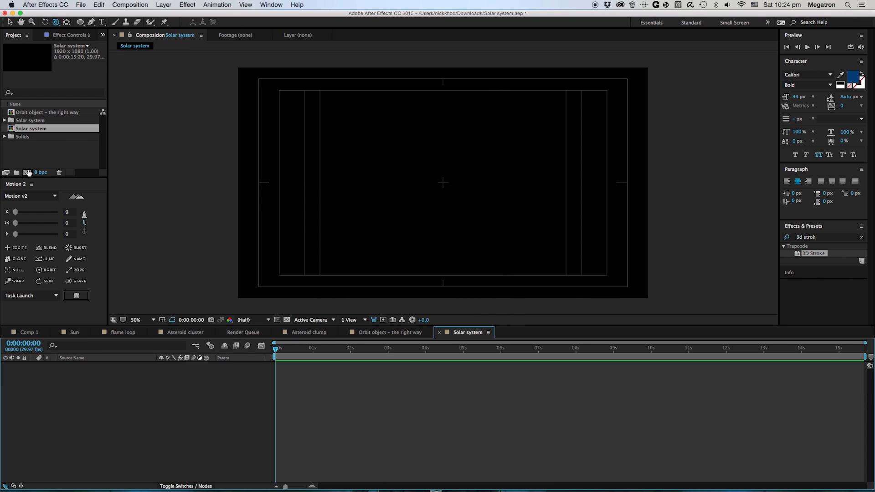
- Add a 1920 x 1080 px solid named space to the Solar system composition
right_click(334, 389)
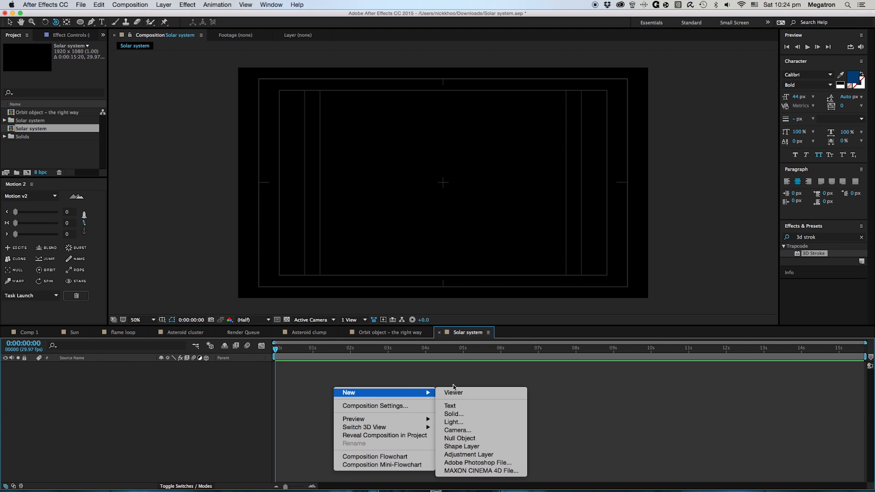
click(456, 412)
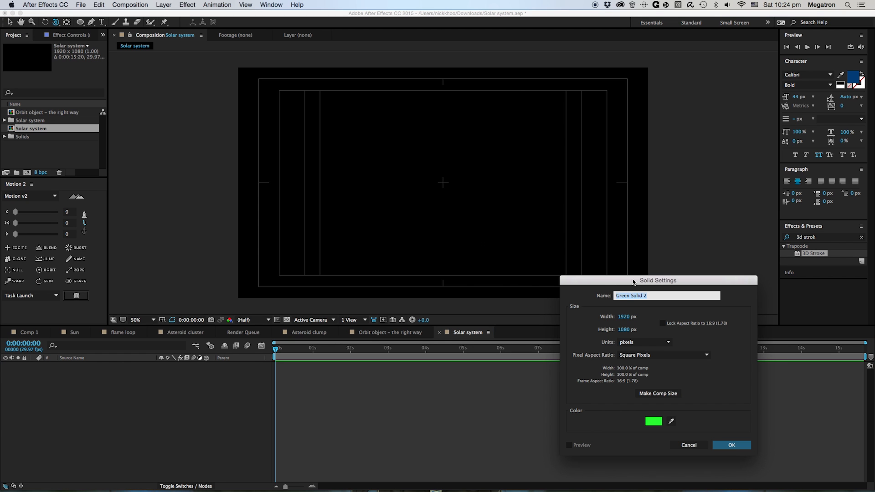
drag(633, 281, 404, 193)
text(space)
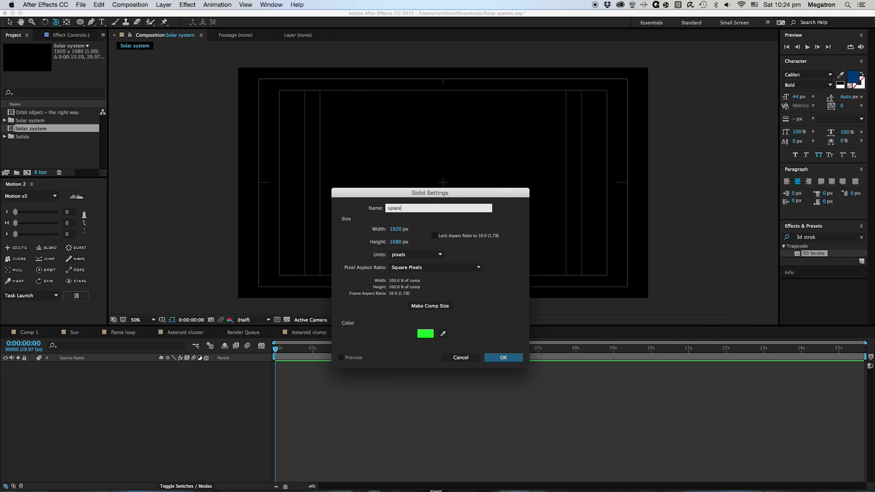
key(Return)
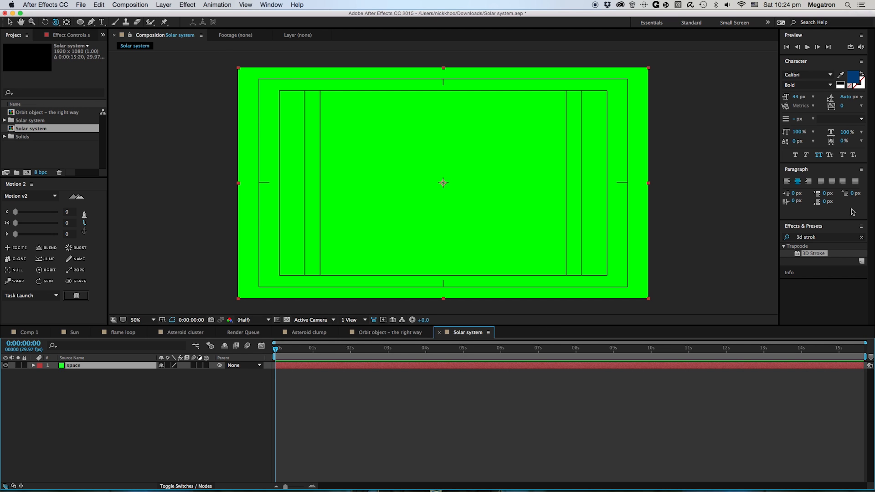
- Change the space solid's color to black
key(super+shift+y)
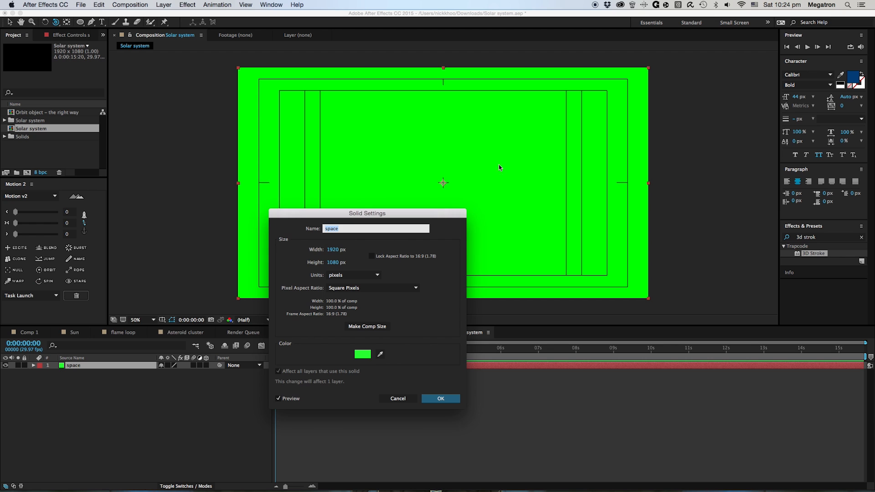
click(369, 358)
drag(348, 299, 464, 445)
click(467, 258)
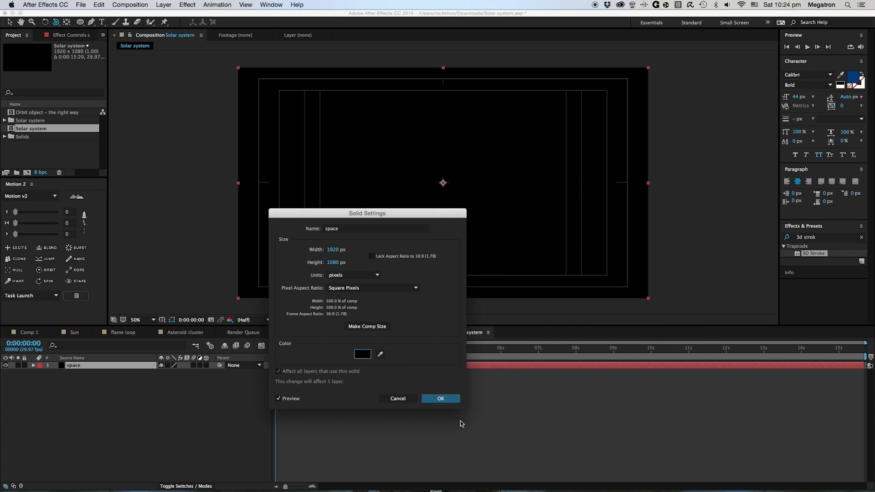
click(450, 400)
- Find the Fractal Noise effect and apply it to the space solid
click(861, 237)
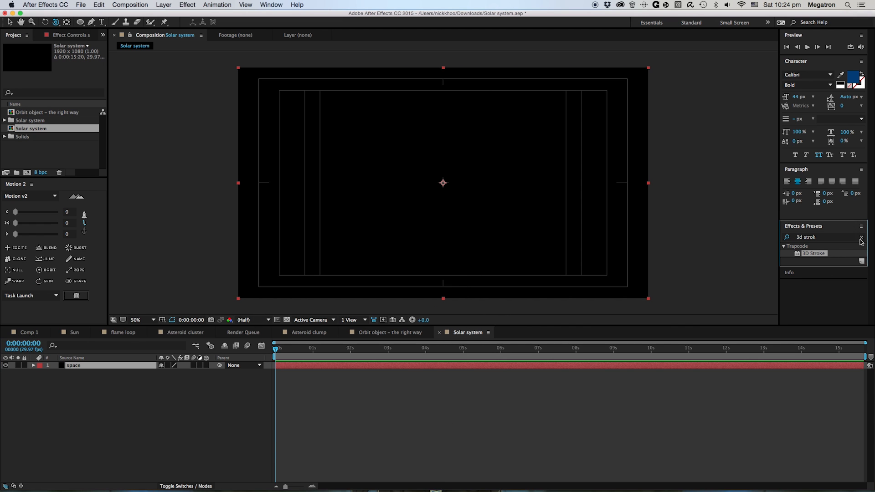
text(fract)
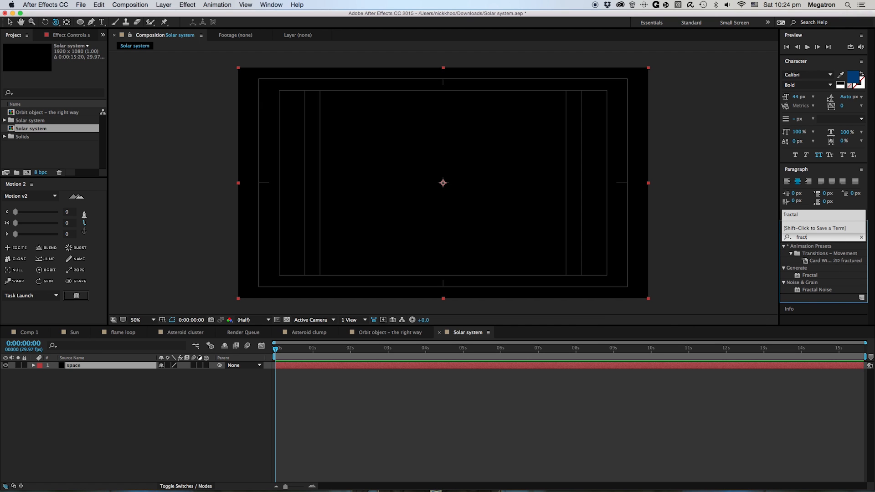
text(al)
drag(823, 269, 670, 363)
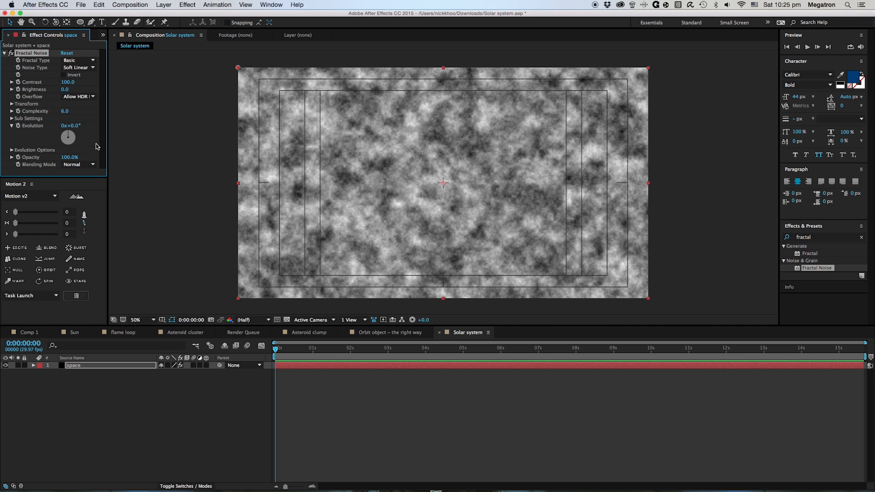
- Add a text layer reading "Tales of nalstone" over the fractal noise background
click(105, 24)
click(365, 144)
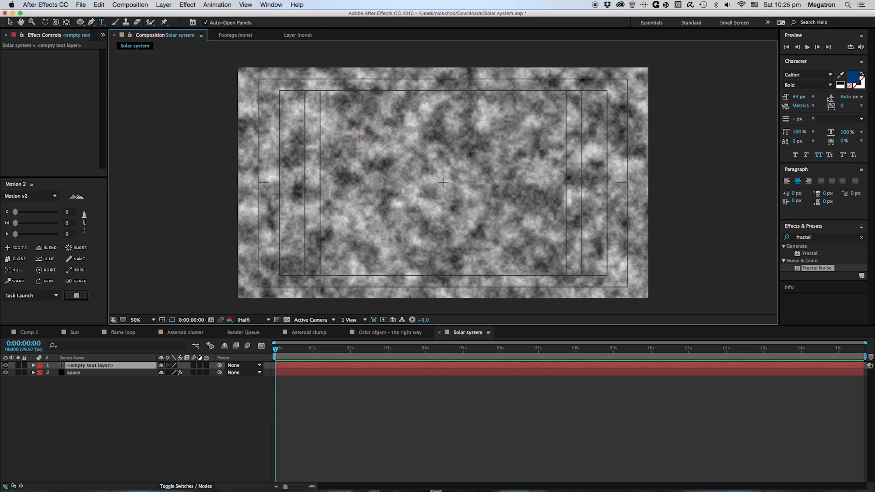
text(Tales of)
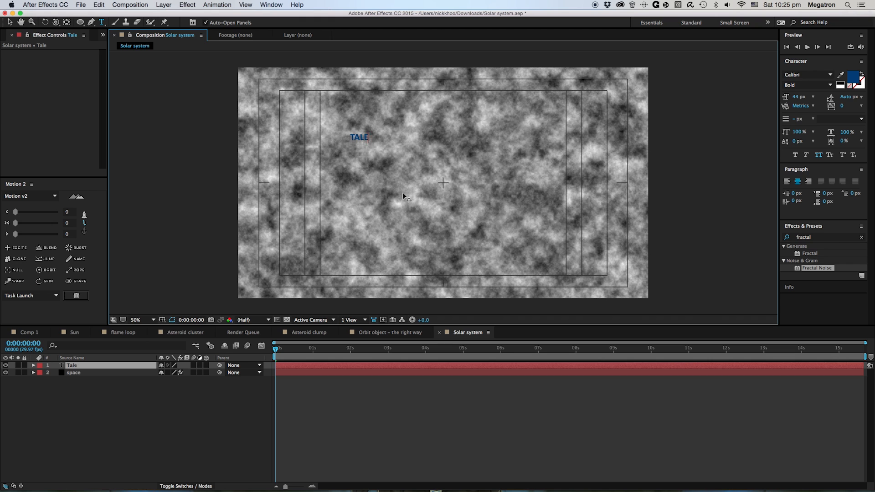
text( nalstone)
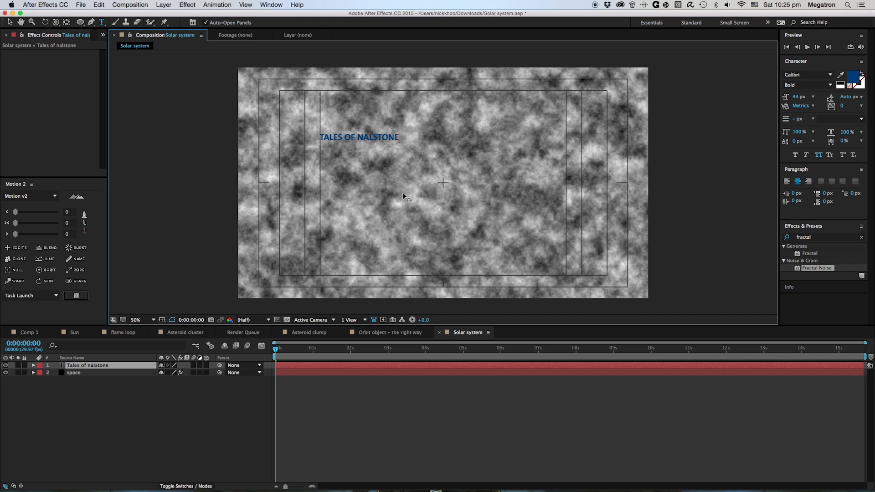
- Set the title's font size to 106 px and move it to the lower centre of the frame
key(super+a)
drag(798, 97, 823, 97)
click(225, 434)
key(v)
drag(349, 137, 437, 247)
double_click(436, 247)
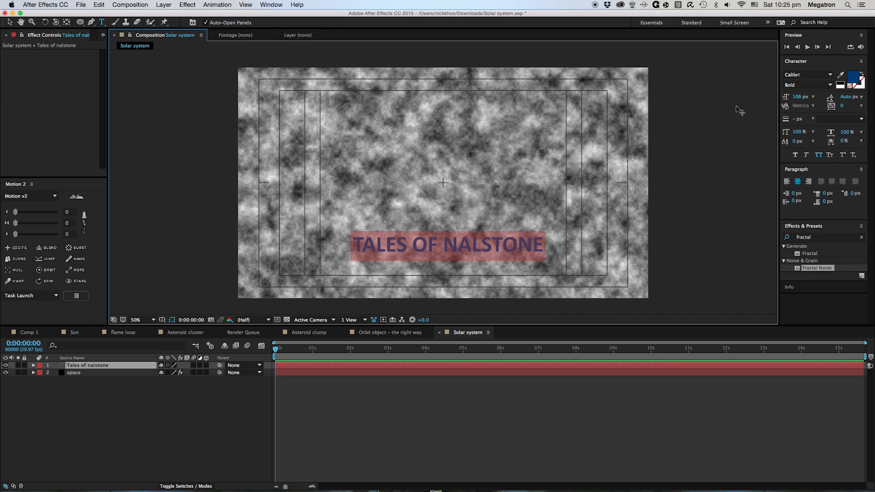
- Change the title text's fill color to white (FFFFFF)
click(861, 78)
text(FFFFFF)
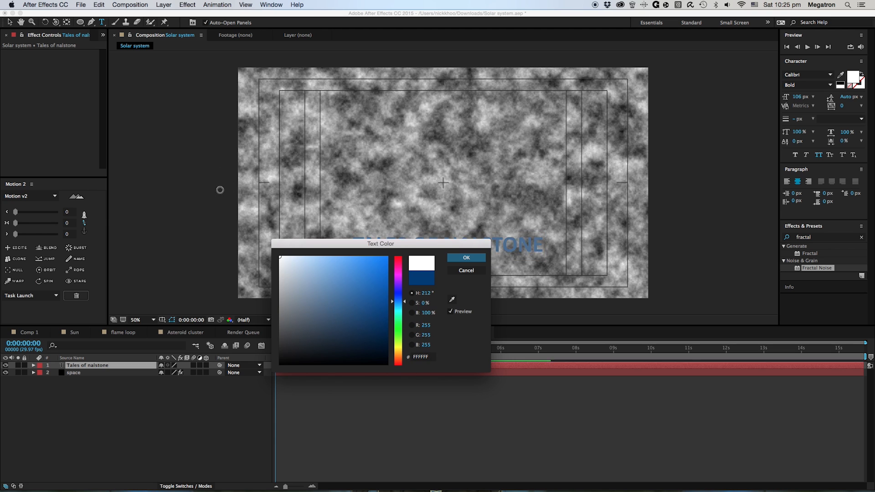
click(465, 257)
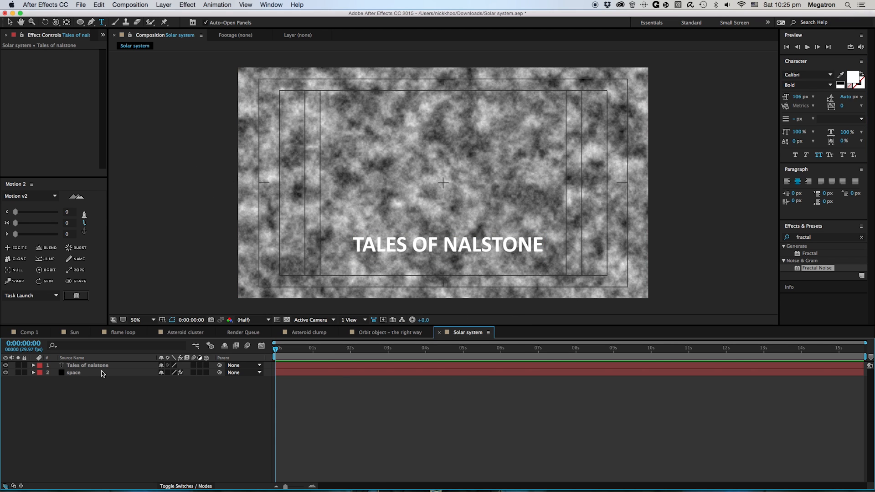
- Hide the title layer, keeping the space layer visible
click(6, 373)
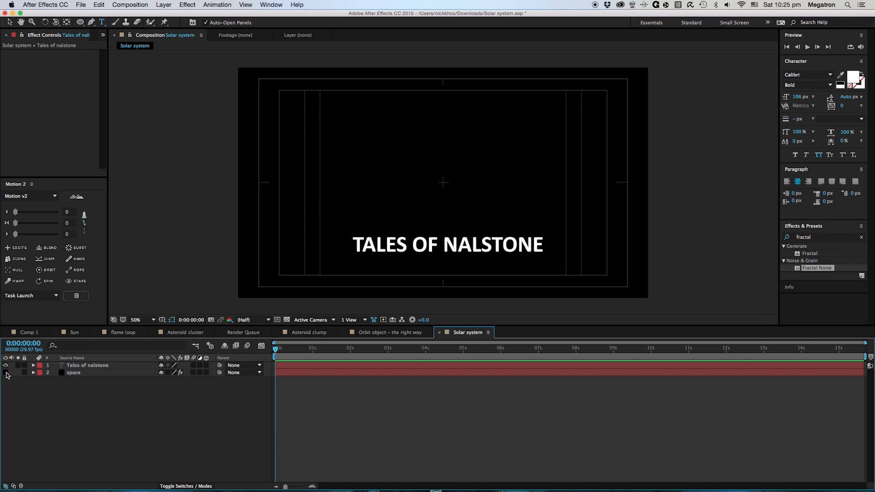
click(6, 373)
click(5, 365)
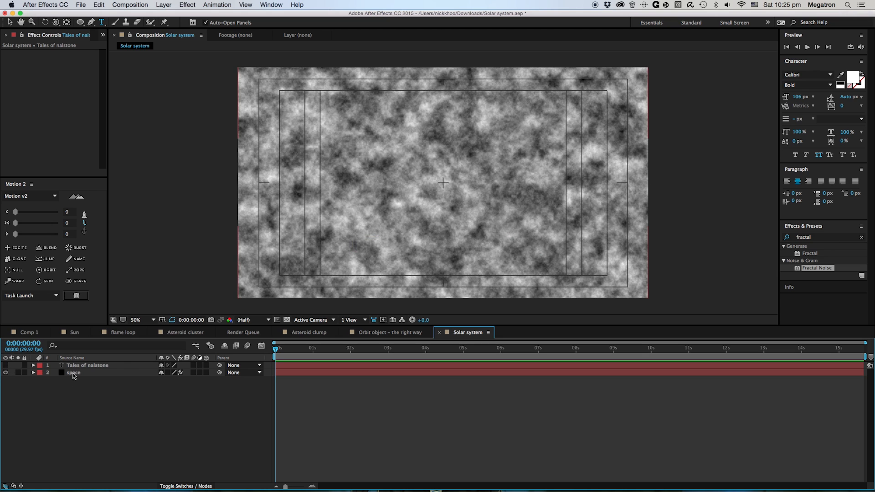
- Set the space layer's Fractal Noise scale to 1.0 and brightness to -55 to make a star field
click(73, 373)
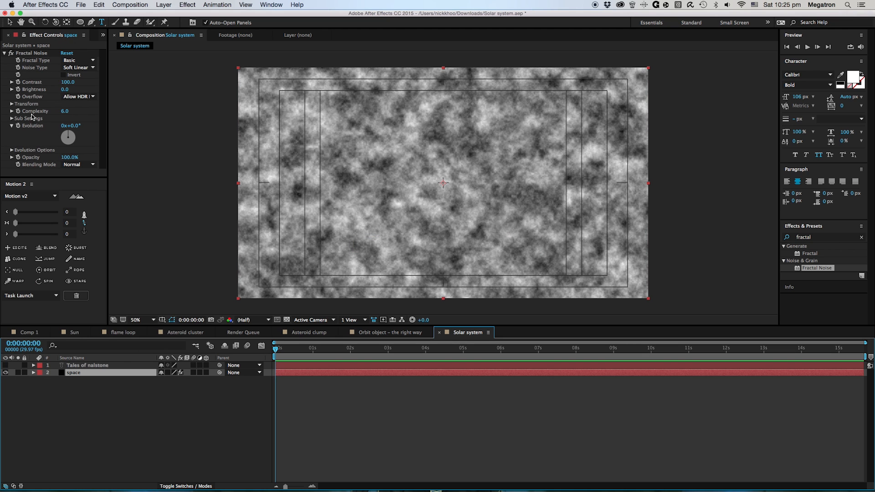
click(12, 104)
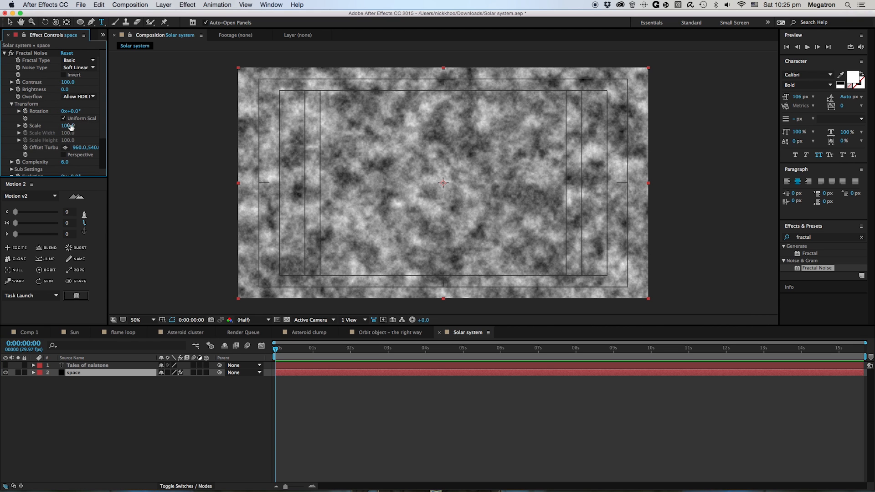
drag(70, 128, 14, 131)
drag(65, 90, 46, 93)
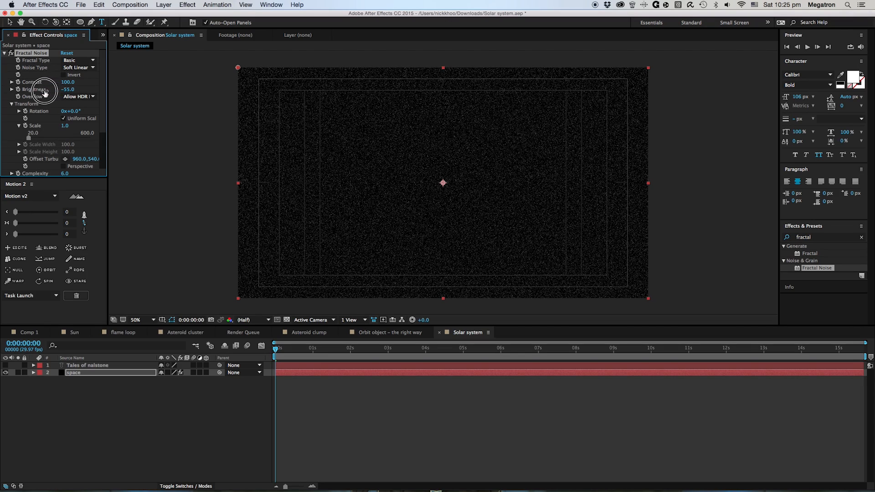
key(period)
key(period)
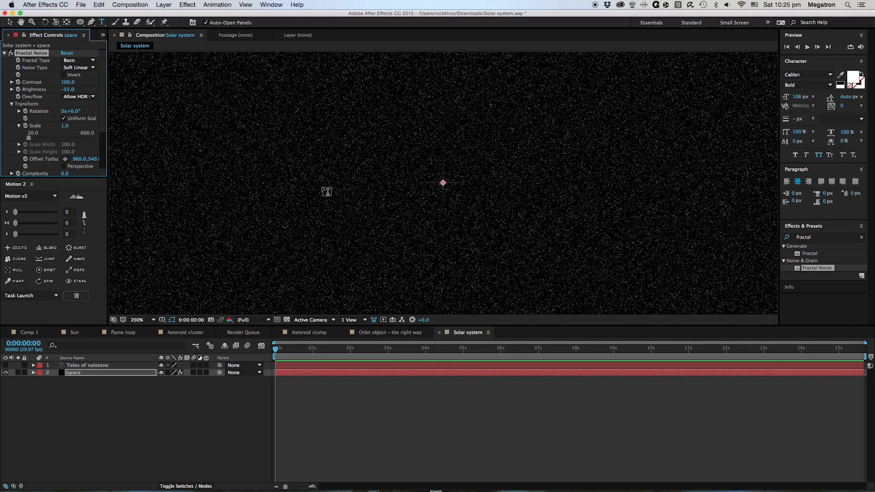
key(comma)
key(comma)
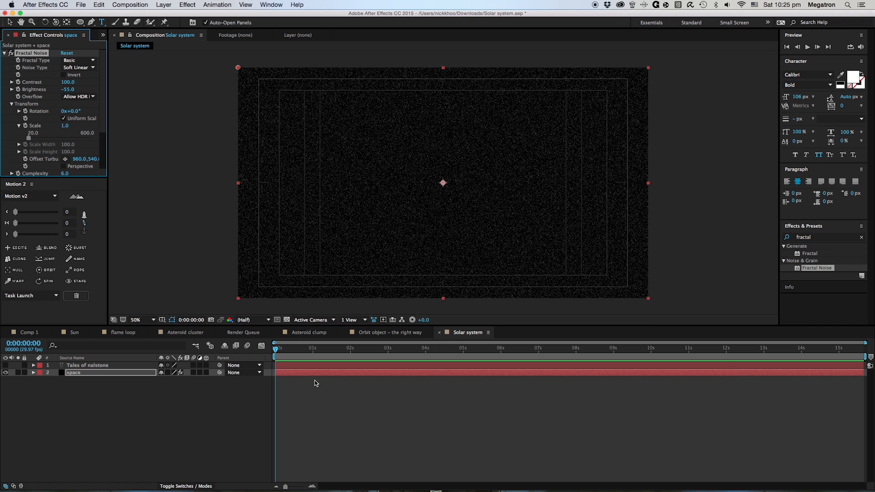
click(317, 383)
click(91, 380)
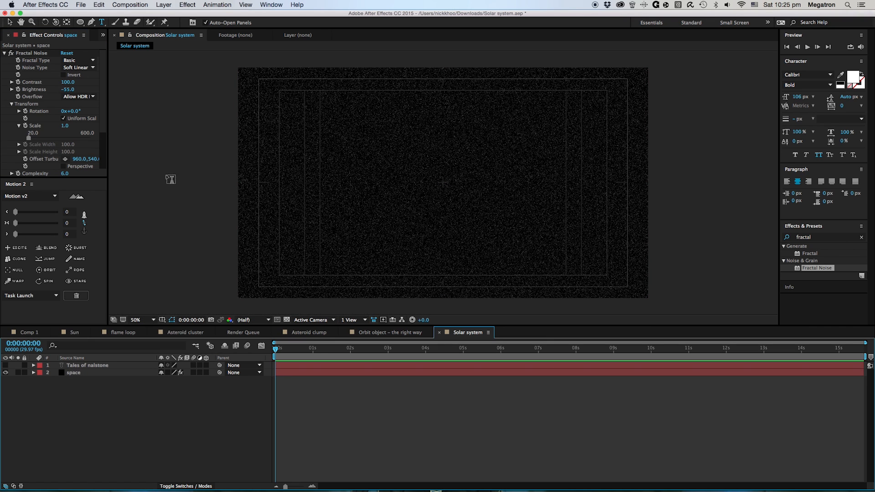
click(5, 53)
click(347, 418)
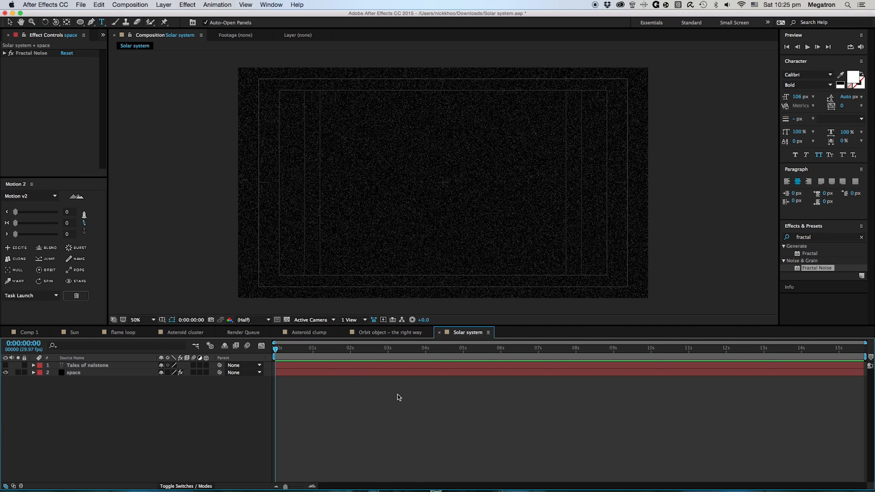
- Activate the Ellipse tool and set the shape fill to a golden yellow
right_click(311, 404)
mouse_move(340, 413)
click(78, 23)
click(77, 24)
click(229, 22)
drag(402, 355, 398, 347)
click(387, 257)
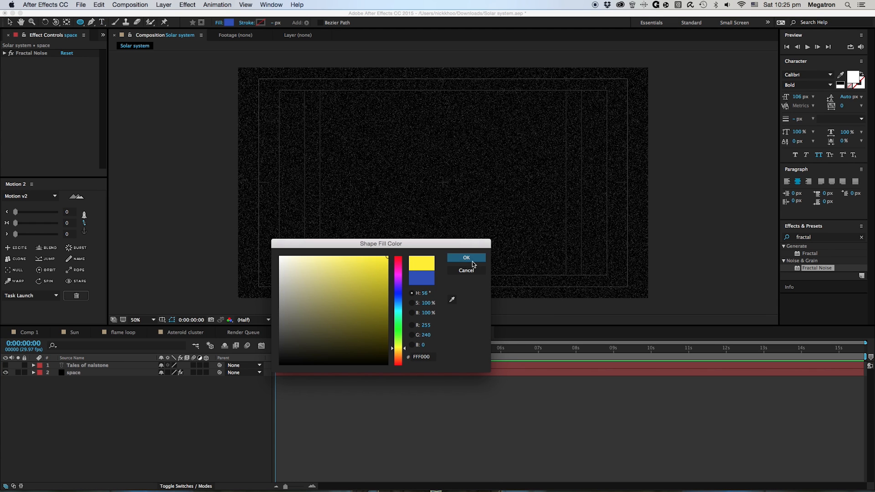
click(398, 350)
click(457, 259)
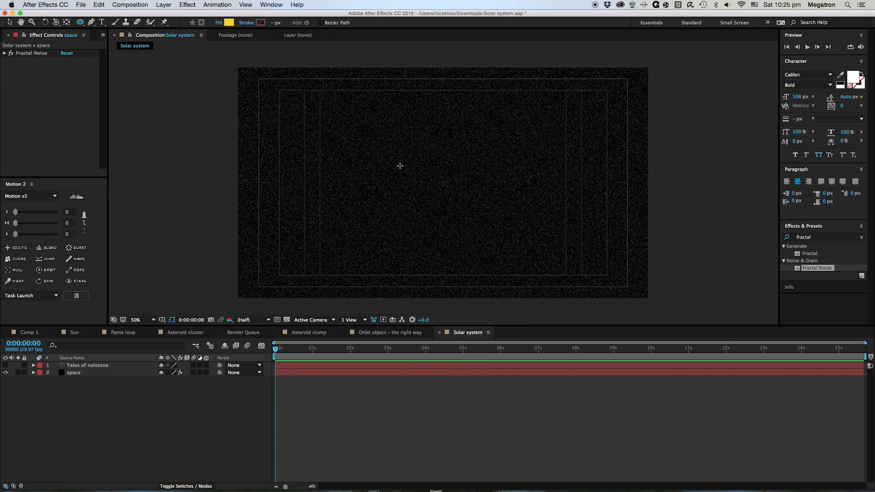
drag(405, 130, 520, 248)
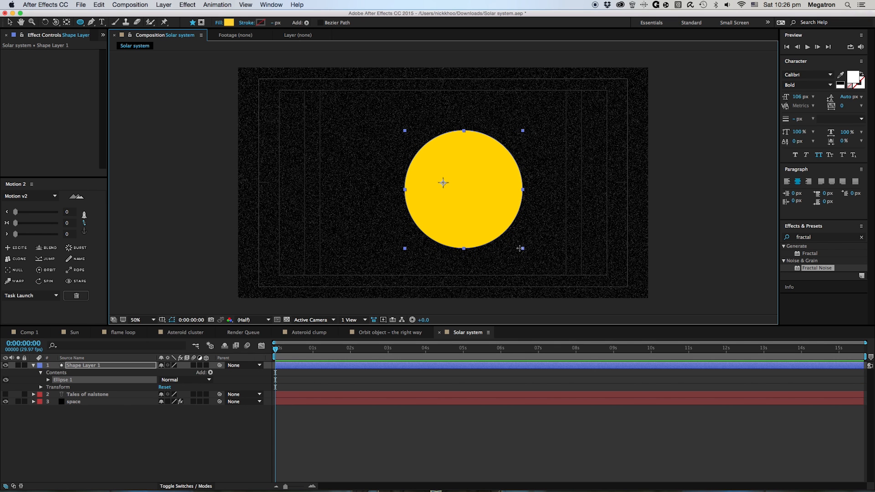
key(super+alt+Home)
key(super+Home)
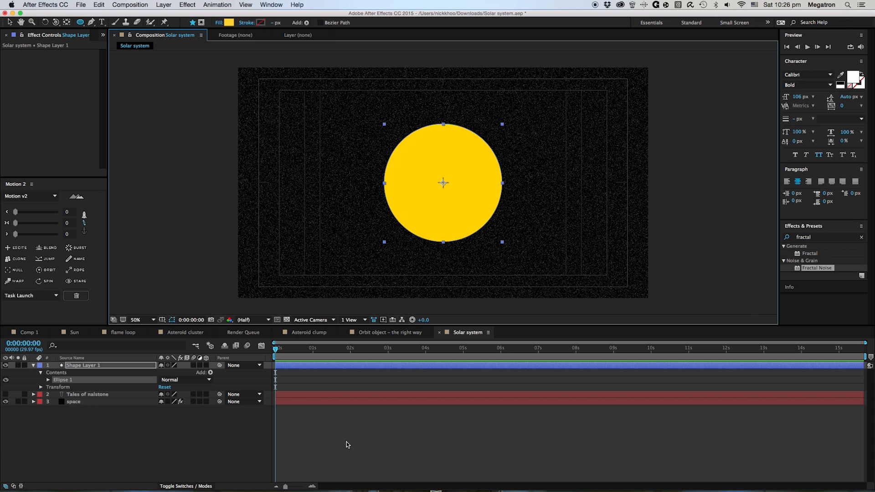
key(Delete)
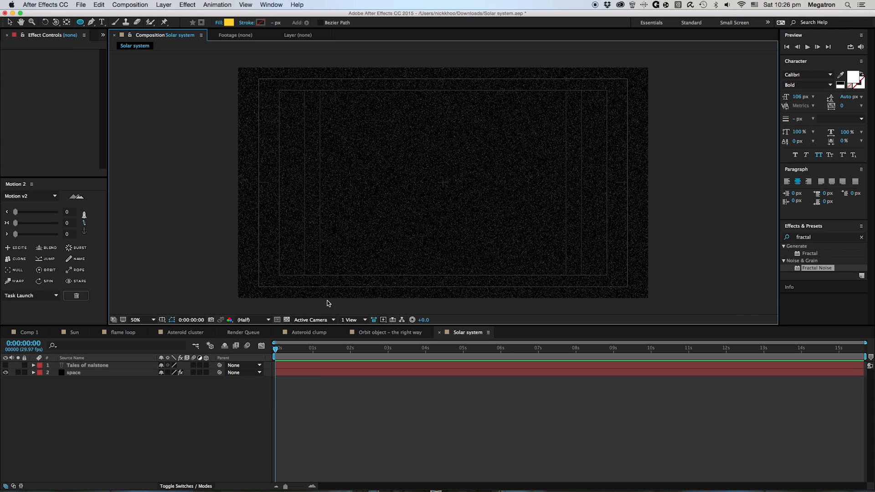
- Draw a golden yellow circle for the sun and centre it in the composition
drag(375, 108, 464, 226)
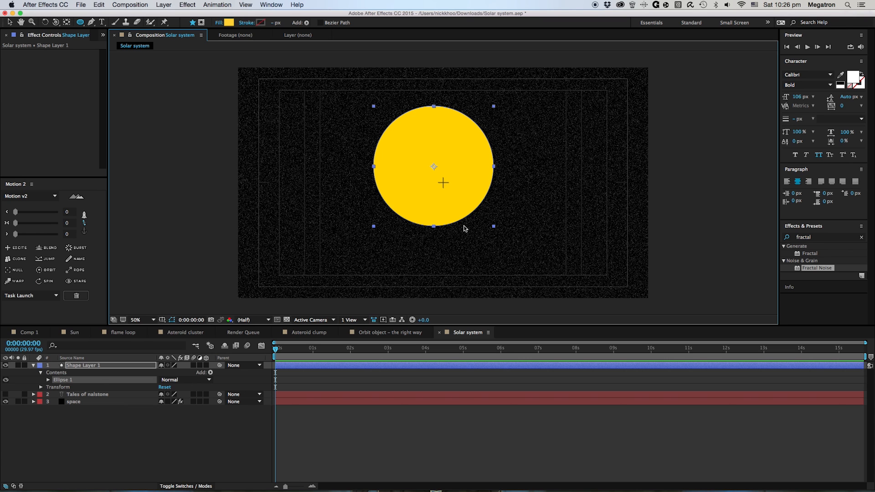
key(super+Home)
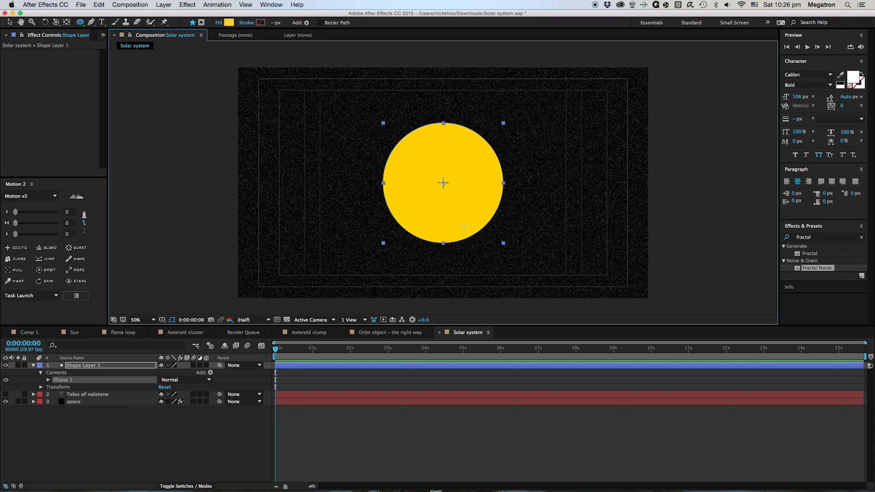
click(381, 433)
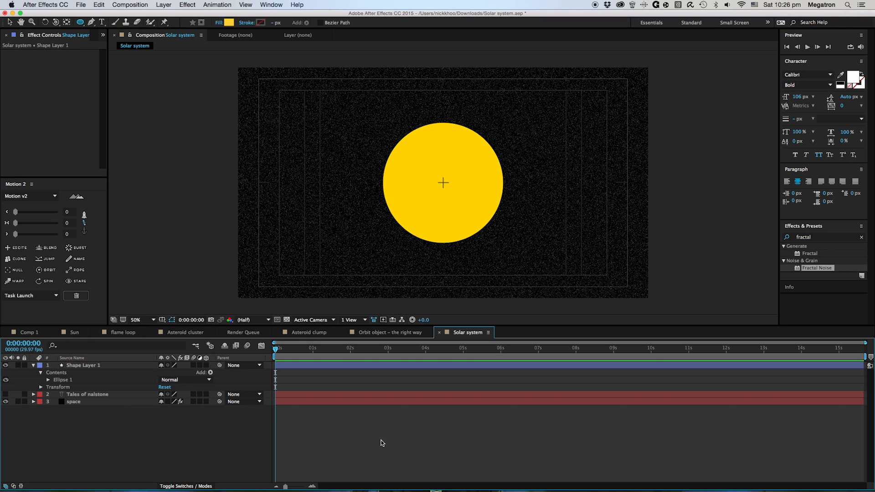
- Pre-compose the circle's shape layer as "Sun", moving all attributes into the new composition
click(83, 367)
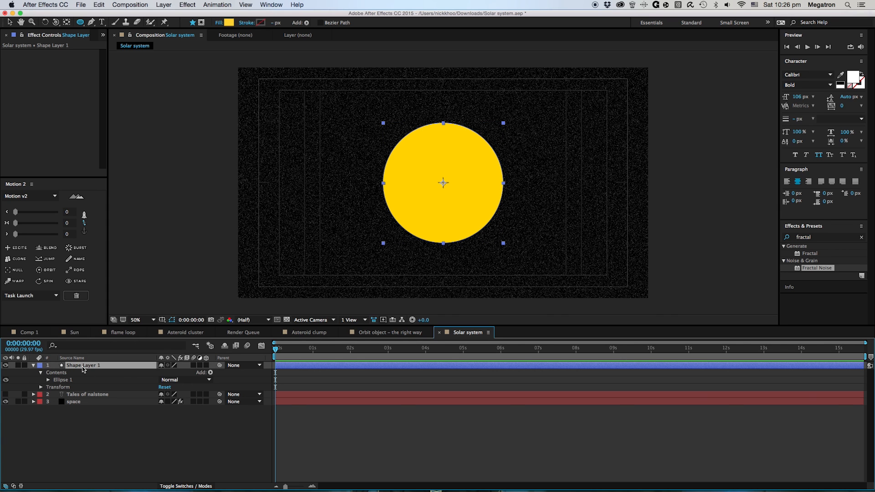
click(128, 5)
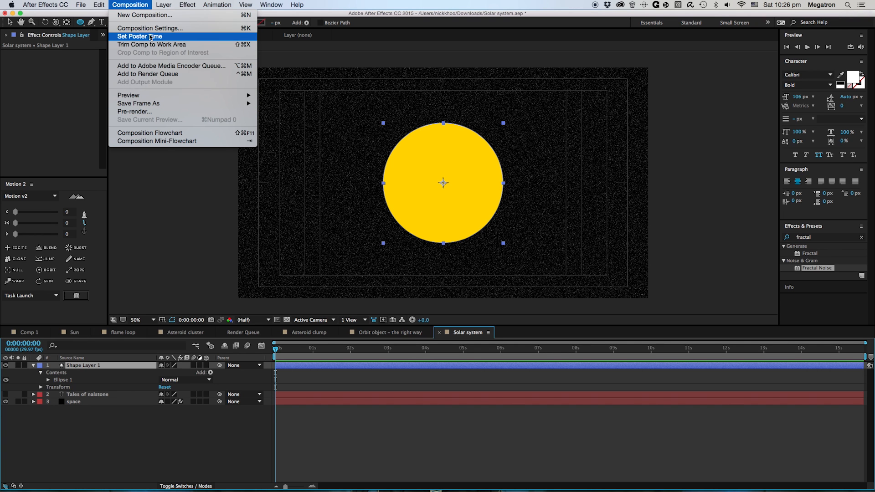
mouse_move(157, 3)
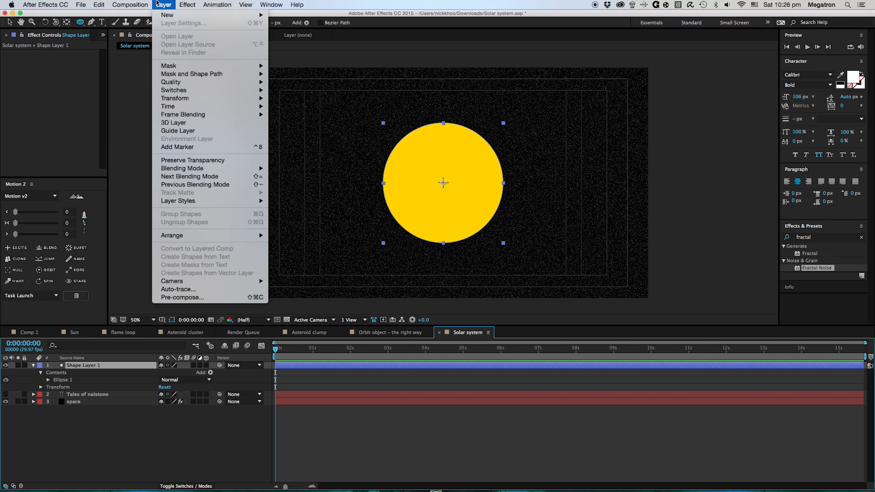
click(349, 437)
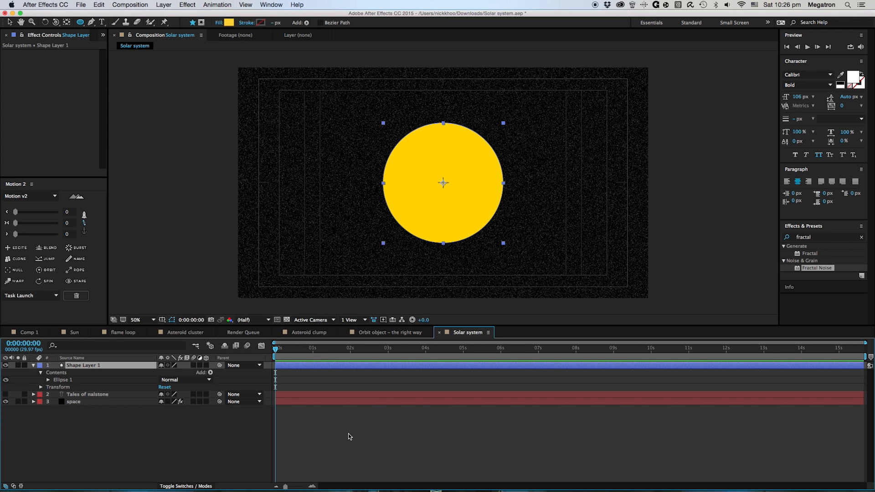
click(163, 5)
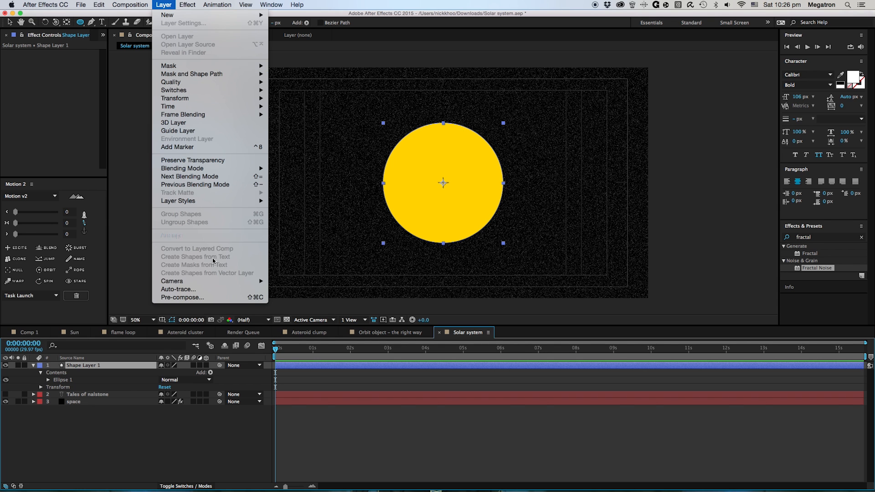
click(218, 297)
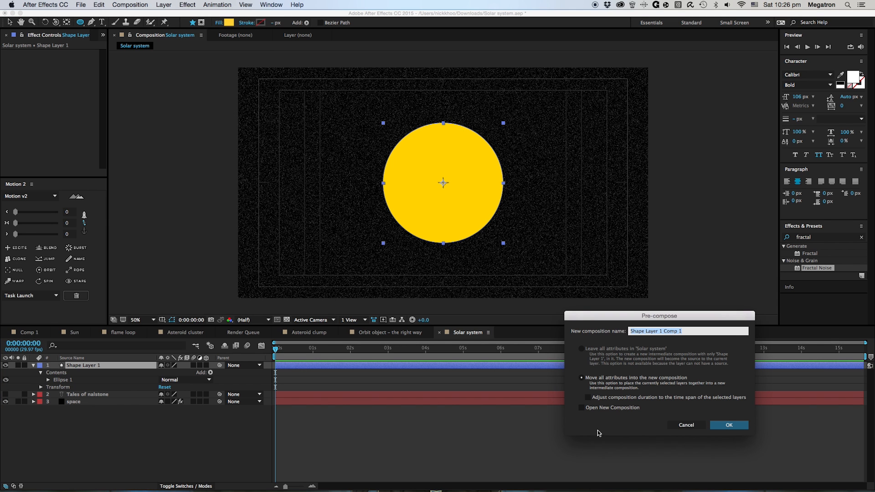
text(Sun)
key(Return)
click(201, 412)
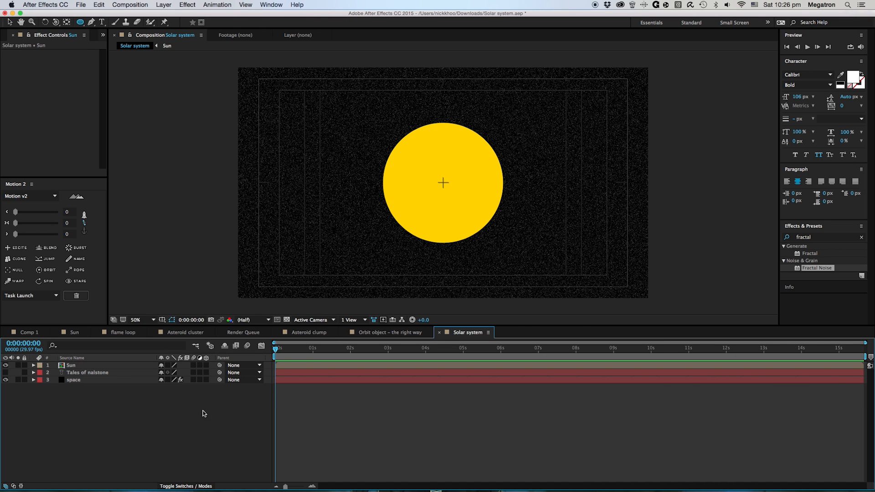
- Open the Sun composition, show its transparency grid, and crop it to a region of interest about 994 × 976 px around the circle
double_click(360, 365)
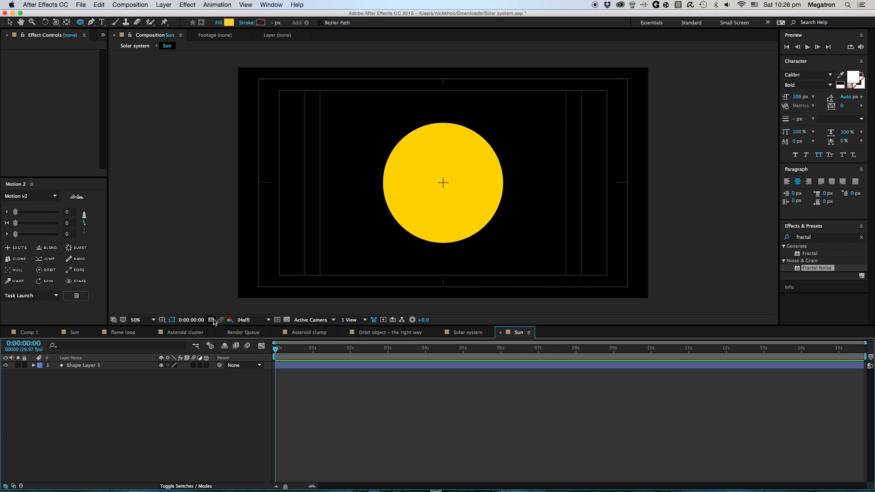
click(287, 320)
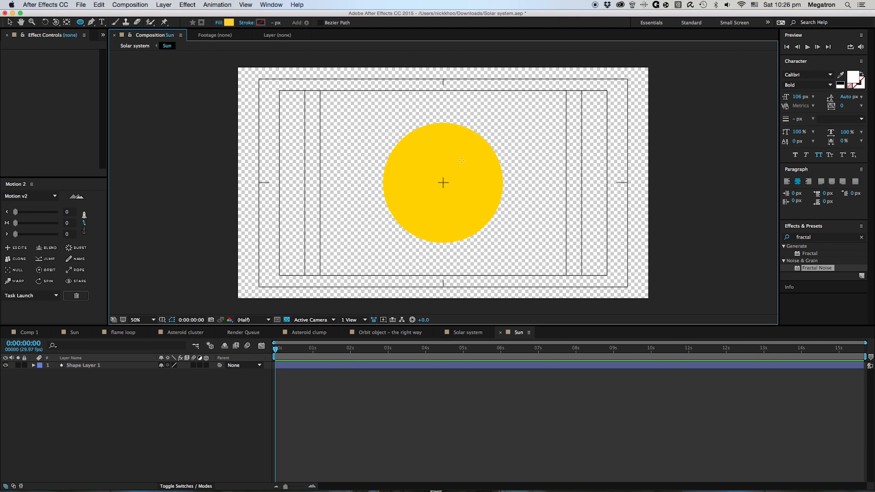
click(278, 320)
drag(335, 78, 550, 288)
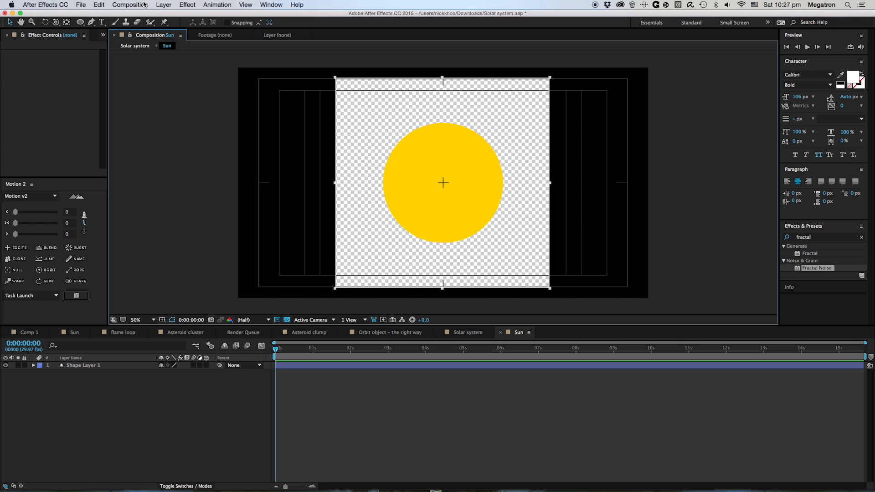
click(157, 4)
mouse_move(144, 3)
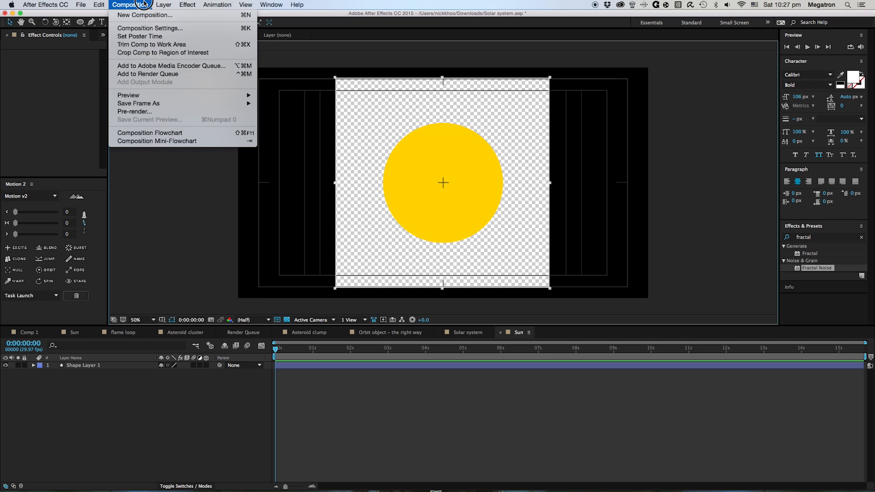
click(151, 53)
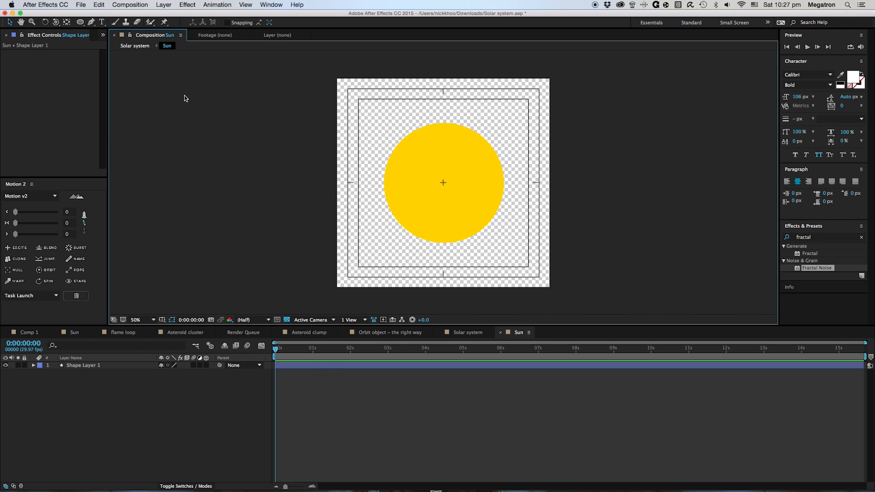
- Add a white (FFFFFF) solid of 994 × 976 px above the circle in the Sun composition
click(131, 382)
click(92, 367)
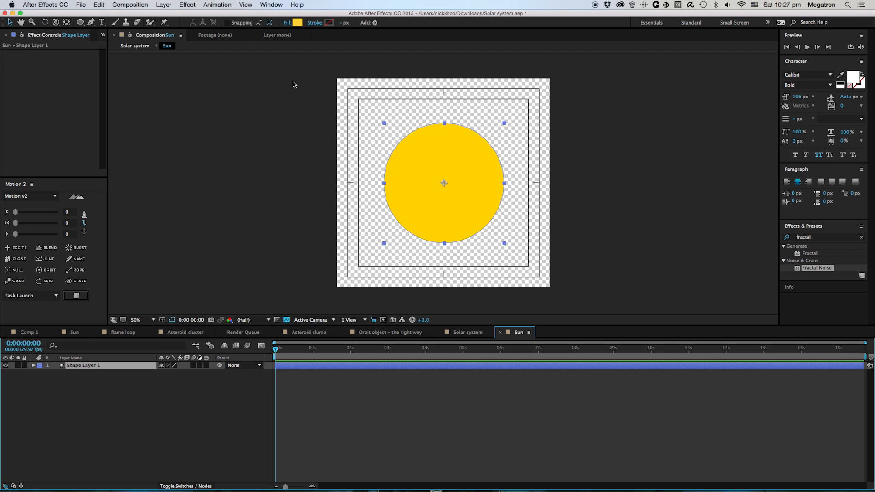
click(186, 418)
key(super+y)
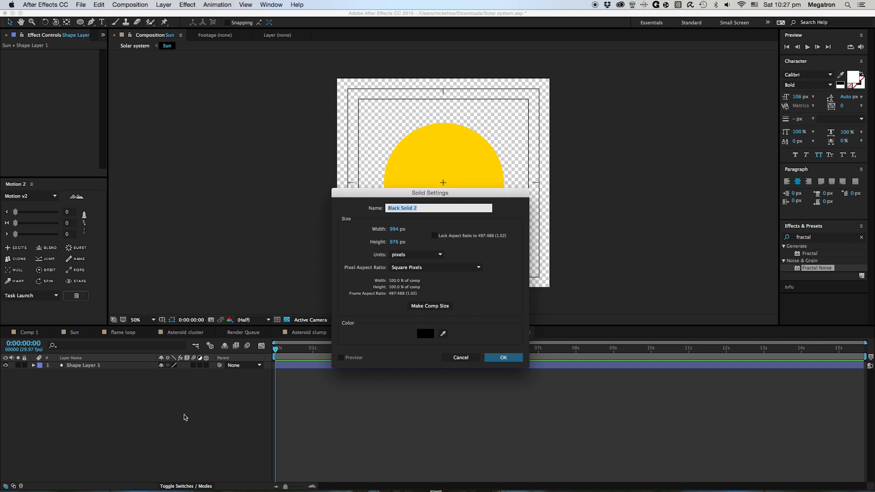
click(425, 334)
drag(310, 292, 262, 240)
drag(290, 279, 260, 242)
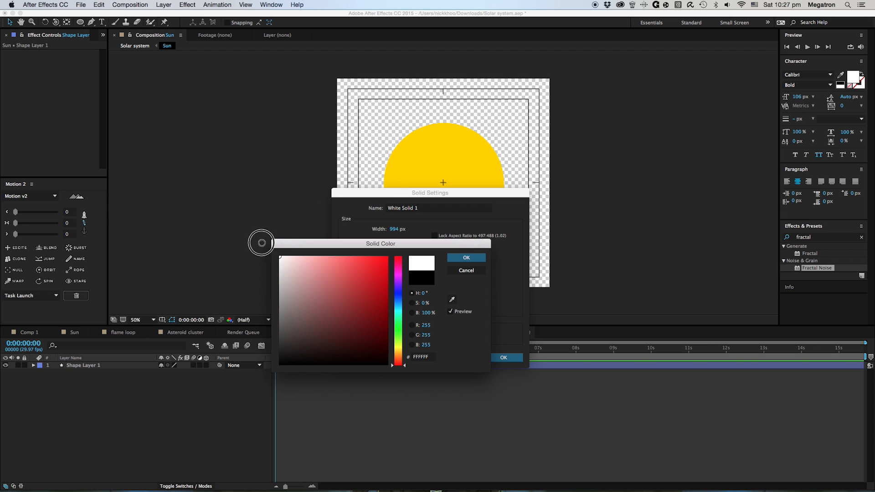
click(466, 258)
click(504, 358)
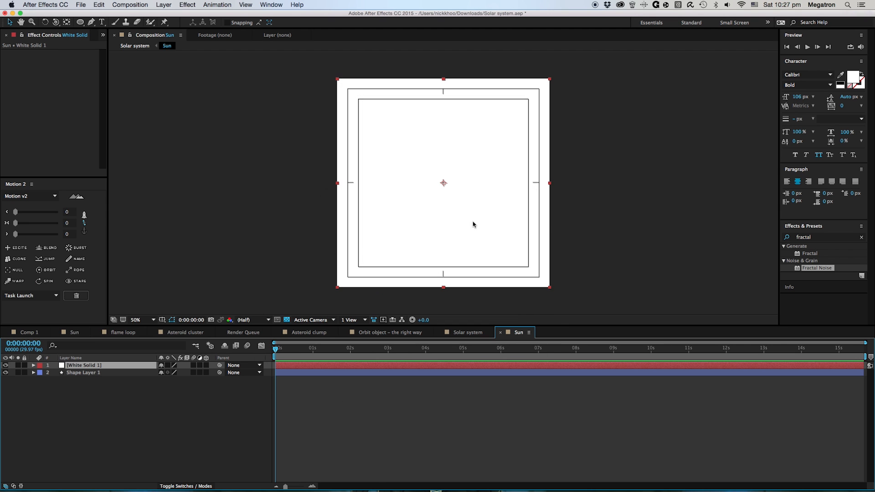
- Draw a circular mask on the white solid, centred and slightly smaller than the yellow circle
click(80, 22)
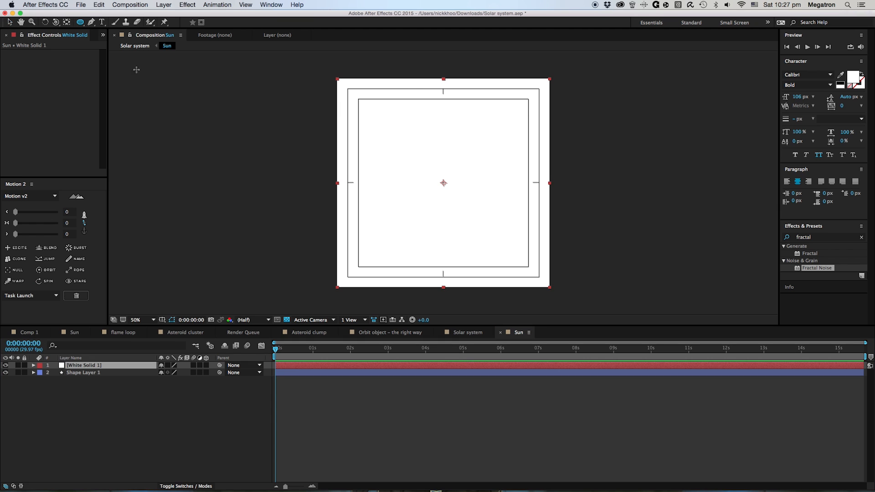
drag(410, 134, 454, 213)
key(v)
double_click(457, 226)
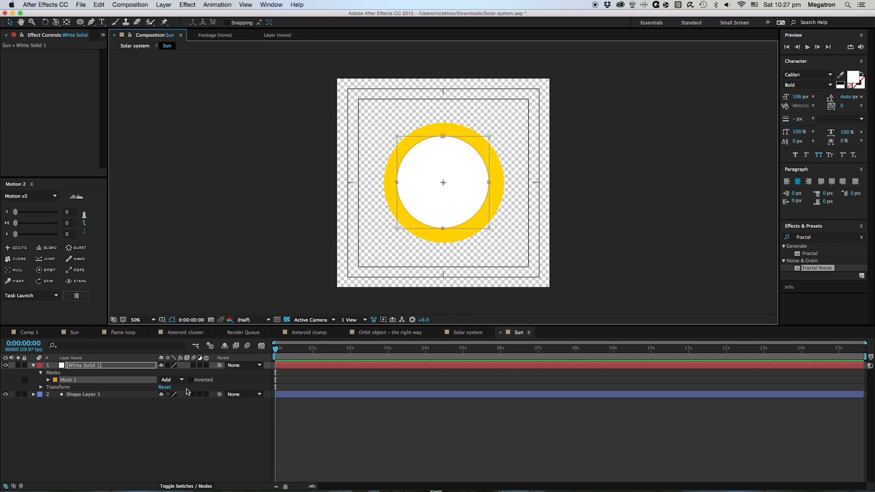
- Set the circular mask's feather to 104 pixels and its expansion to -28 pixels
key(m)
key(m)
drag(170, 387, 212, 389)
drag(162, 402, 146, 400)
click(341, 474)
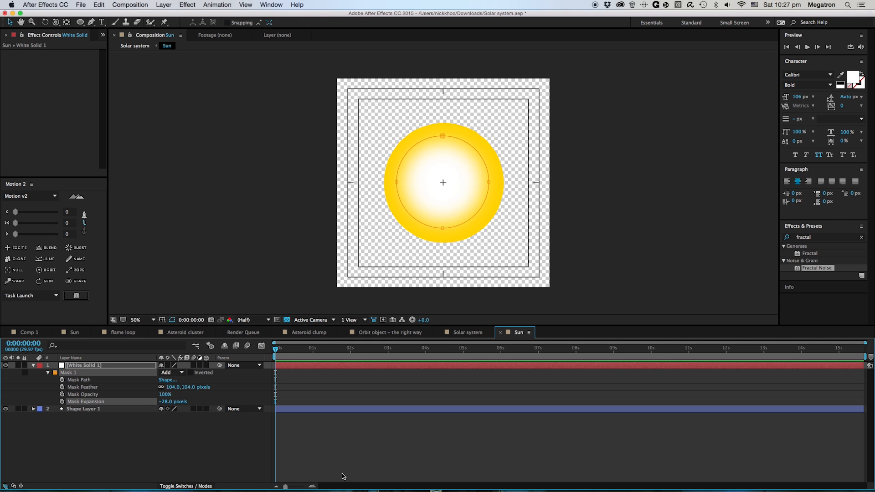
- With no layer selected, set the Pen tool's fill colour to orange FF933C
click(93, 409)
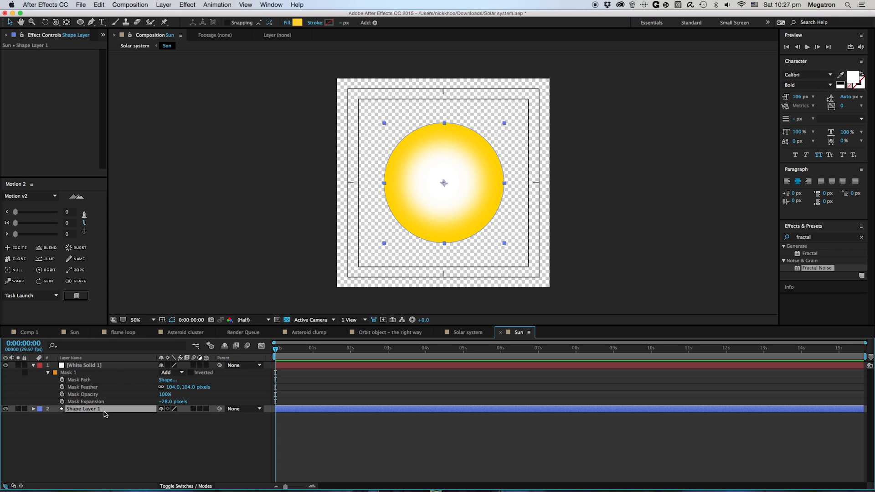
click(348, 430)
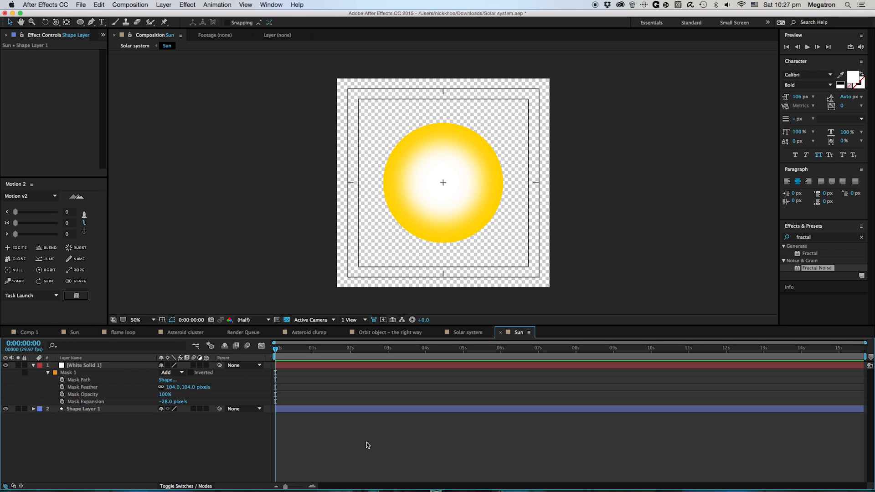
click(91, 21)
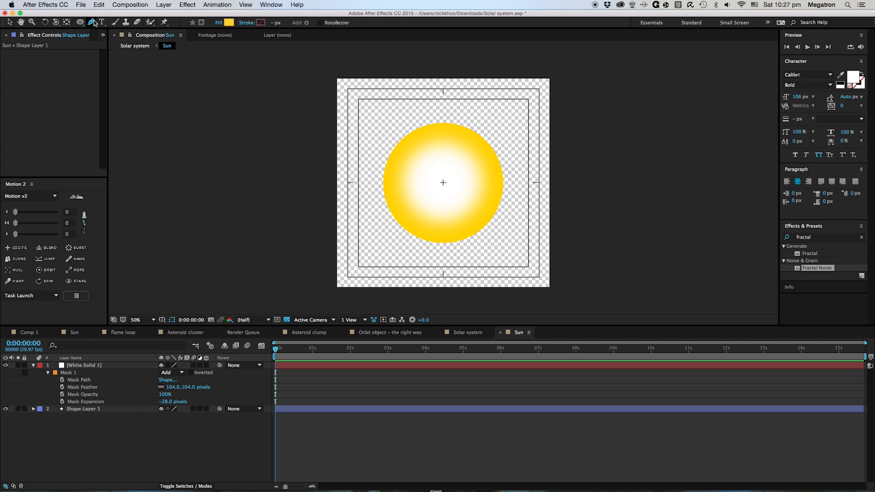
click(227, 22)
click(398, 358)
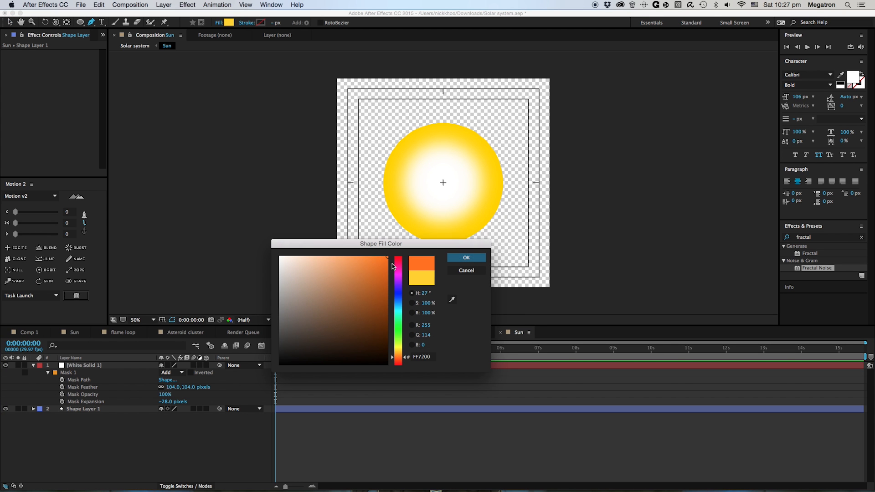
click(466, 257)
- Draw a small, narrow orange triangle standing on the top edge of the sun with the Pen tool
scroll(451, 183, up, 1)
drag(450, 173, 374, 216)
key(period)
drag(355, 112, 446, 216)
key(comma)
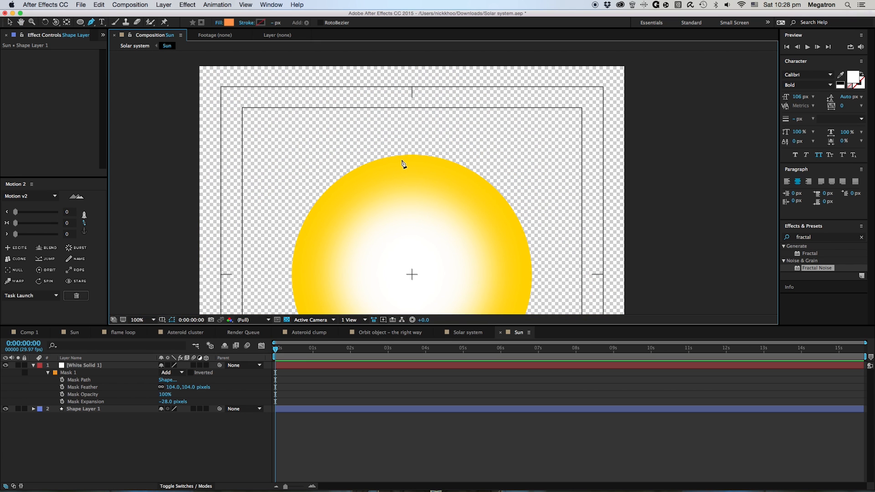
drag(401, 160, 423, 159)
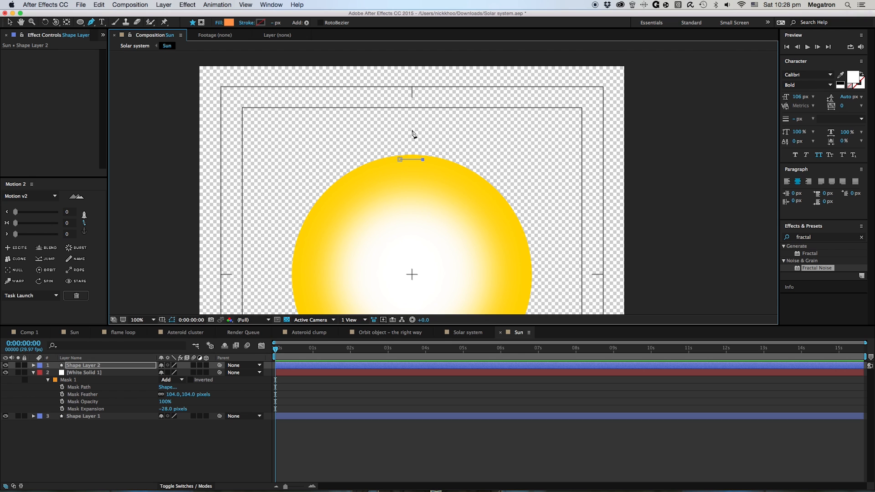
click(411, 124)
click(400, 159)
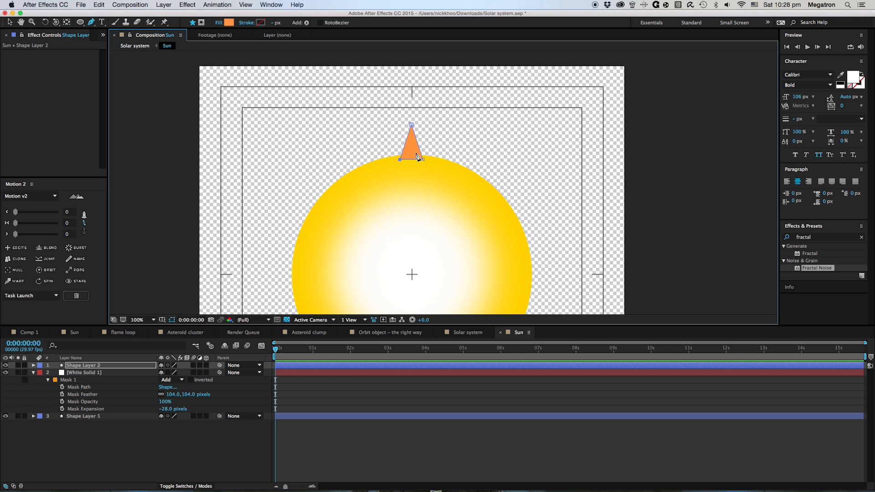
- Add a curved point midway on each side of the triangle to bend it into a wavy flame
scroll(417, 156, up, 4)
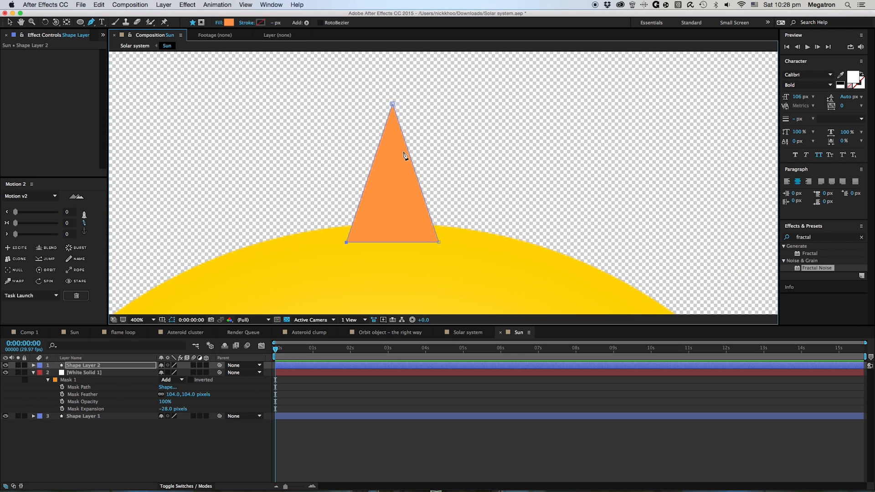
drag(413, 170, 386, 145)
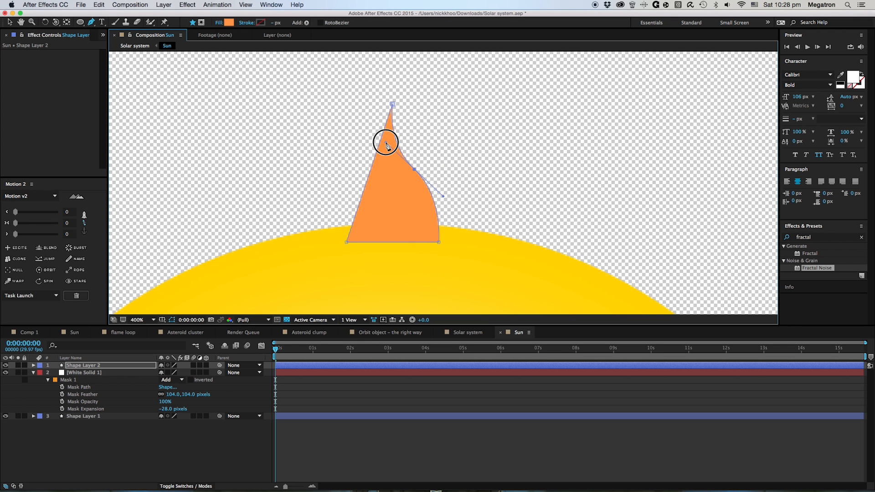
drag(363, 192, 379, 223)
drag(363, 191, 369, 190)
drag(414, 169, 410, 172)
- Raise the flame's tip and fine-tune the curved points on its two sides
drag(392, 105, 390, 83)
scroll(414, 160, down, 2)
scroll(412, 156, up, 1)
scroll(414, 158, up, 1)
drag(371, 193, 415, 168)
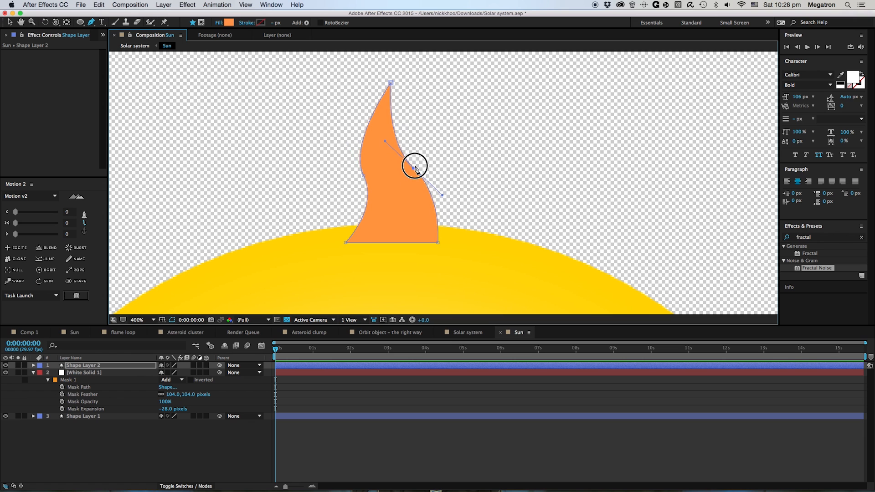
scroll(412, 183, down, 2)
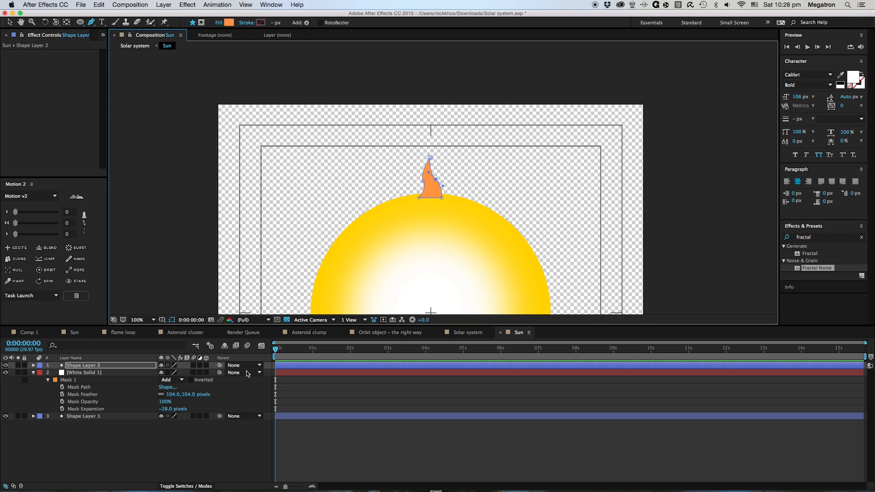
- Shift the whole flame path slightly downward so its base sits a little deeper in the sun's edge
click(34, 365)
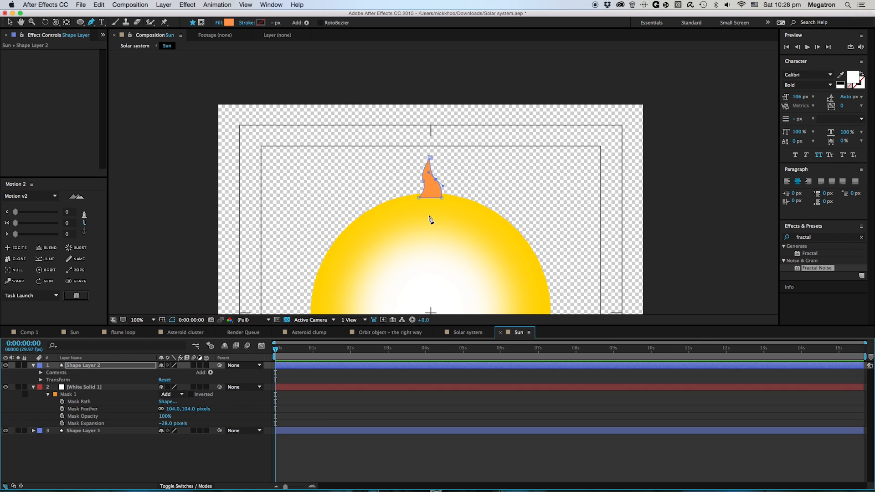
scroll(429, 217, down, 5)
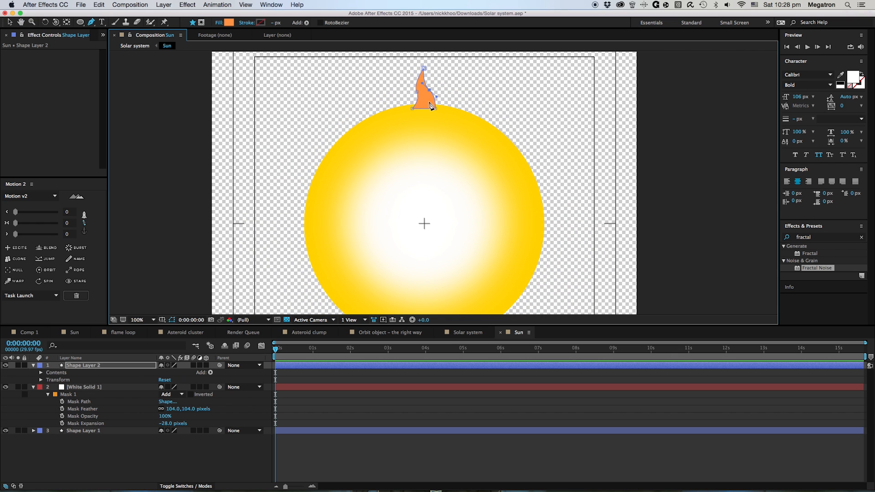
key(v)
click(420, 106)
mouse_move(419, 106)
mouse_down()
mouse_move(425, 229)
mouse_move(431, 107)
mouse_up()
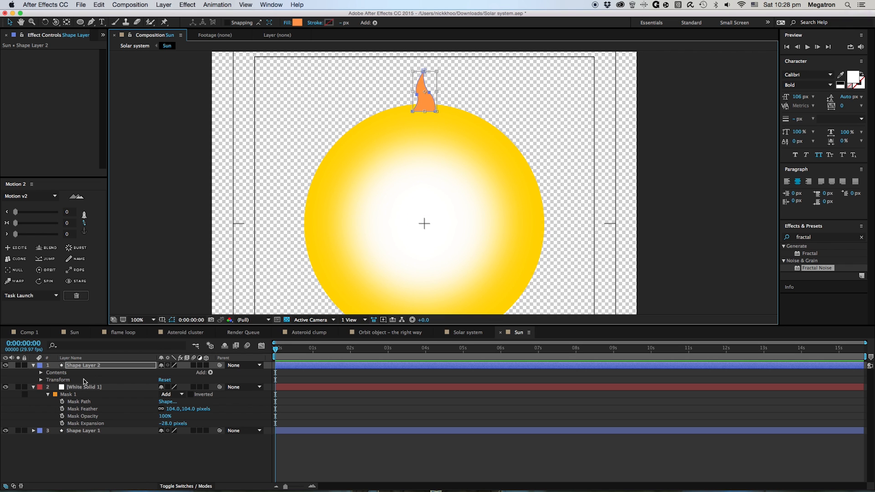
- Add a Repeater to the flame's shape layer
click(41, 373)
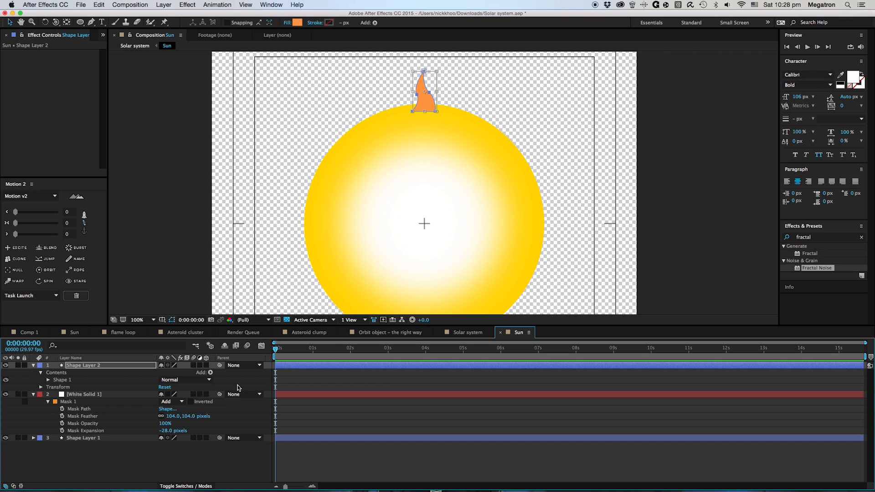
click(33, 366)
click(33, 365)
click(210, 372)
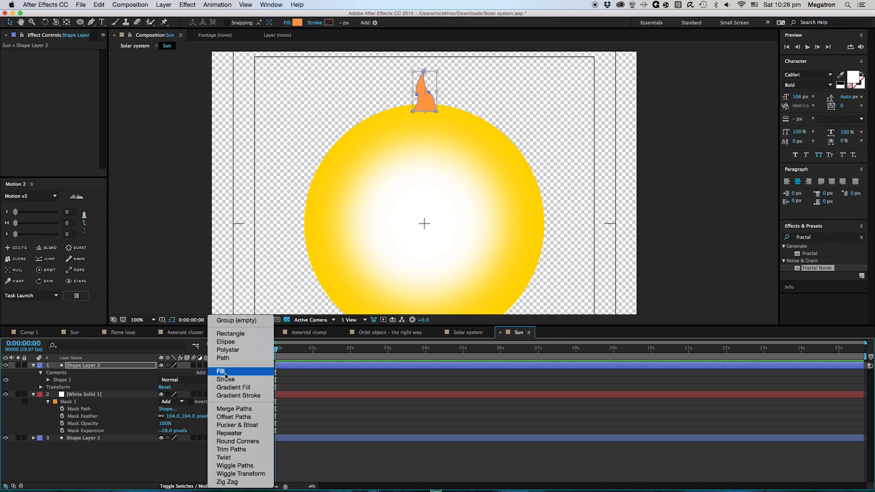
click(246, 436)
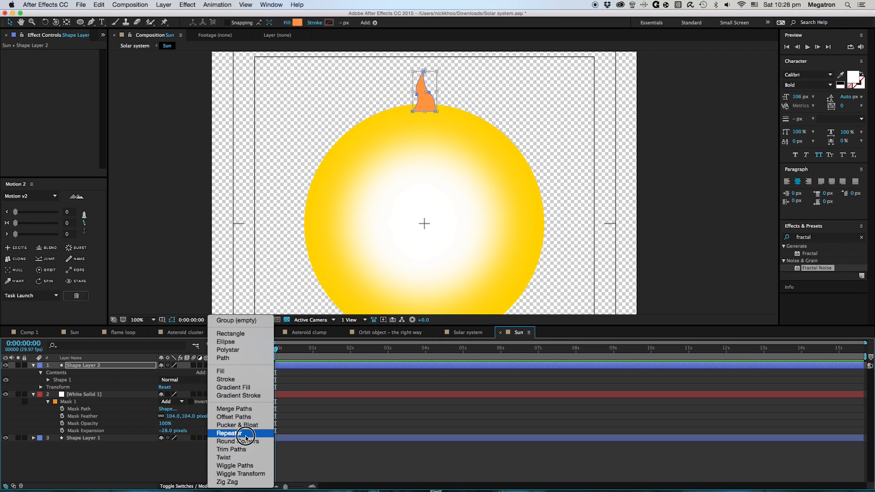
- Set the Repeater's transform position to 0, 0
click(56, 409)
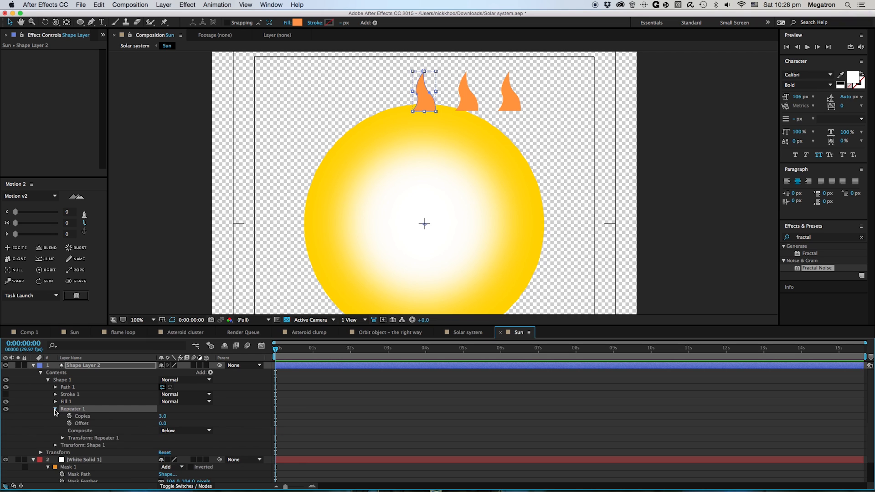
click(62, 439)
scroll(164, 408, down, 3)
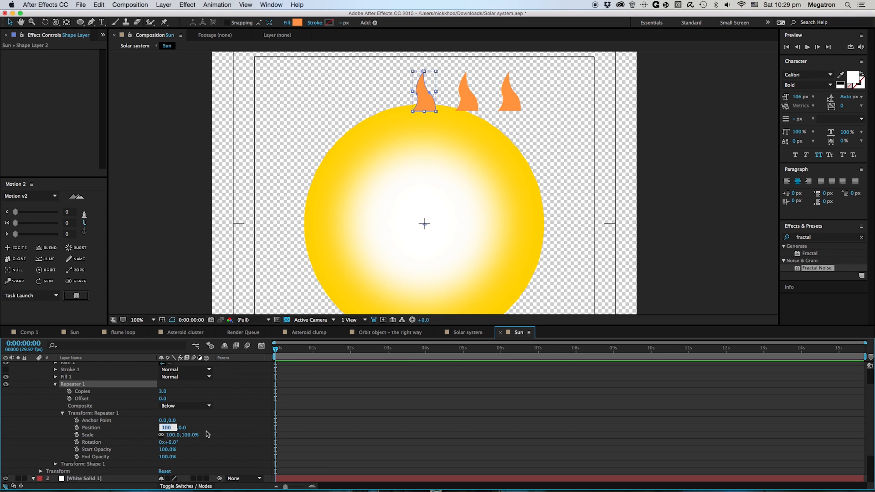
text(0)
key(Return)
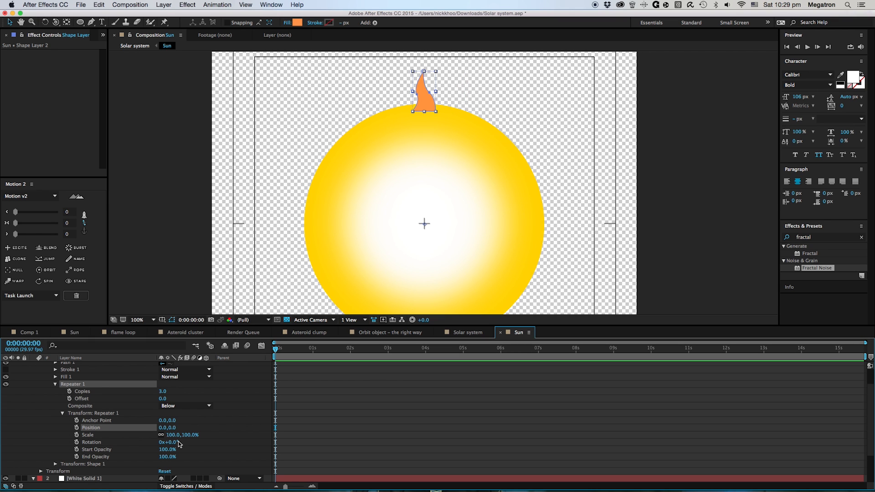
- Ring the sun with flames by setting the Repeater's rotation to 8° and its copies to 45, and collapse the layer's contents
drag(177, 444, 178, 446)
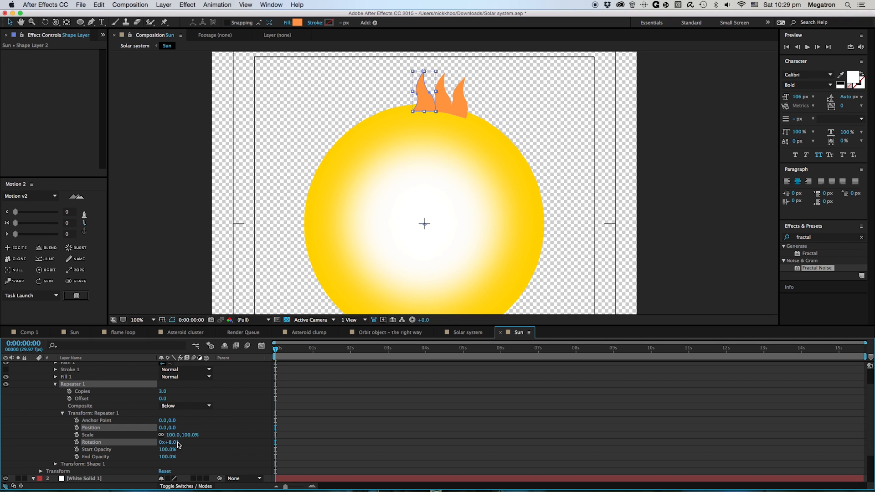
drag(162, 394, 180, 394)
click(341, 413)
scroll(141, 419, up, 3)
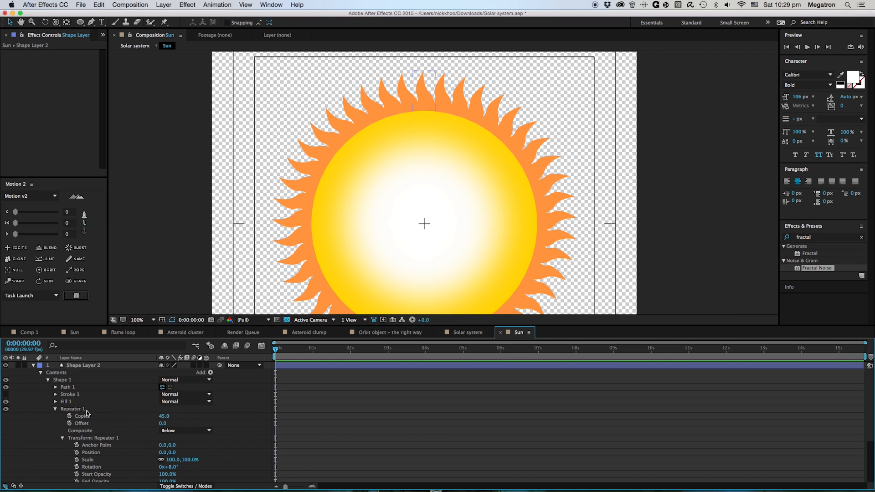
click(41, 373)
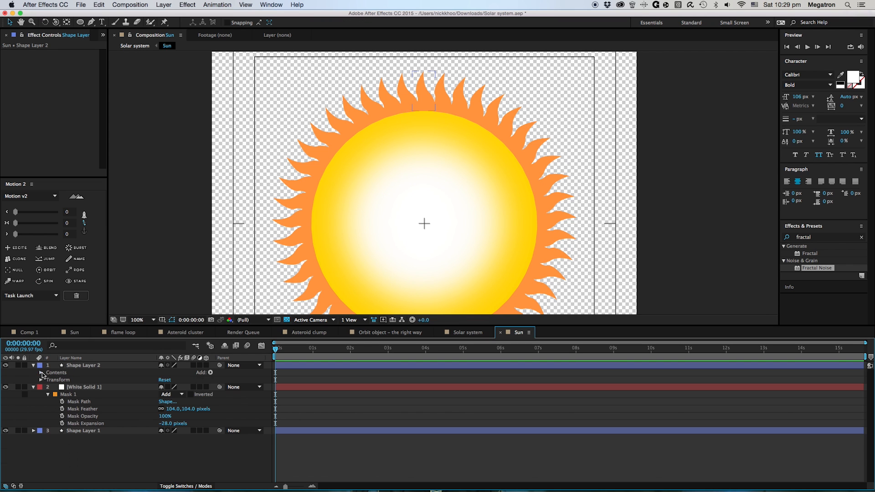
- Duplicate the flame shape layer and change the copy's fill to light orange FFBC3C
click(75, 367)
key(super+d)
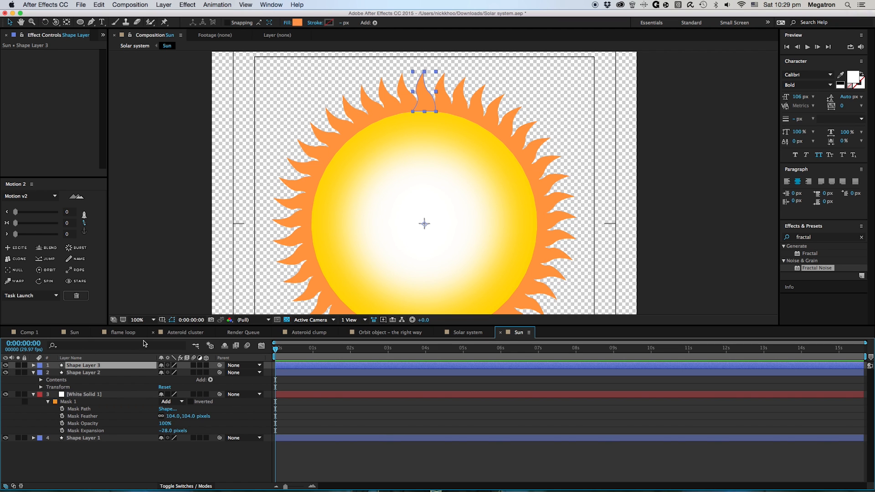
key(super+z)
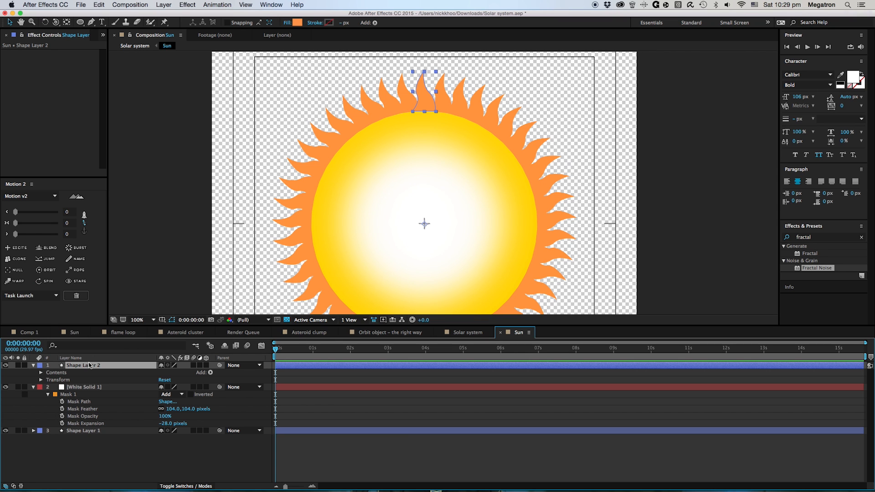
key(super+d)
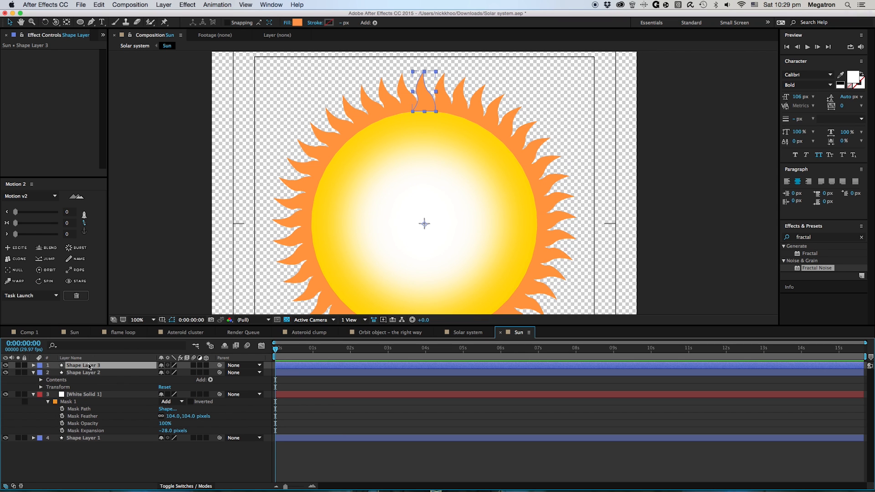
click(298, 22)
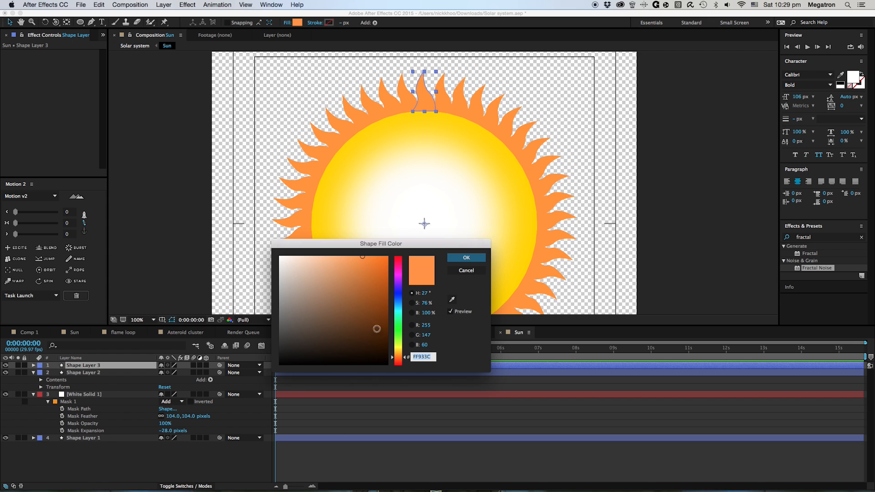
drag(395, 357, 398, 353)
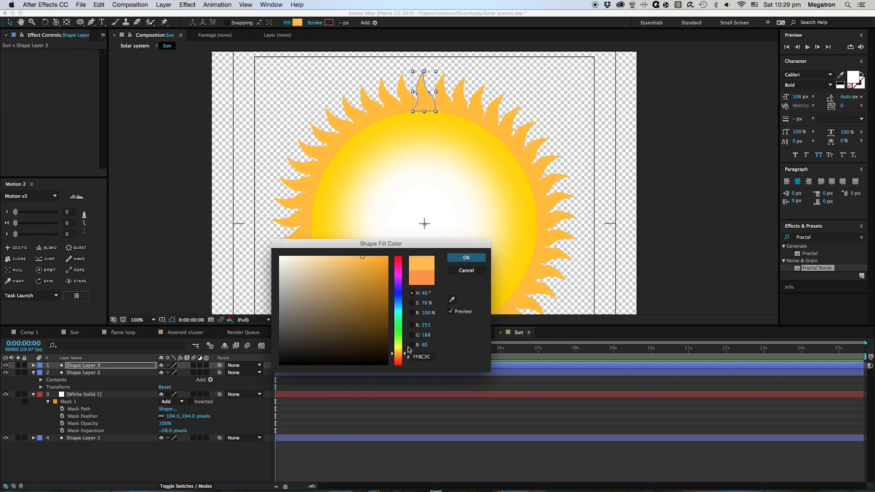
click(474, 259)
- Reshape the side curves of the duplicated flame so it bends the opposite way from the orange flames beneath
key(period)
key(space)
drag(418, 93, 362, 305)
click(361, 213)
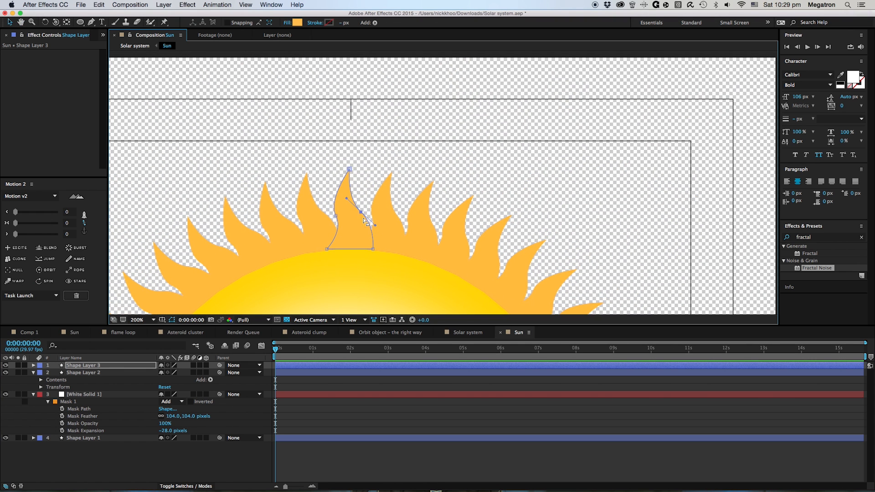
drag(347, 199, 370, 200)
click(336, 216)
click(361, 212)
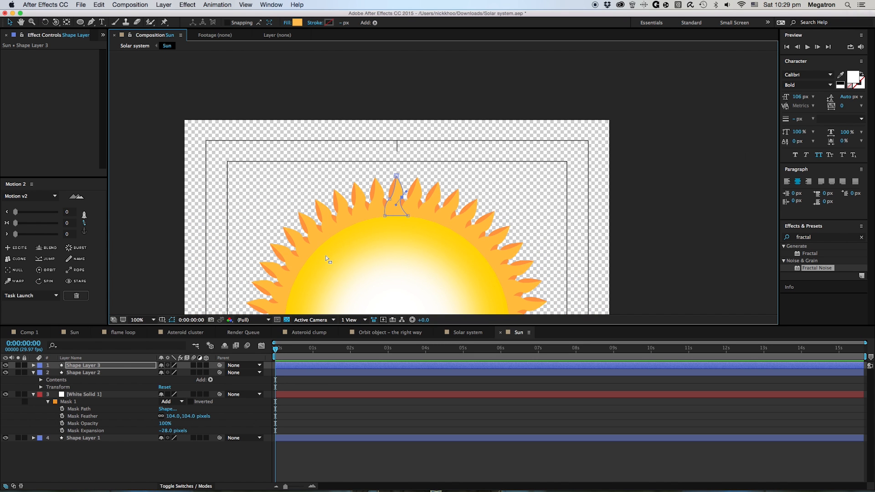
- Move the duplicated flame's tip to the left and refine its left-side curve so the darker flames show behind
key(period)
drag(350, 170, 343, 168)
click(361, 213)
drag(361, 213, 327, 252)
key(comma)
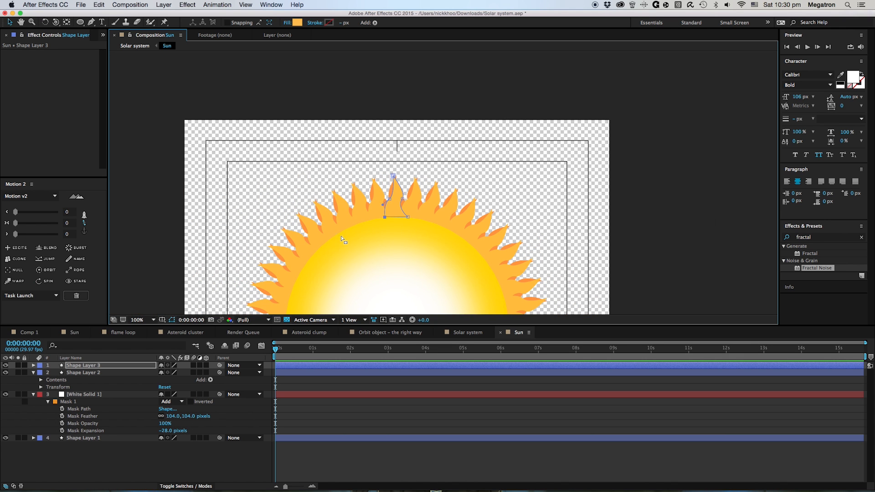
key(period)
drag(344, 169, 340, 171)
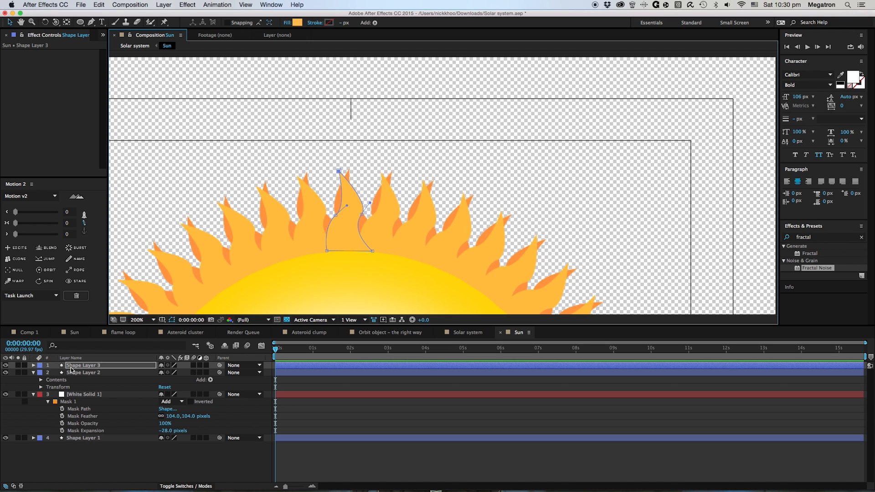
- Collapse Shape Layer 2 and move both flame shape layers beneath the sun's core shape layer in the stack
click(74, 372)
key(comma)
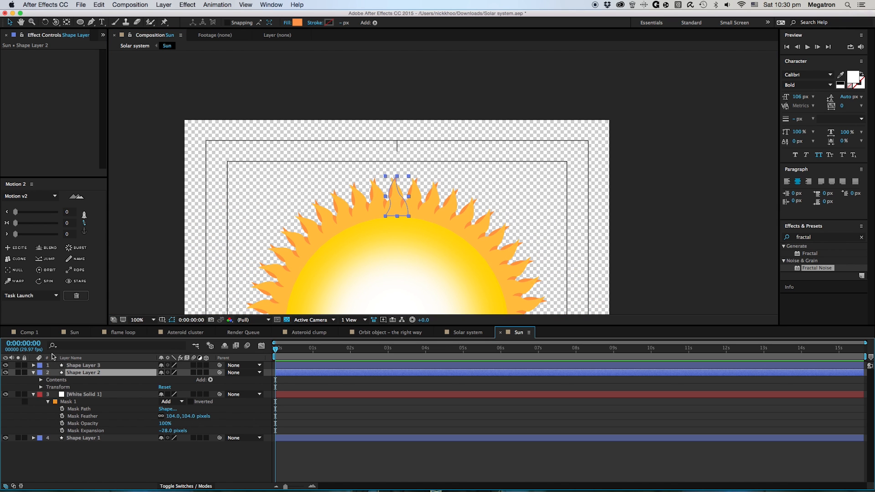
click(32, 372)
shift+click(81, 365)
drag(81, 365, 86, 427)
- Rename the sun's yellow shape layer as Sun core and the masked white solid as Sun core white
click(84, 410)
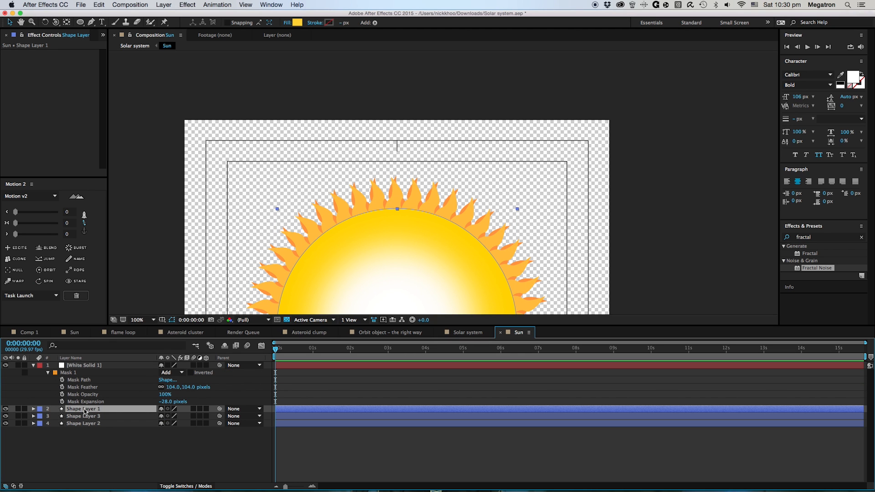
key(Return)
text(Sun core)
key(Return)
key(super+Up)
key(Return)
text(Sun core wh)
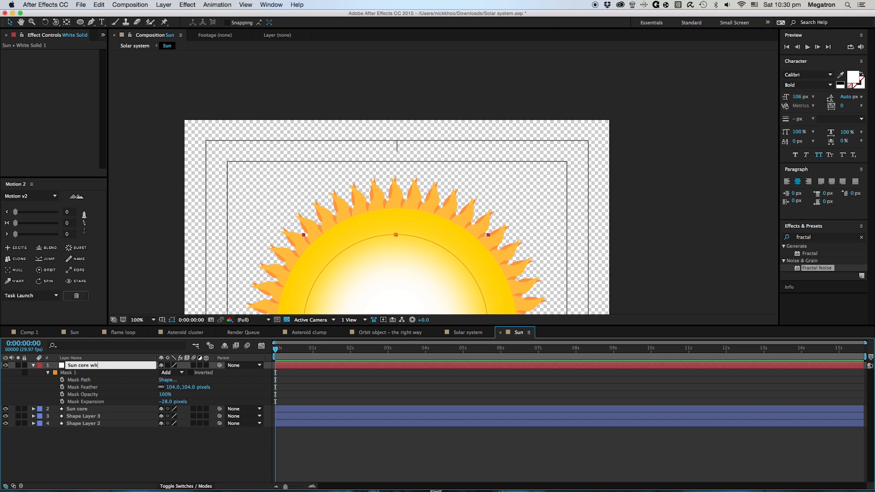
text(ite)
key(Return)
- Rename Shape Layer 3 as Flame top and Shape Layer 2 as Flame bottom
drag(375, 219, 376, 100)
click(76, 419)
key(Return)
text(Flame top)
key(Return)
click(83, 424)
key(Return)
text(Fla)
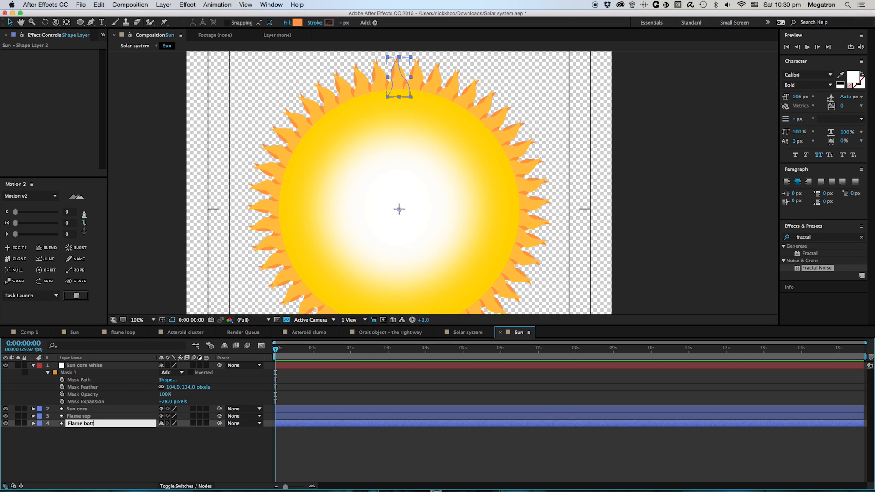
key(Return)
click(246, 457)
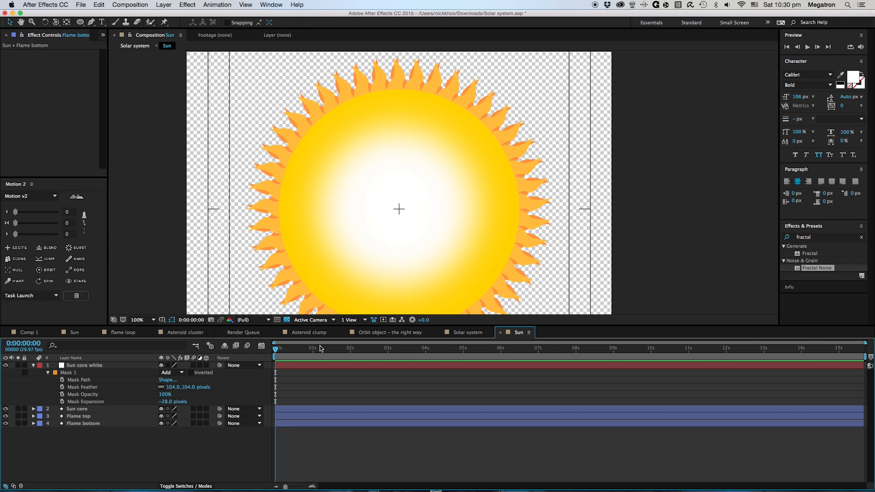
- Check how the sun looks in the Solar system composition, and return to the Sun composition
key(comma)
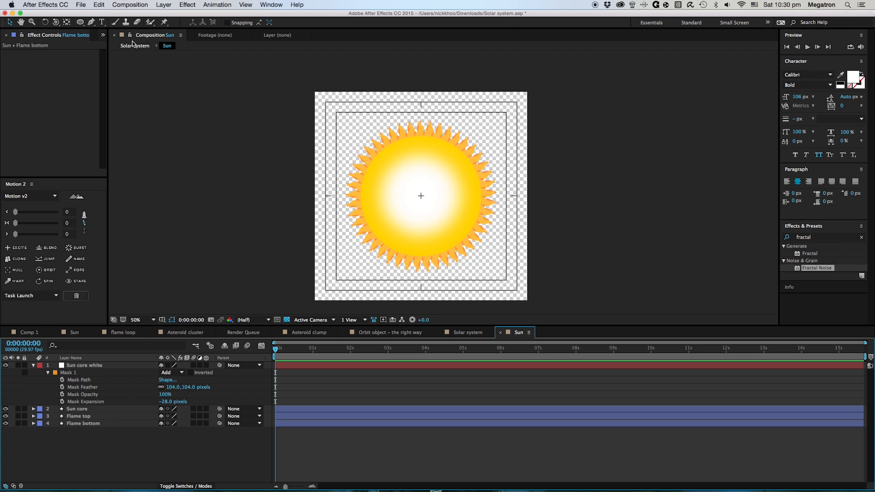
click(131, 46)
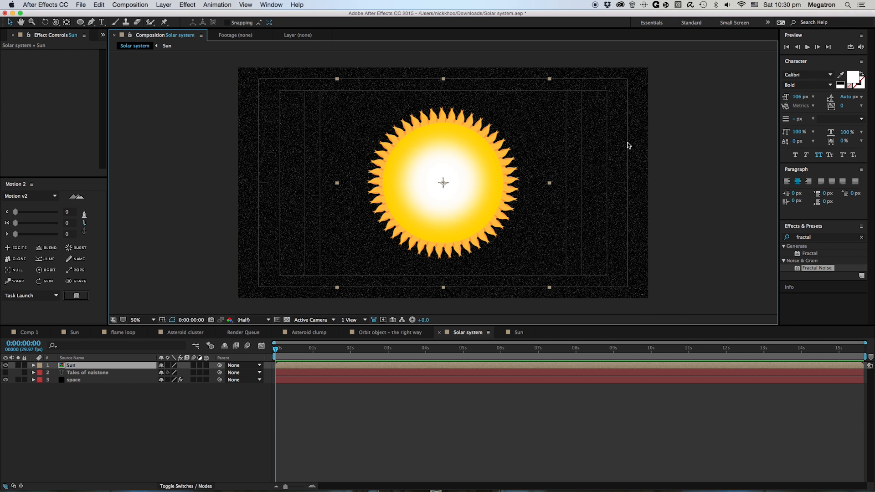
click(167, 46)
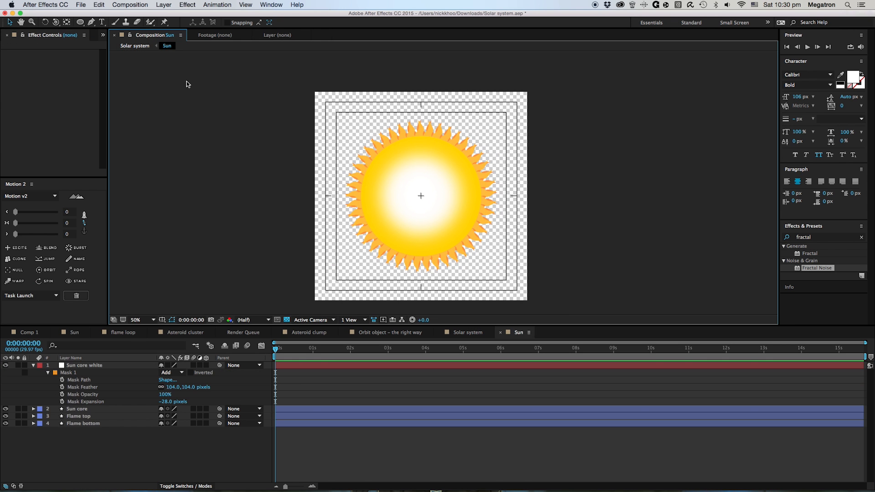
- Reveal Flame bottom's rotation, collapse Sun core white, and make all four sun layers 3D
click(84, 424)
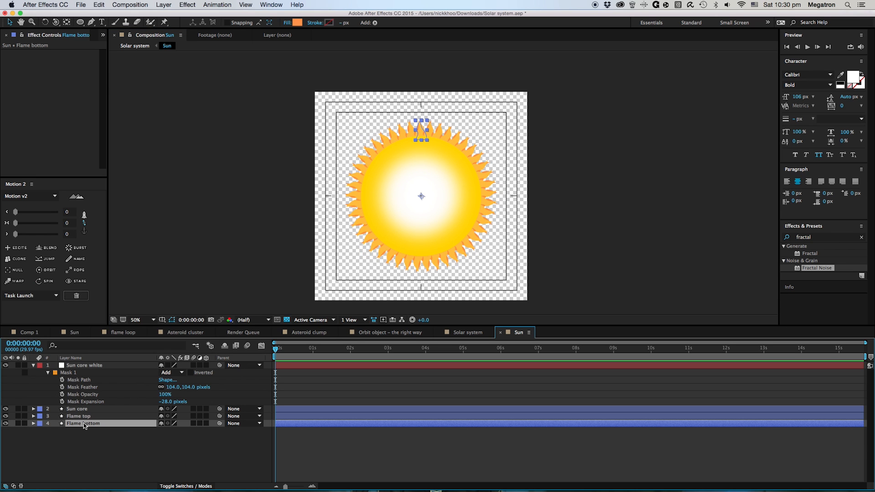
key(r)
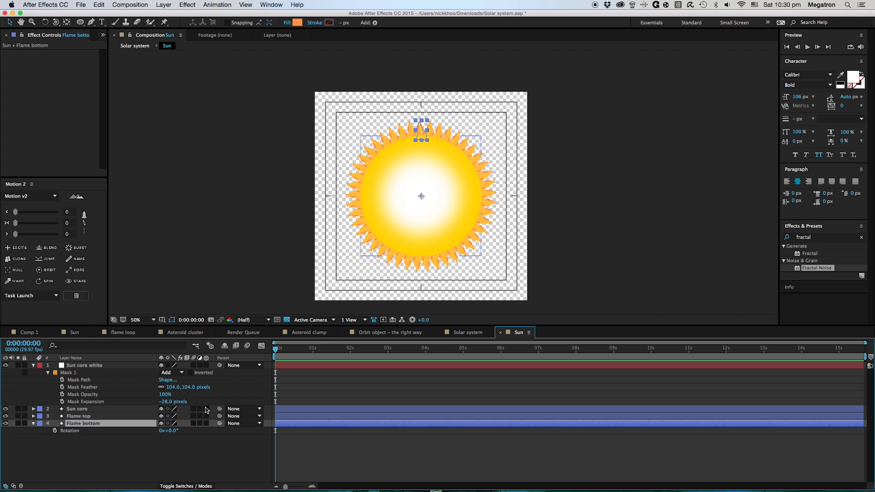
click(33, 365)
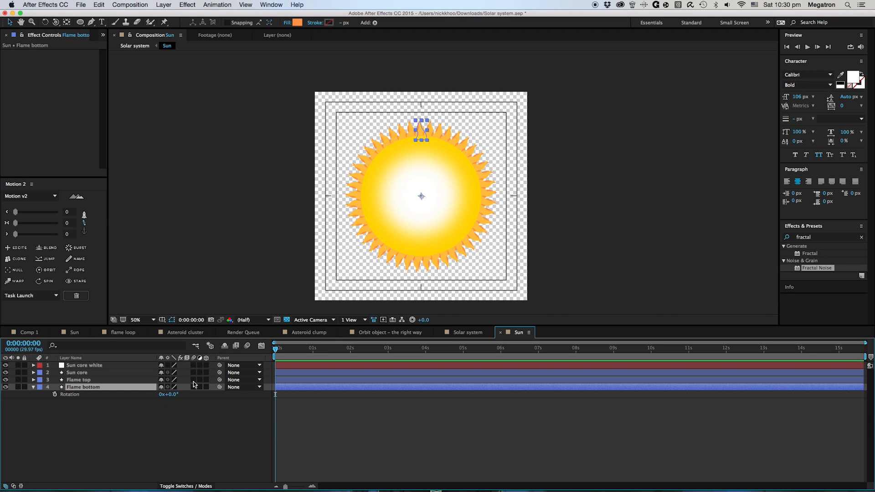
click(114, 366)
shift+click(114, 388)
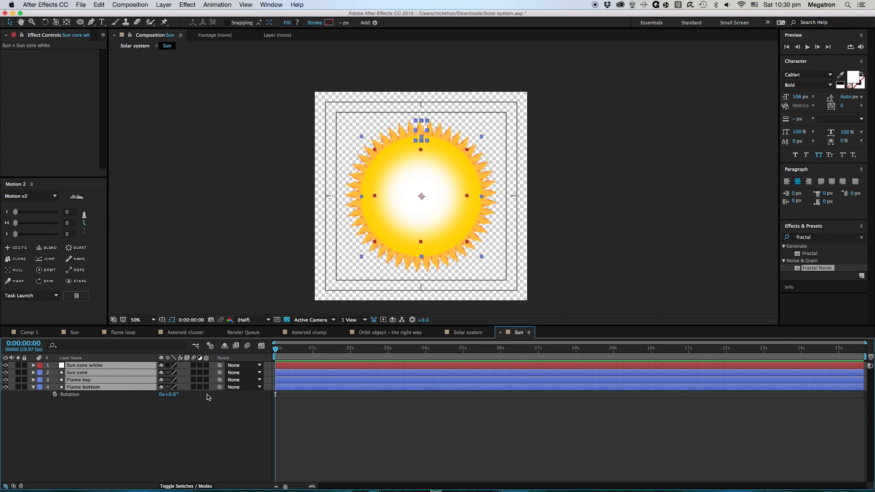
click(206, 382)
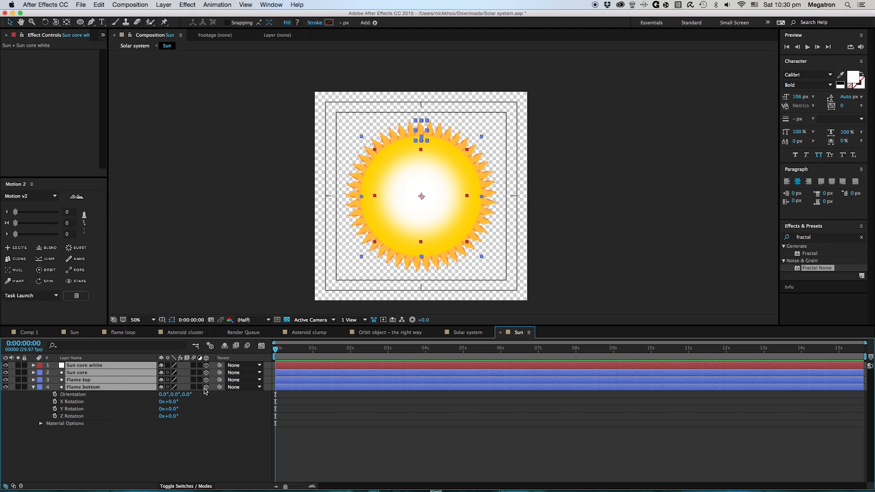
click(129, 465)
- Add the expression time*75 to Flame bottom's Z Rotation and preview the spin
click(82, 387)
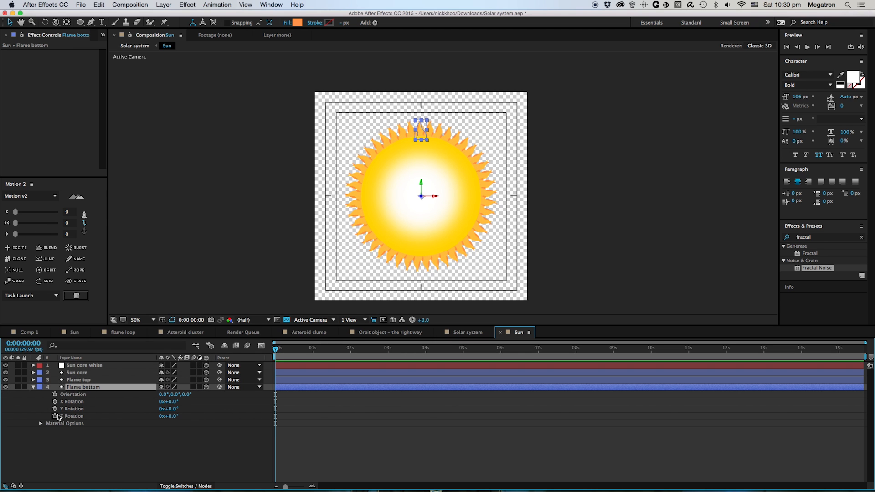
click(61, 429)
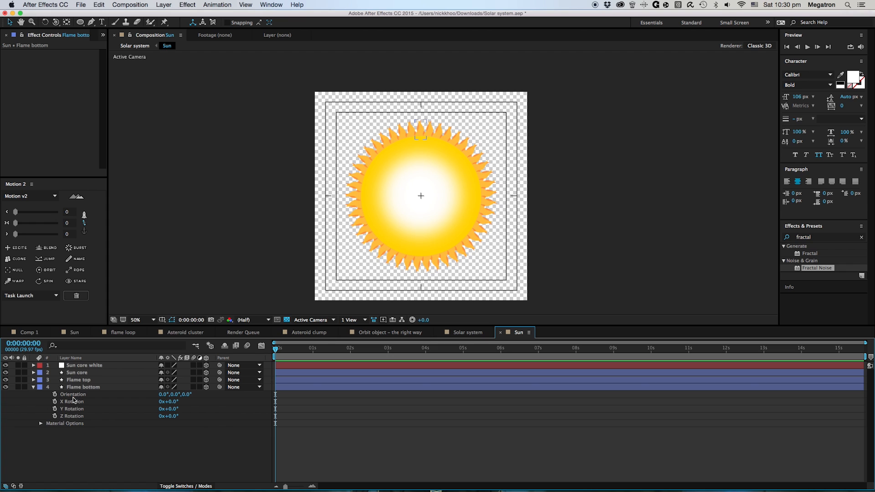
alt+click(54, 416)
text(time*75)
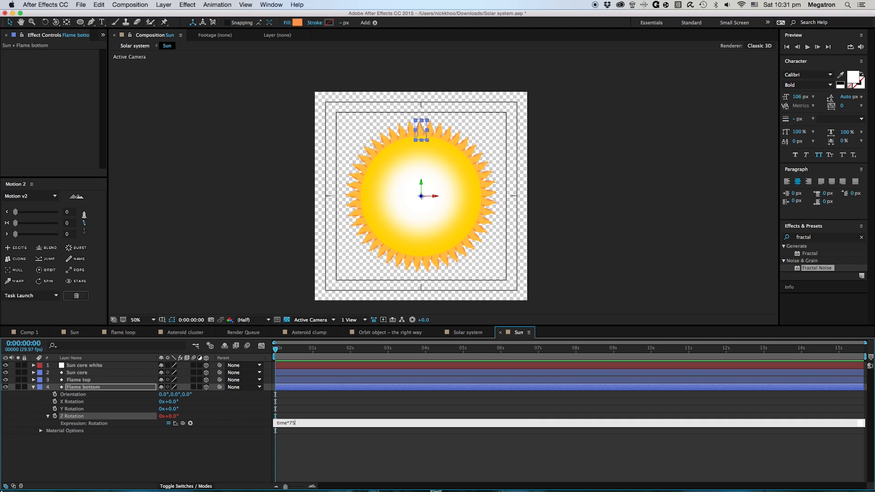
click(333, 433)
key(space)
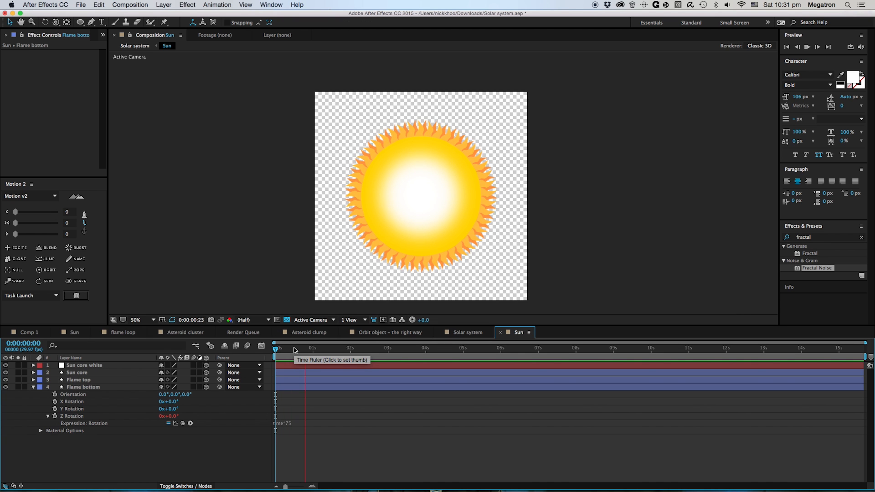
key(space)
- Change Flame bottom's Z Rotation expression to time*10 and preview the slower spin
click(300, 423)
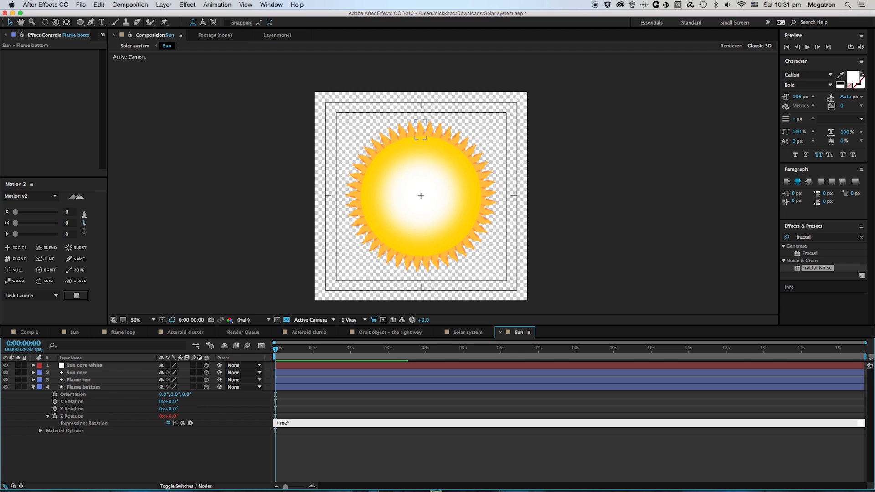
click(364, 411)
key(space)
key(space)
- Add the expression time*-10 to Flame top's Z Rotation and preview the counter-rotating flames from the start
click(82, 380)
key(r)
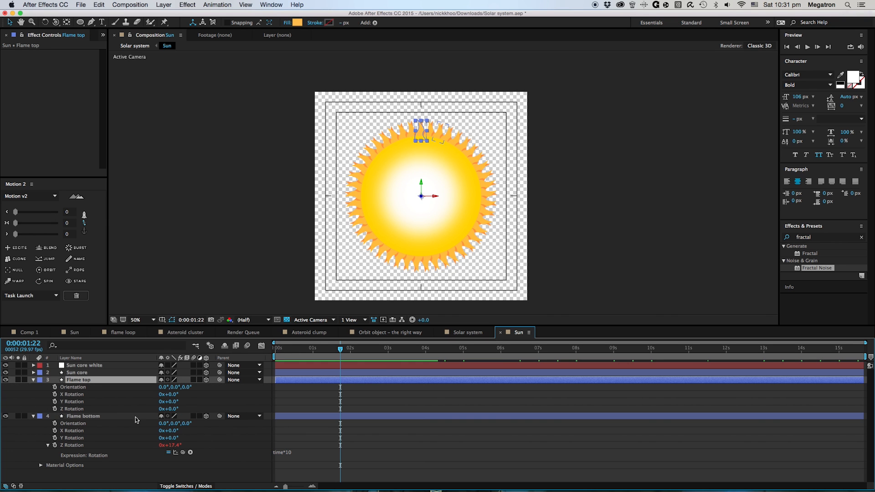
click(57, 409)
alt+click(55, 409)
text(time*-10)
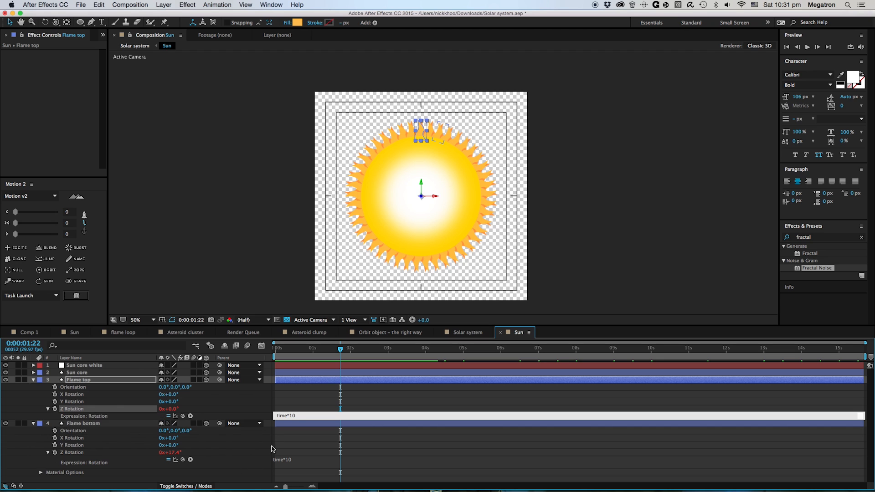
click(342, 455)
drag(286, 351, 273, 350)
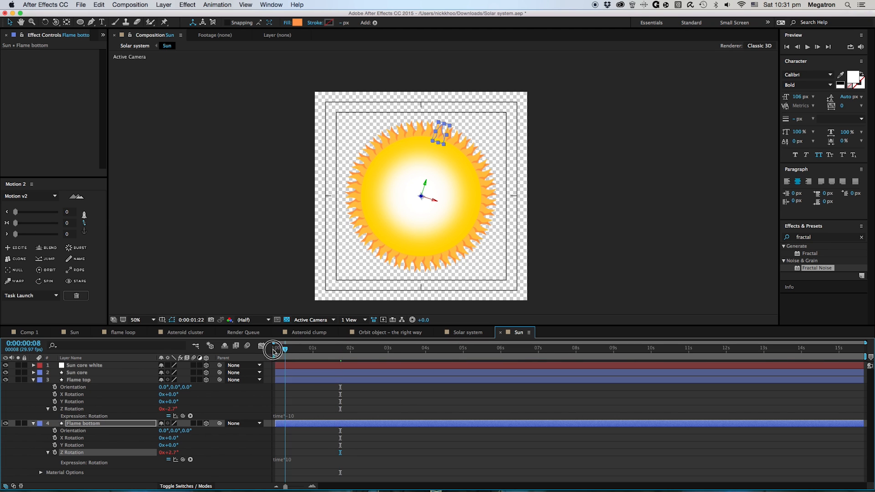
key(space)
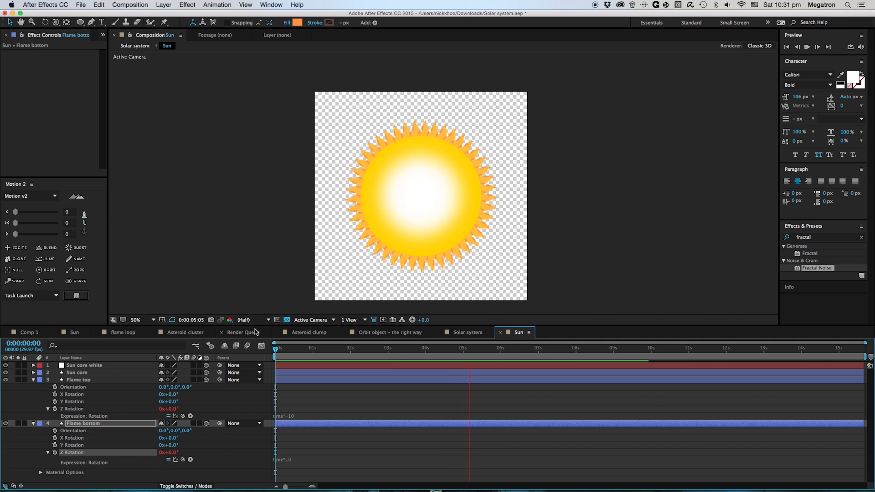
key(space)
- Collapse the revealed properties of the Flame top and Flame bottom layers
key(period)
key(period)
drag(452, 196, 306, 328)
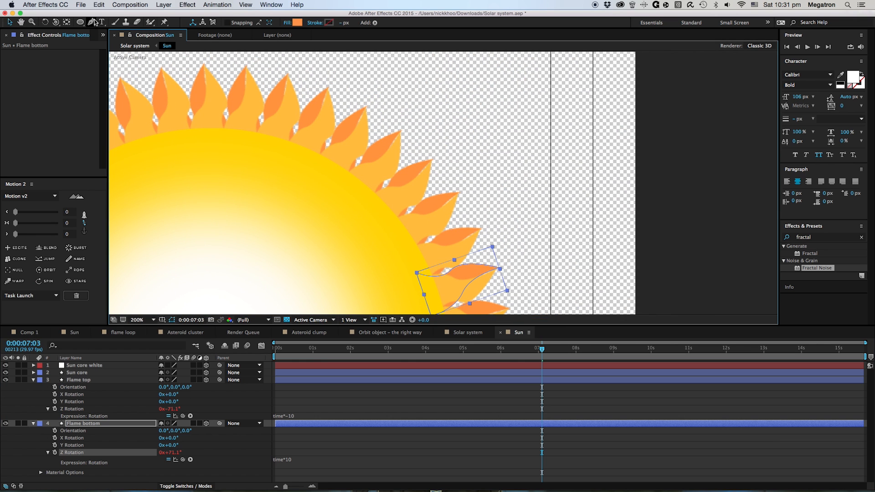
click(33, 380)
click(34, 387)
drag(450, 131, 410, 211)
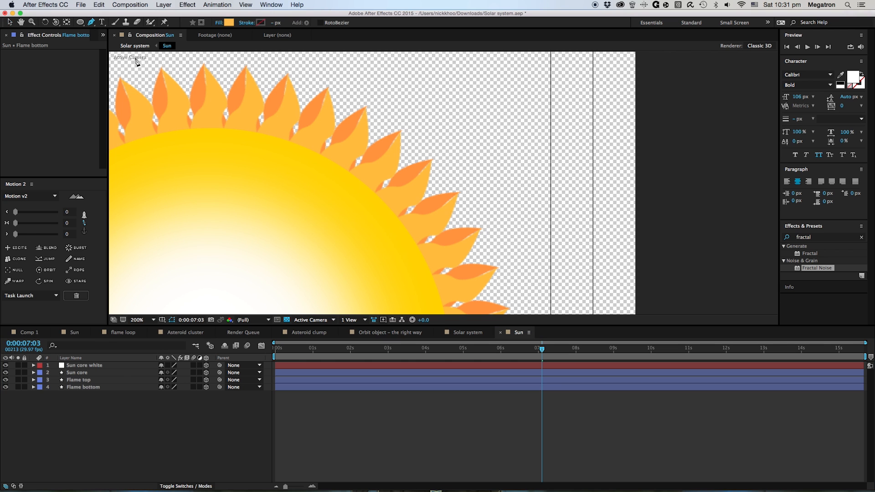
- Draw a closed, wavy flame wisp with the Pen tool just above the sun's topmost flame
key(space)
drag(485, 166, 312, 279)
key(g)
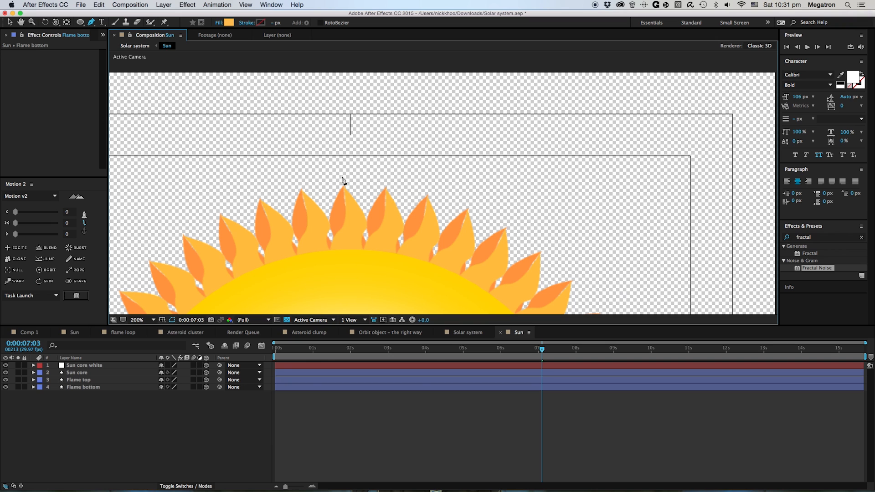
click(339, 172)
drag(344, 134, 336, 120)
drag(350, 86, 358, 84)
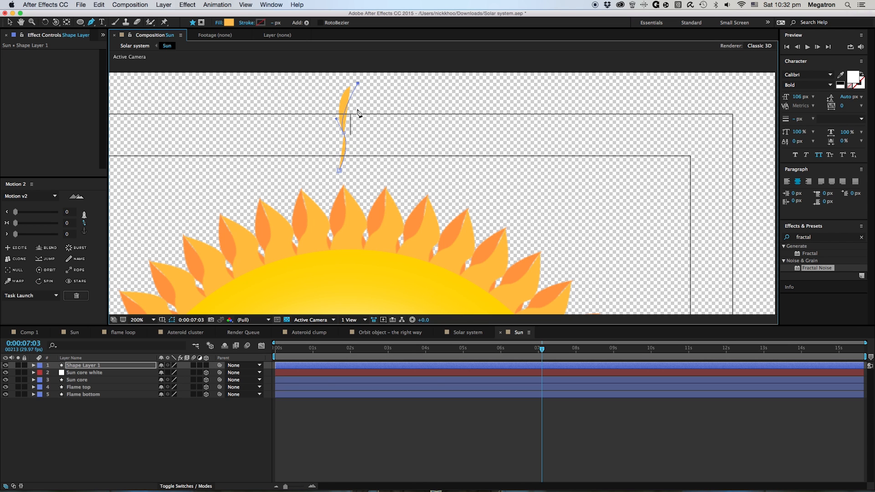
mouse_move(358, 132)
mouse_down()
mouse_move(345, 132)
mouse_move(332, 106)
mouse_move(363, 126)
mouse_up()
click(339, 171)
- Refine the wisp's outline by adjusting its right-hand curve point and raising its top tip slightly
key(v)
click(360, 131)
drag(358, 84, 360, 80)
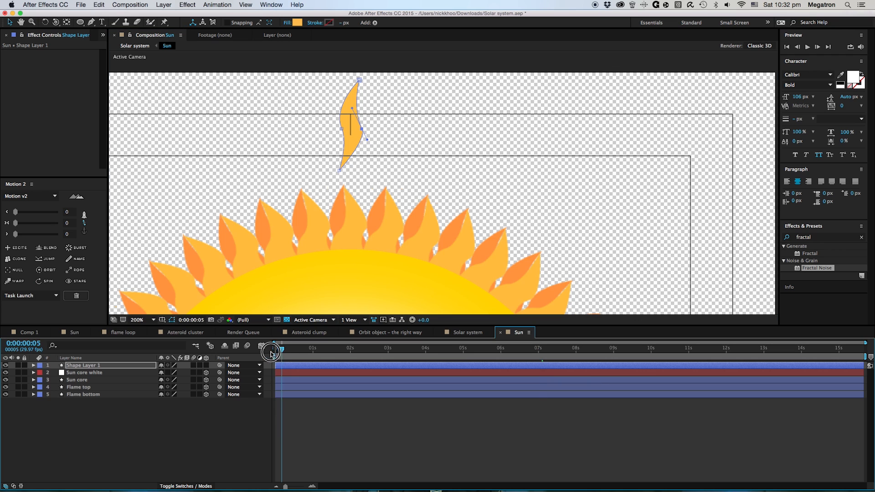
- Expand the wisp's Path 1 and set a Path keyframe at 0:00:00:03
key(Home)
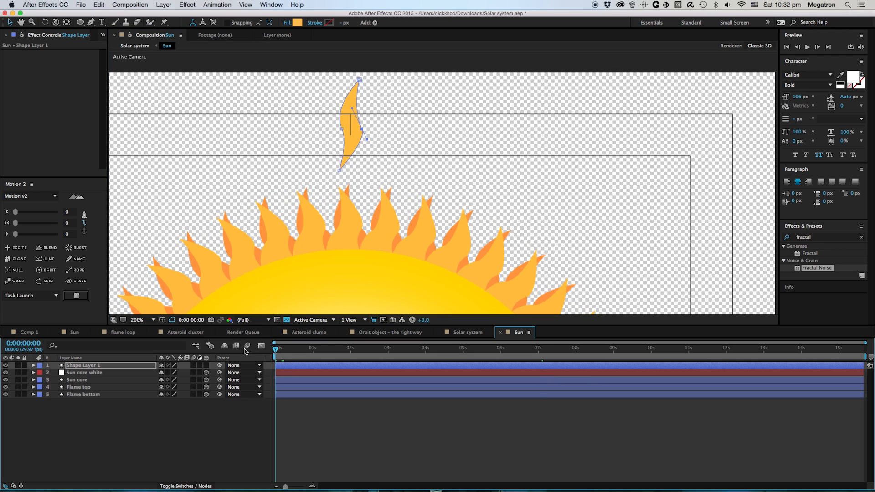
click(34, 365)
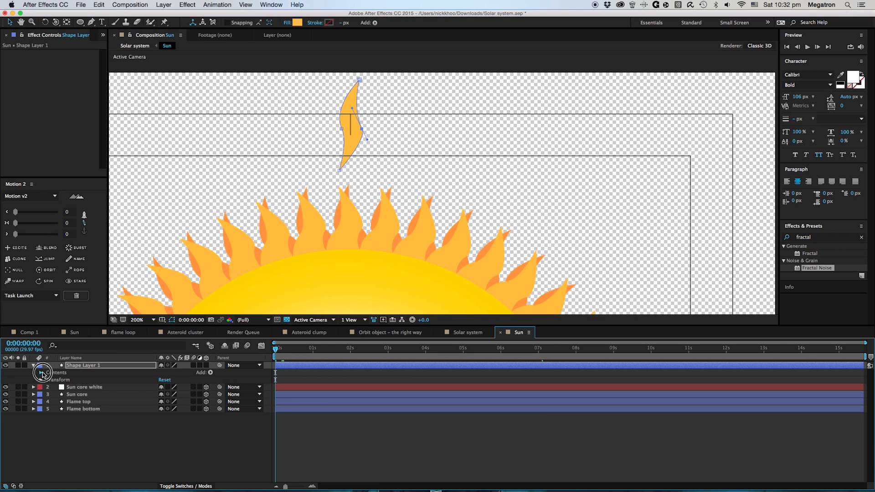
click(42, 372)
click(48, 380)
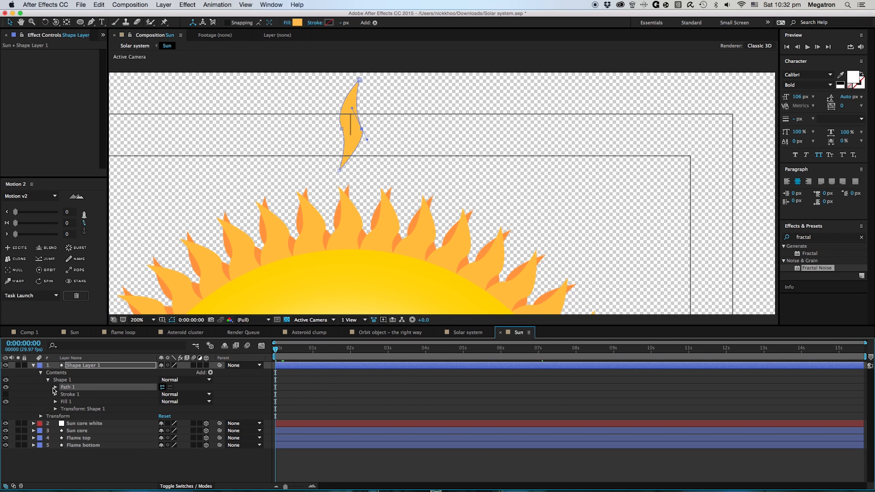
click(55, 387)
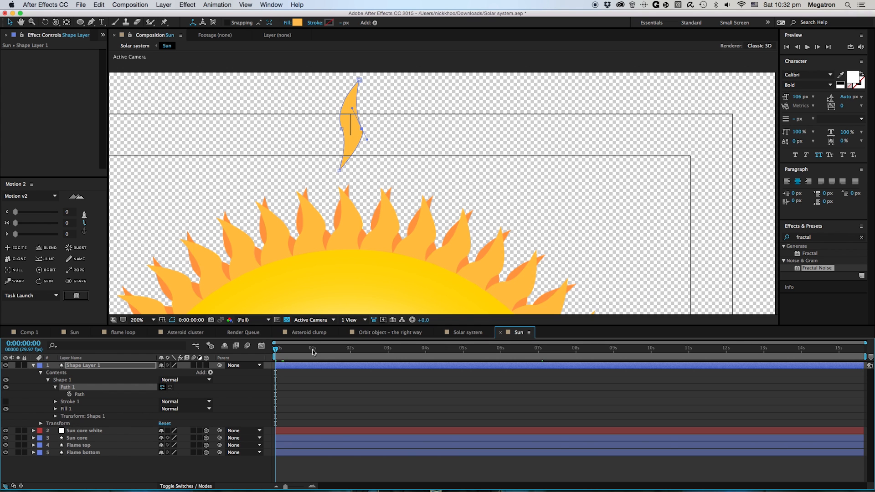
drag(279, 350, 283, 350)
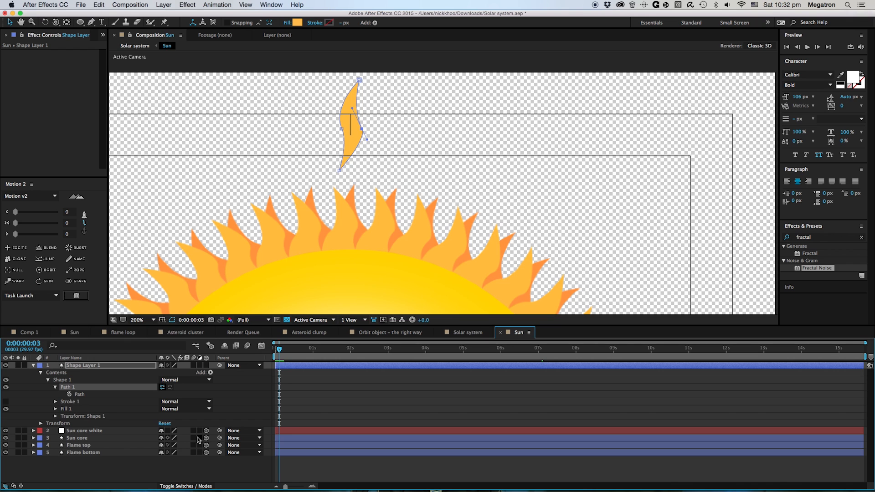
click(70, 394)
- At 0:00:00:00, reshape the wisp's path into a small, narrow wisp just above the topmost flame
drag(280, 351, 275, 352)
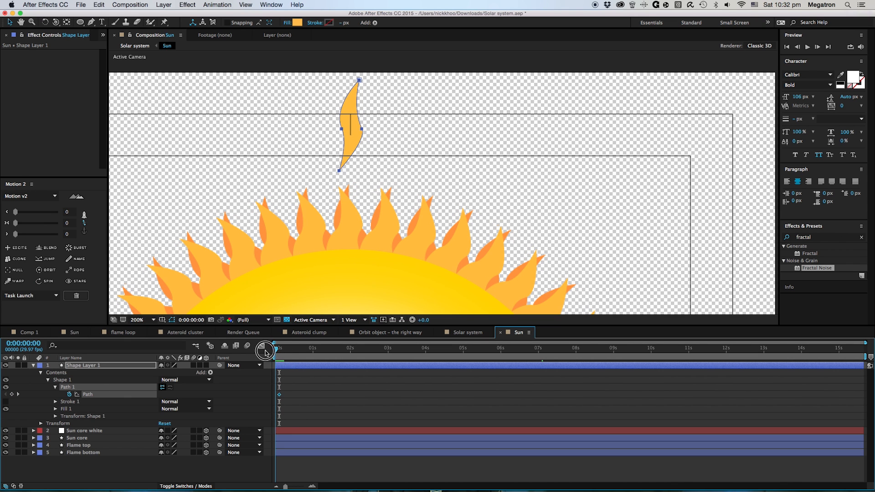
click(339, 171)
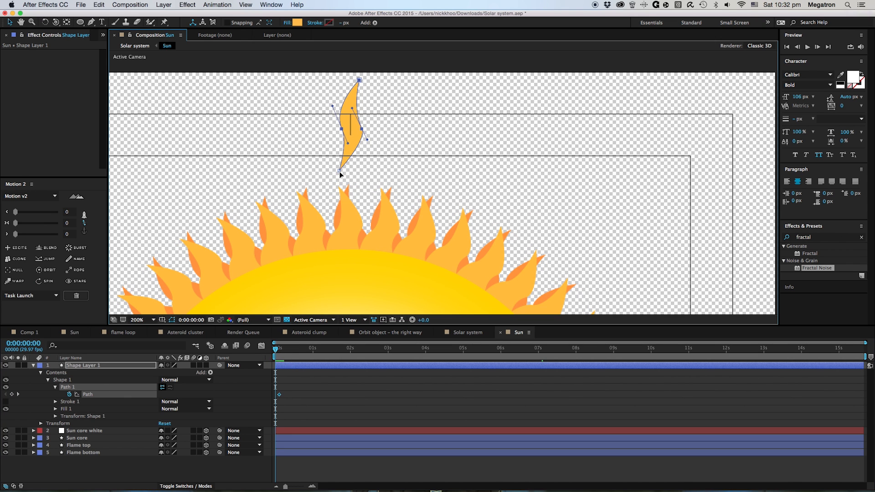
click(340, 172)
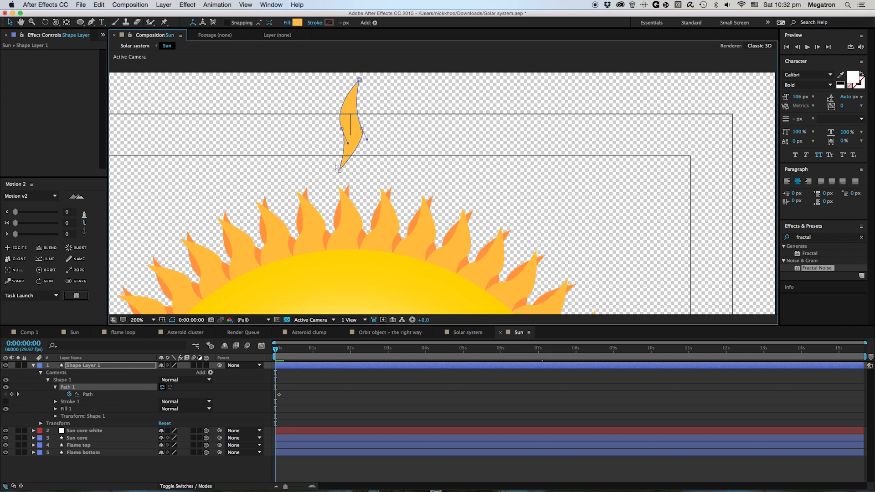
drag(339, 171, 322, 196)
drag(342, 128, 349, 151)
drag(360, 81, 336, 158)
drag(322, 197, 342, 178)
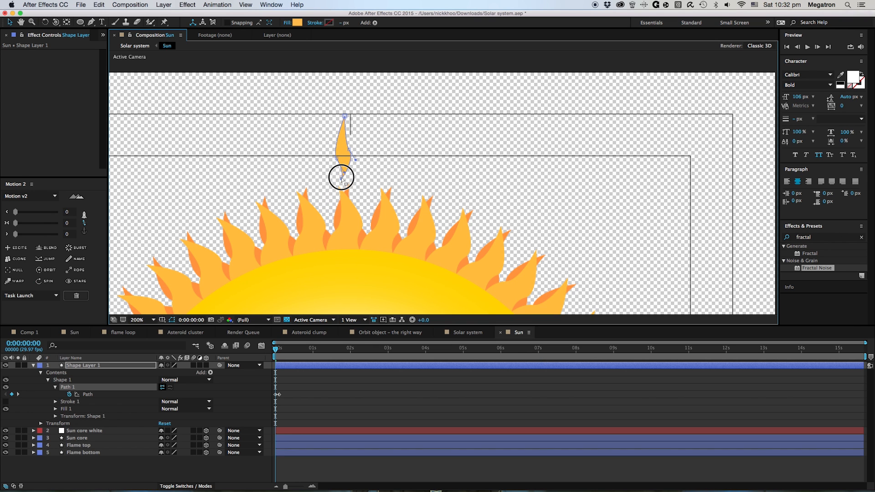
drag(345, 118, 344, 155)
click(292, 372)
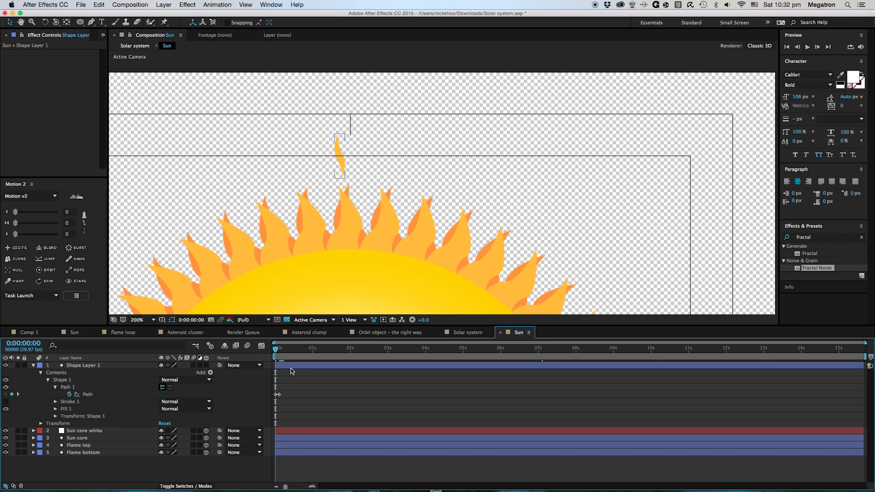
- Step through the first four frames to check how the wisp's path animates
key(Page_Down)
key(Page_Down)
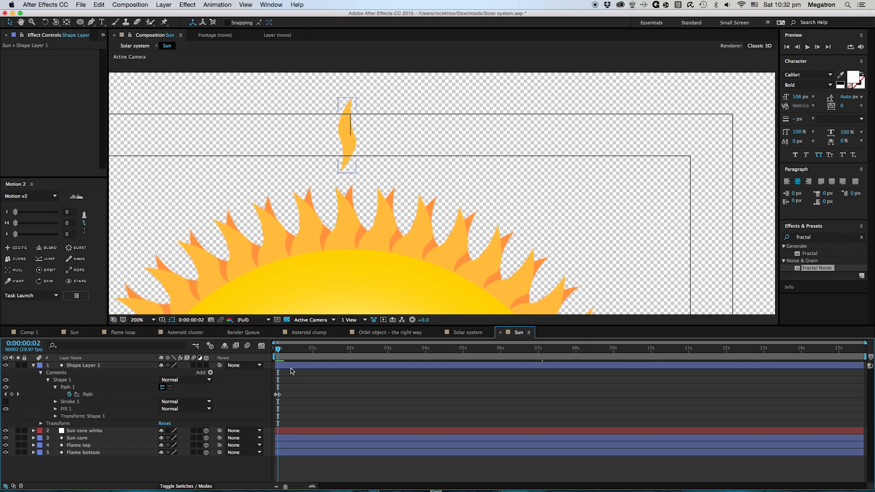
key(Page_Down)
key(Page_Up)
key(Page_Up)
key(Page_Up)
key(Page_Down)
key(Page_Down)
key(Page_Down)
key(Page_Down)
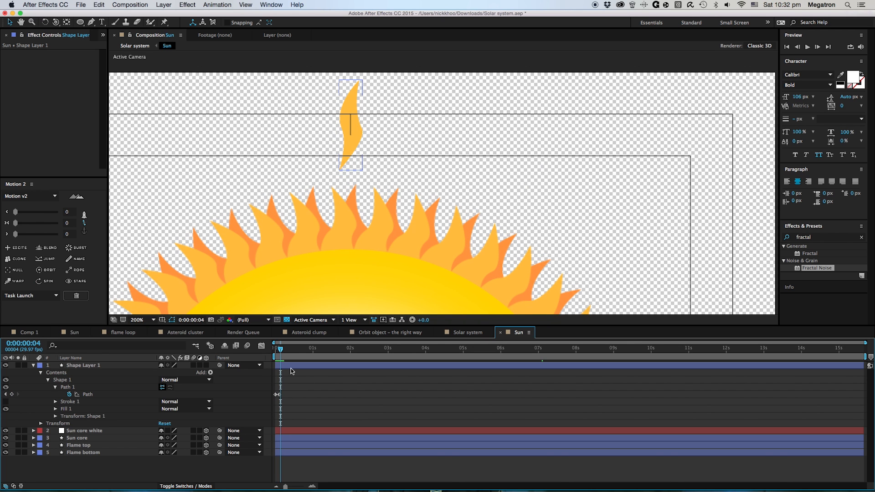
- At 0:00:00:06, reshape the wisp into a crescent with its top tip bent left and its lower tip raised
key(Page_Down)
key(Page_Down)
click(292, 366)
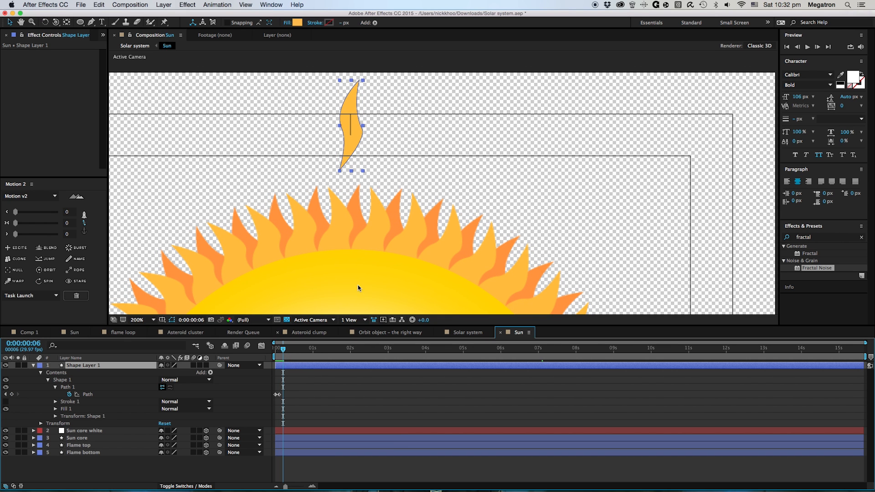
click(361, 130)
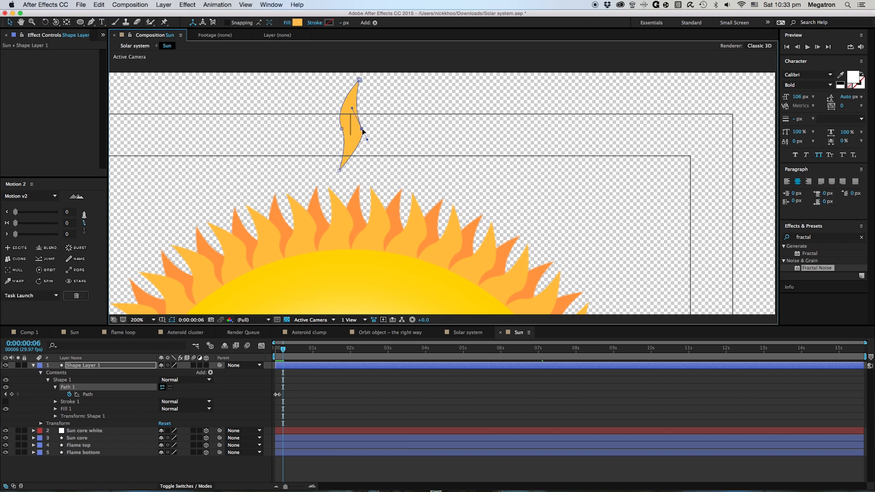
drag(360, 81, 332, 86)
drag(361, 129, 343, 105)
drag(340, 170, 347, 151)
drag(345, 117, 351, 118)
drag(332, 82, 336, 85)
click(308, 364)
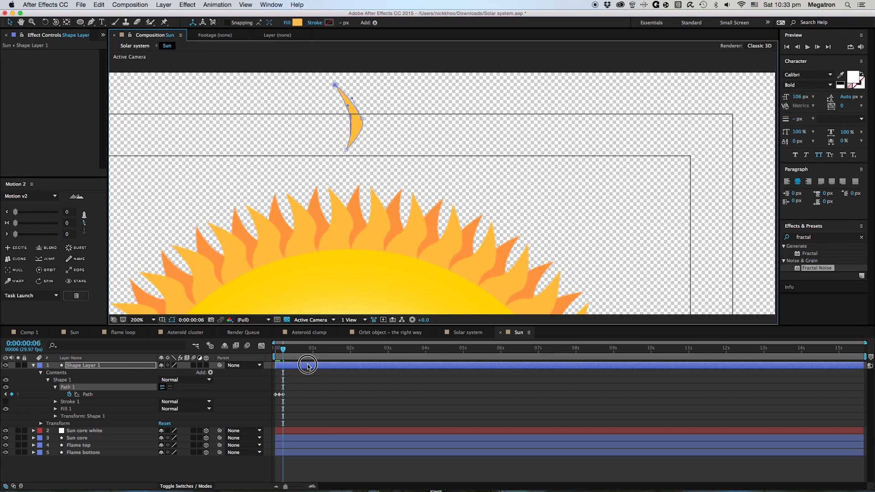
- At 0:00:00:09, reshape the wisp into a short, thin sliver leaning right, with its lower tip raised
mouse_move(282, 350)
mouse_down()
mouse_move(268, 353)
mouse_move(283, 356)
mouse_up()
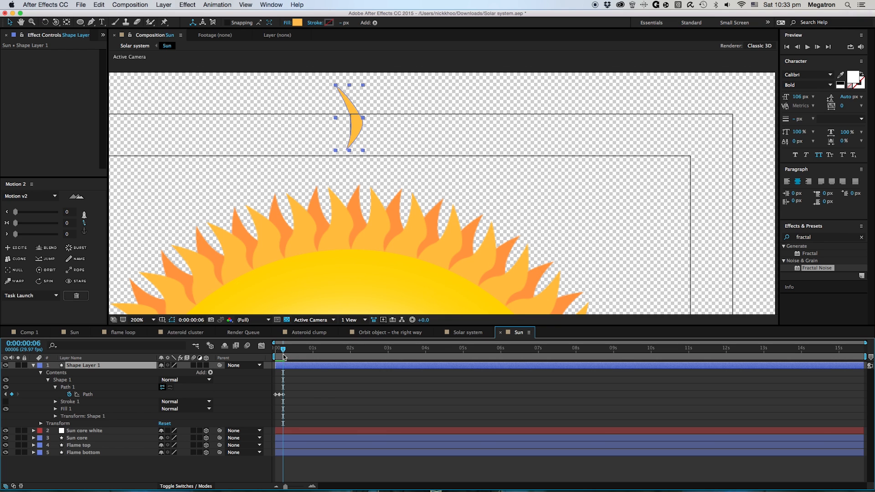
key(Page_Down)
key(Page_Down)
key(Page_Down)
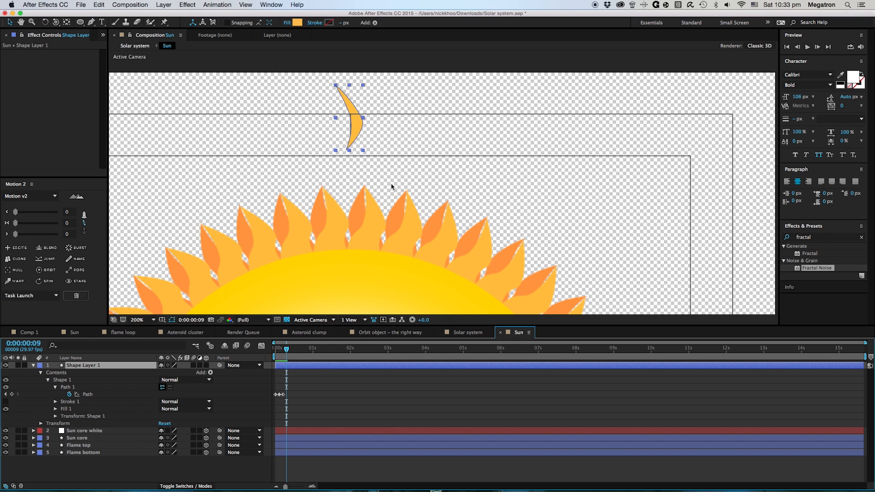
click(342, 90)
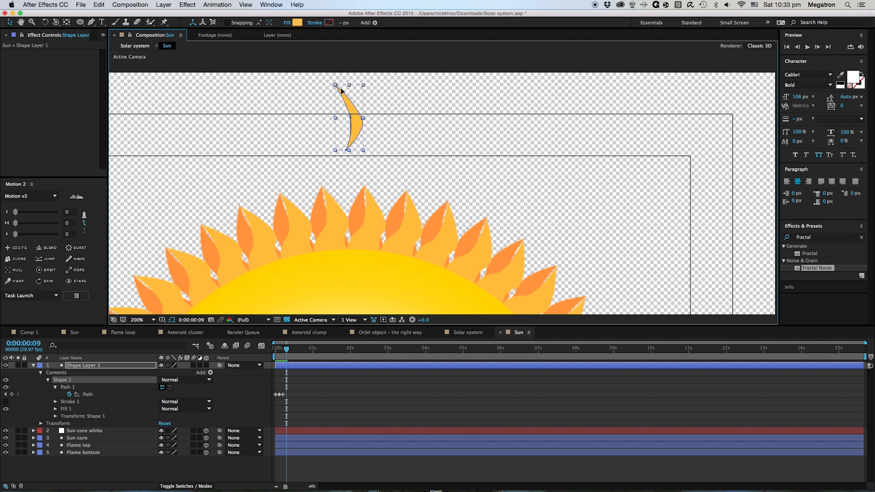
click(357, 126)
drag(335, 86, 371, 83)
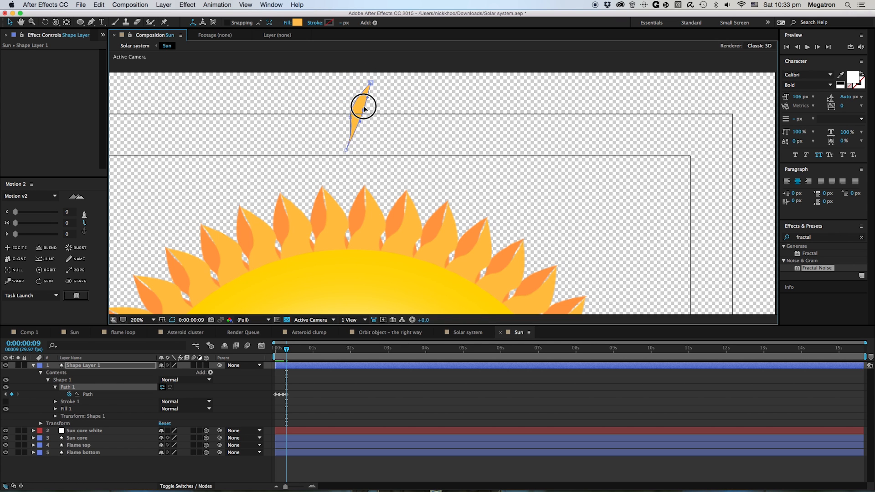
drag(349, 119, 357, 94)
drag(346, 150, 351, 124)
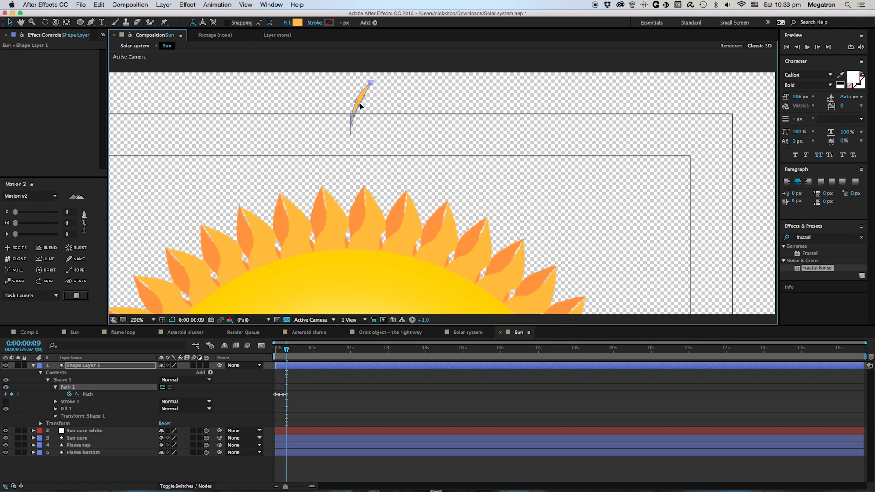
- Trim the end of the wisp's layer to 0:00:00:09 and preview the animation from the start
click(295, 366)
key(alt+])
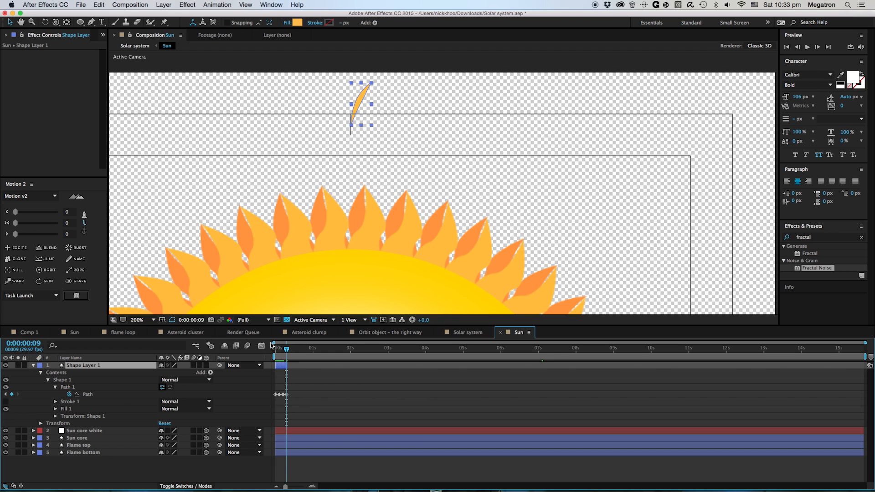
drag(281, 349, 210, 360)
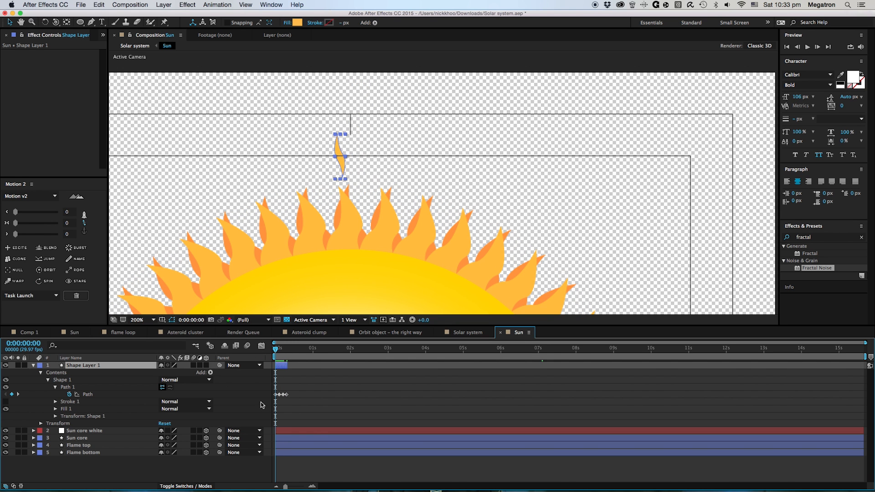
key(space)
key(space)
- Narrow the wisp's middle at the 0:00:00:03 keyframe by moving its side curve points inward, and preview it
drag(286, 348, 278, 350)
double_click(344, 130)
drag(339, 126, 358, 127)
key(super+z)
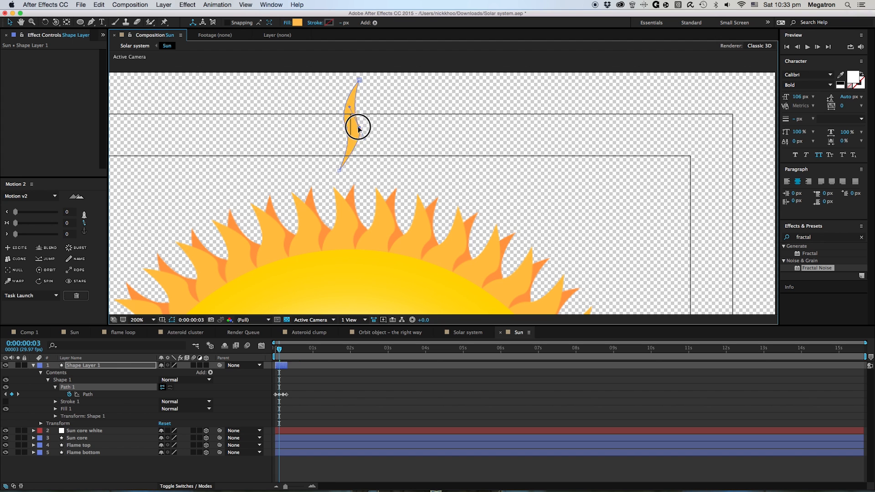
key(space)
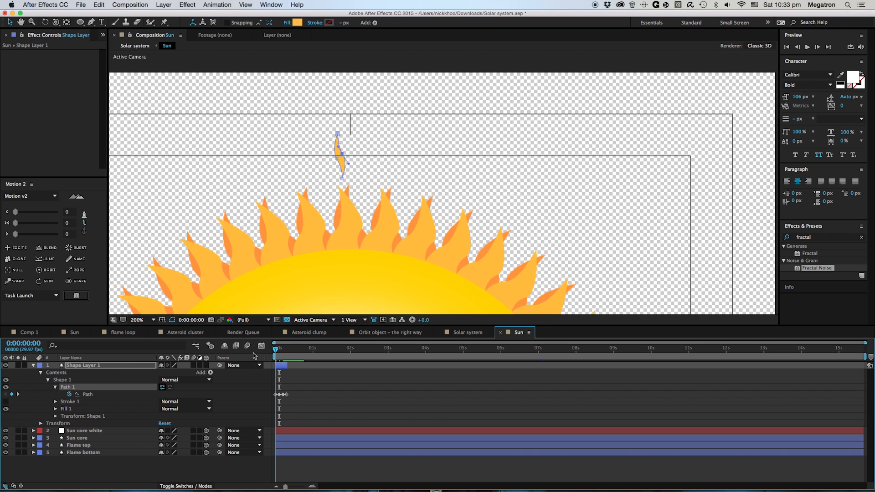
- Refine the crescent wisp at its third Path keyframe by adjusting its curve points and lower tip, and preview it
click(275, 352)
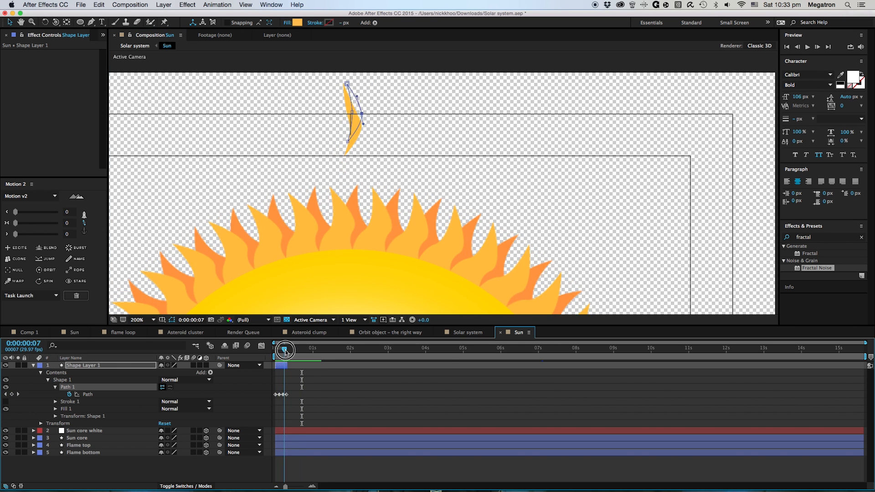
drag(337, 84, 356, 120)
click(361, 105)
drag(346, 149, 352, 147)
key(space)
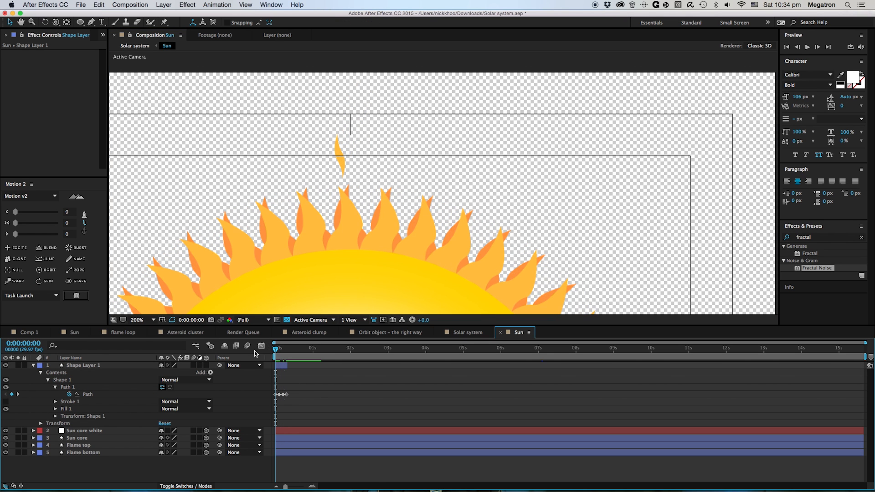
key(space)
- At 0:00:00:00, shift the whole wisp path slightly up and to the right, and preview the animation
mouse_move(285, 351)
mouse_down()
mouse_move(269, 351)
mouse_move(279, 355)
mouse_up()
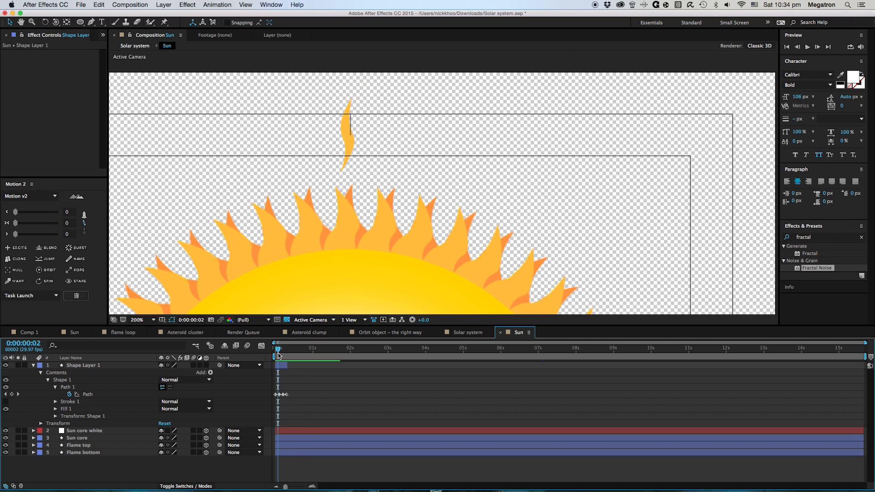
key(=)
key(=)
drag(313, 390, 321, 390)
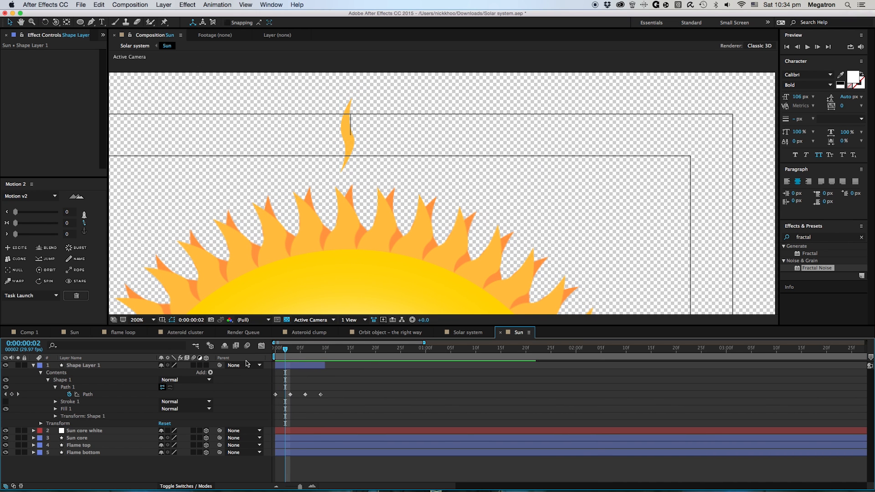
drag(283, 349, 275, 348)
click(276, 395)
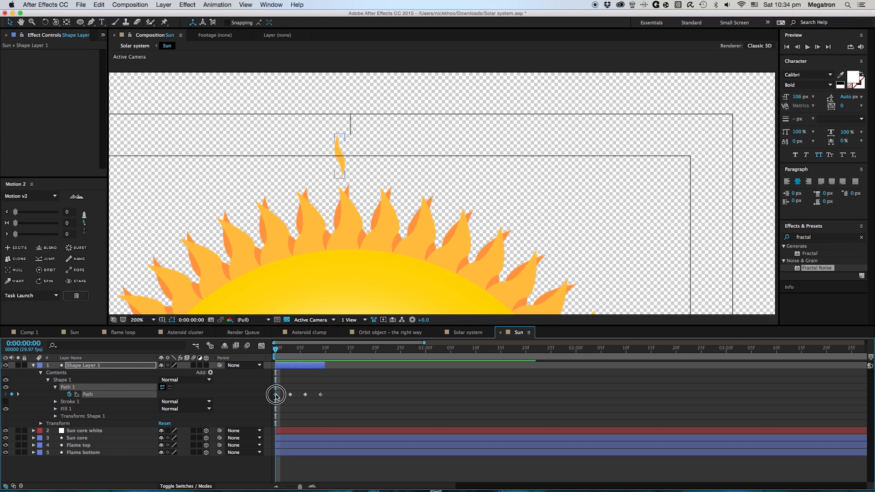
drag(343, 156, 357, 148)
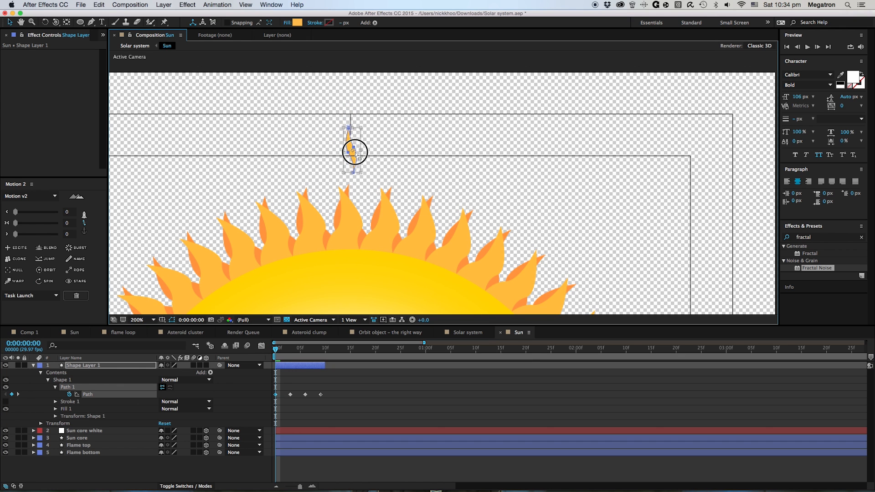
drag(276, 351, 250, 362)
click(385, 398)
key(space)
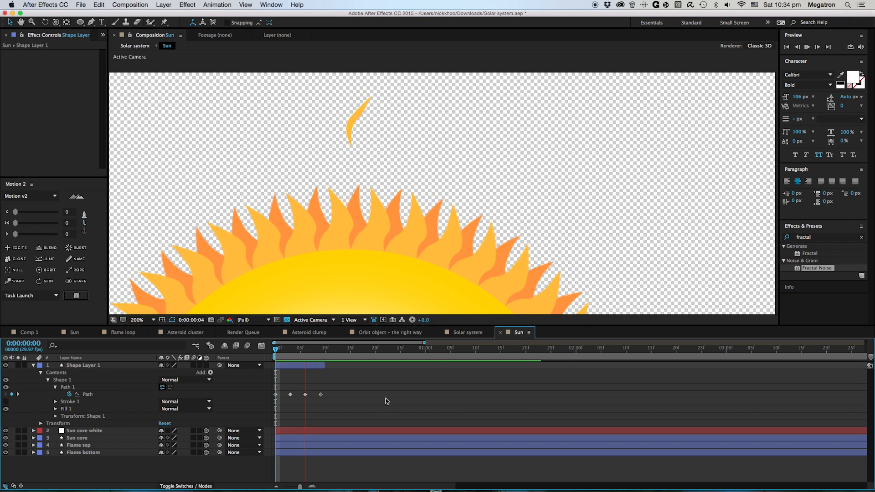
- Extend the end of the wisp's layer to about 0:00:00:20 and preview it with the whole sun
drag(300, 348, 262, 360)
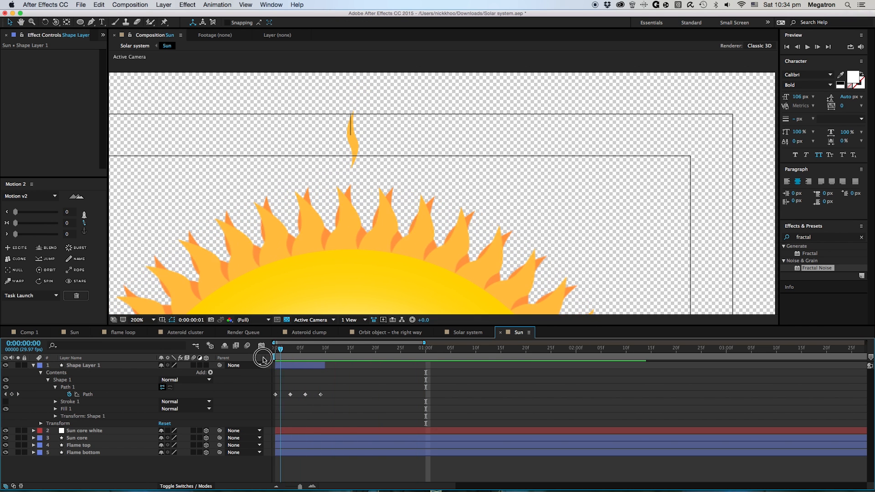
scroll(361, 188, down, 1)
click(319, 366)
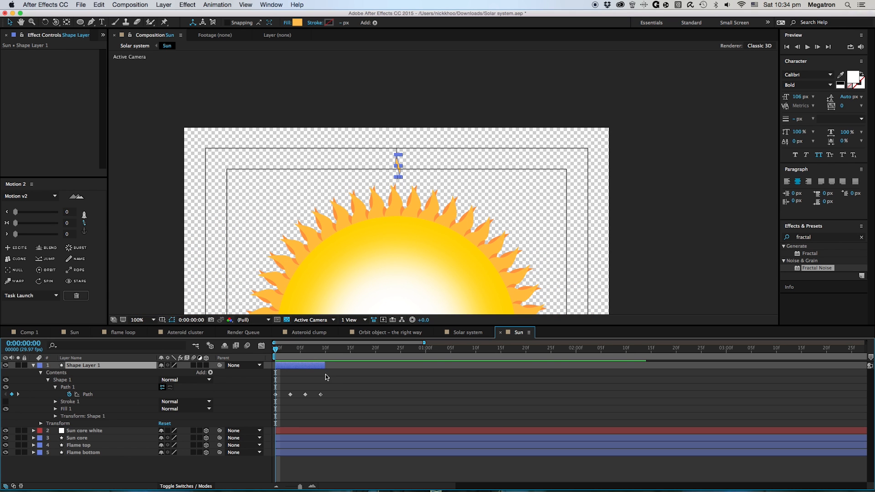
drag(328, 367, 376, 368)
click(311, 350)
key(space)
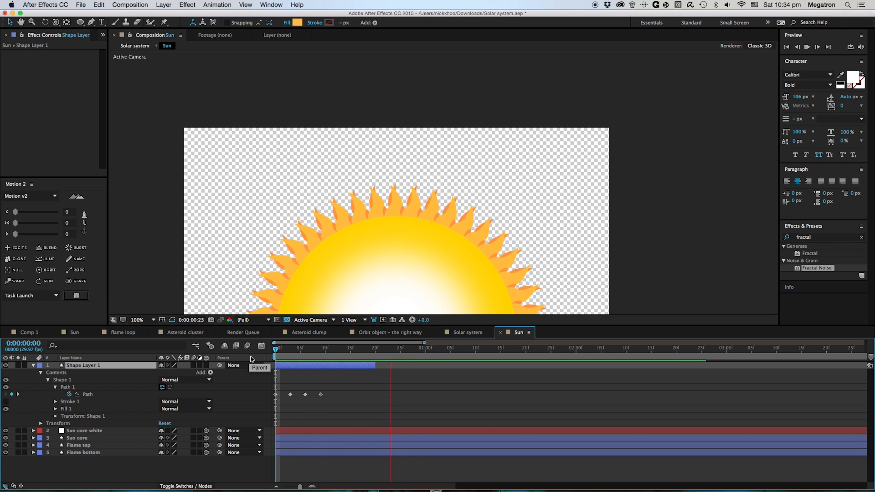
- Trim the end of the wisp's layer to 0:00:00:10 and preview the shortened layer
click(319, 353)
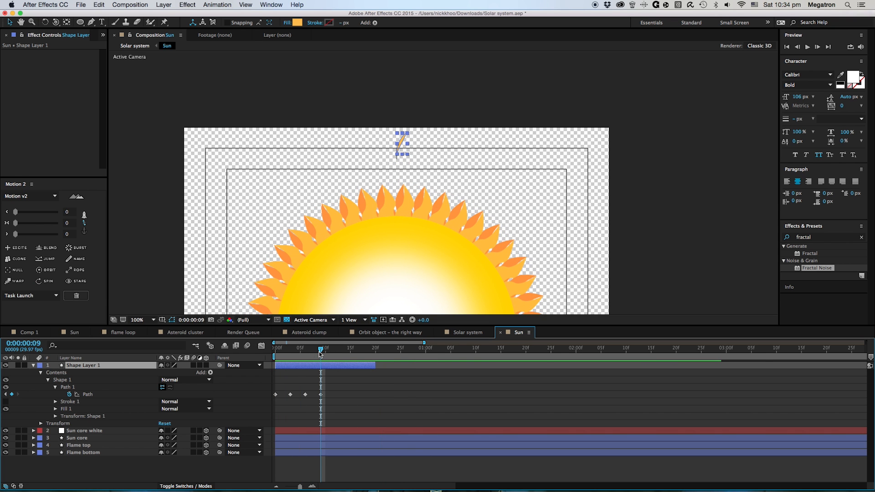
key(alt+])
key(Page_Down)
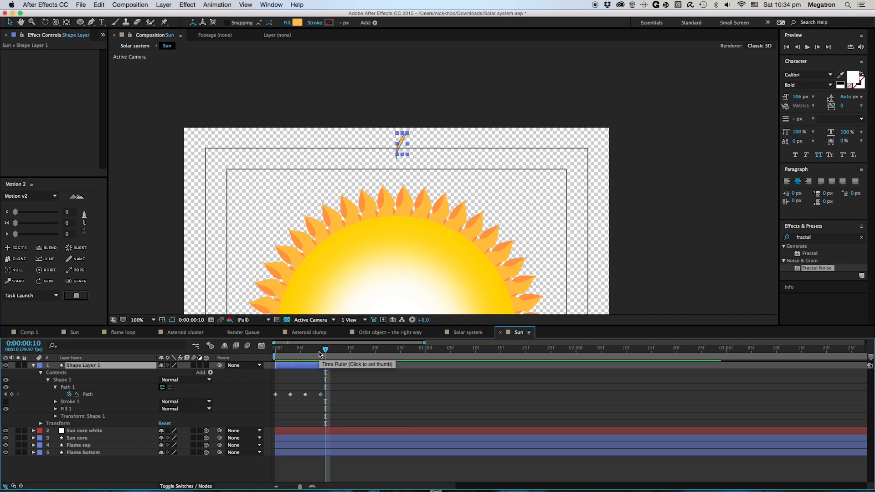
key(alt+])
key(space)
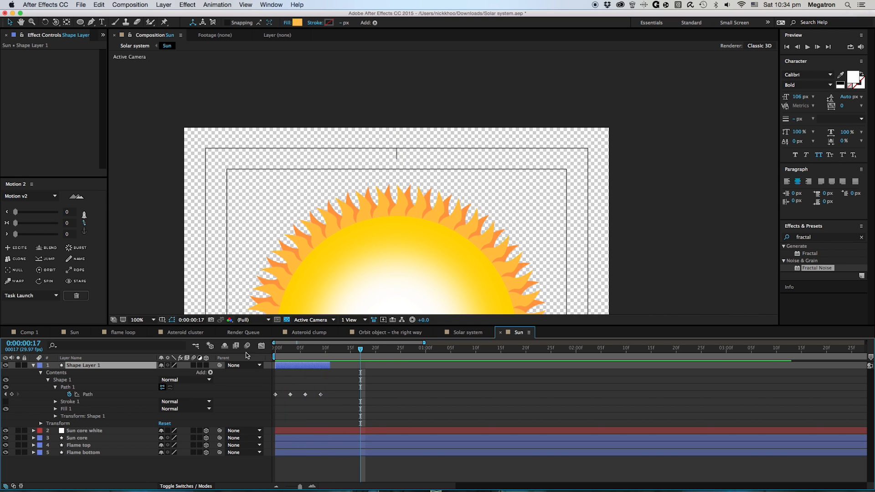
drag(277, 352, 356, 364)
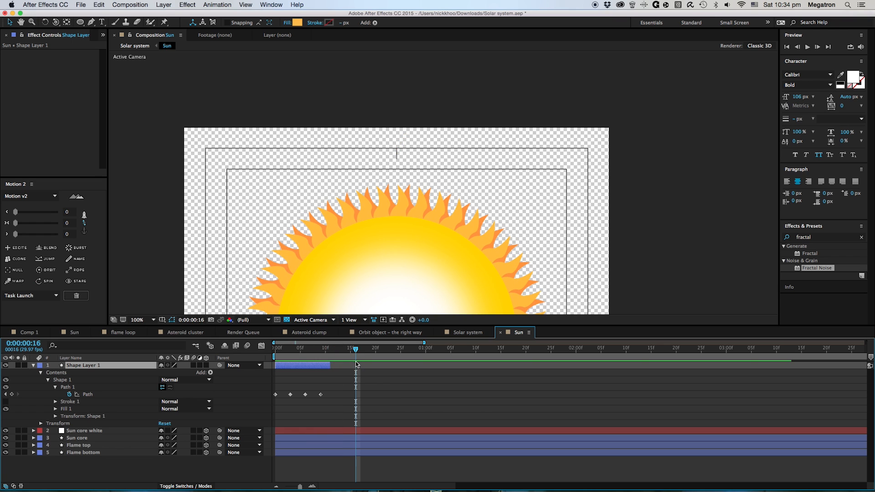
- Rename Shape Layer 1 as flame
key(Return)
text(flame)
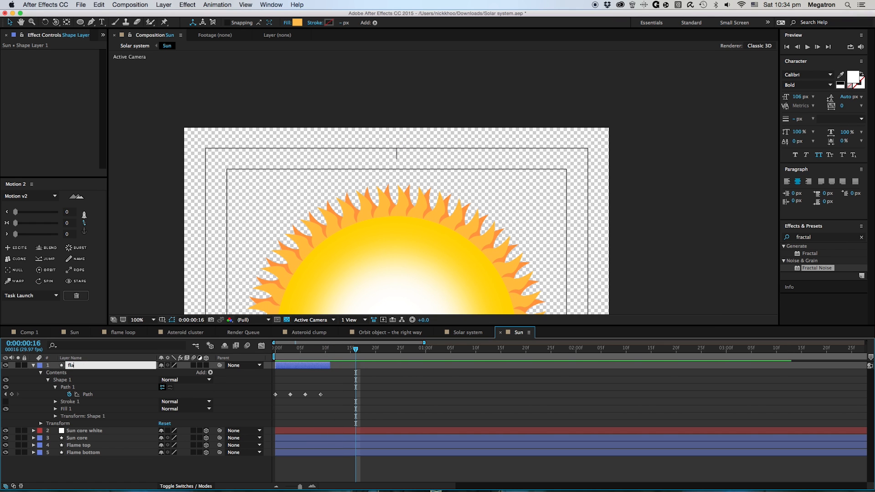
key(Return)
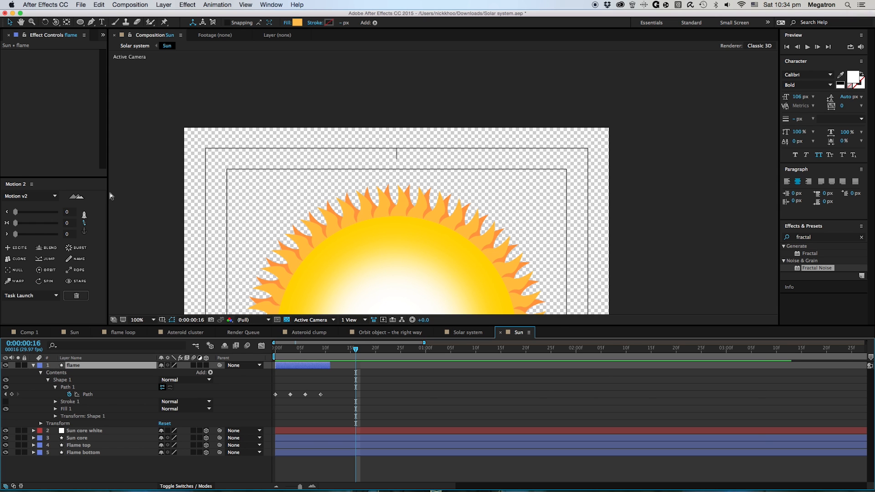
key(super+shift+c)
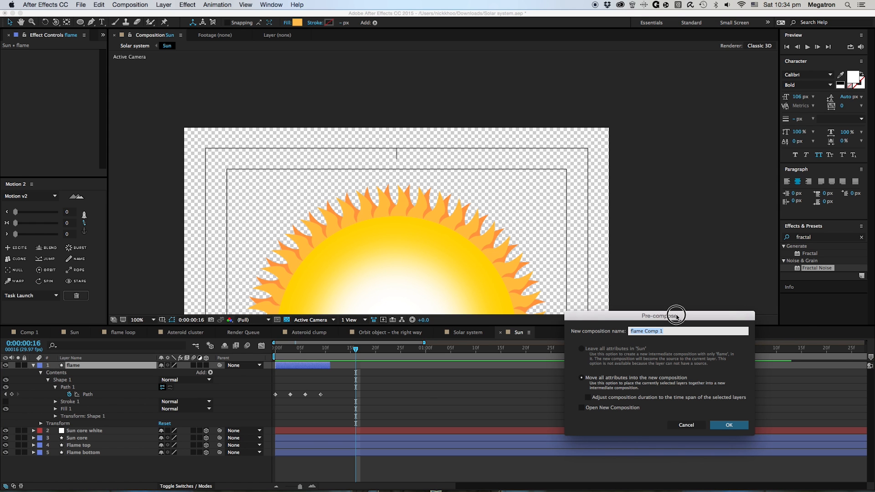
drag(677, 316, 404, 107)
click(415, 216)
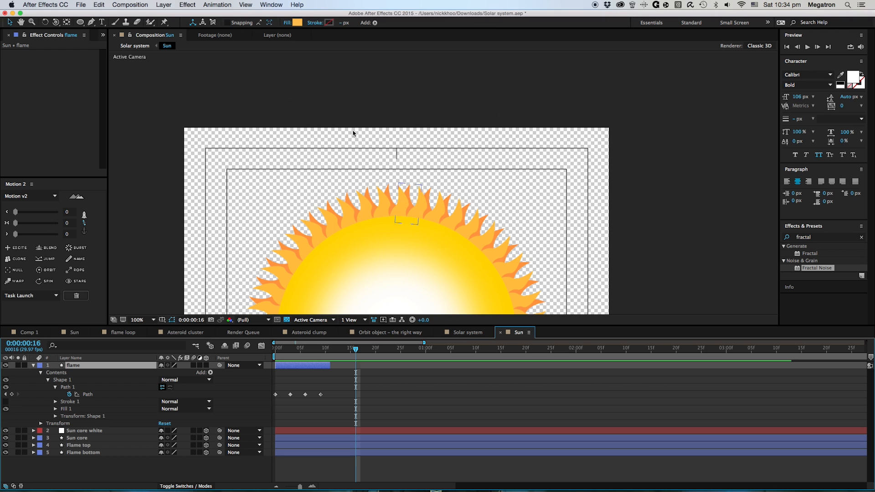
- Pre-compose the flame layer into a new composition named Flame burst, moving all attributes into it
click(144, 5)
mouse_move(165, 5)
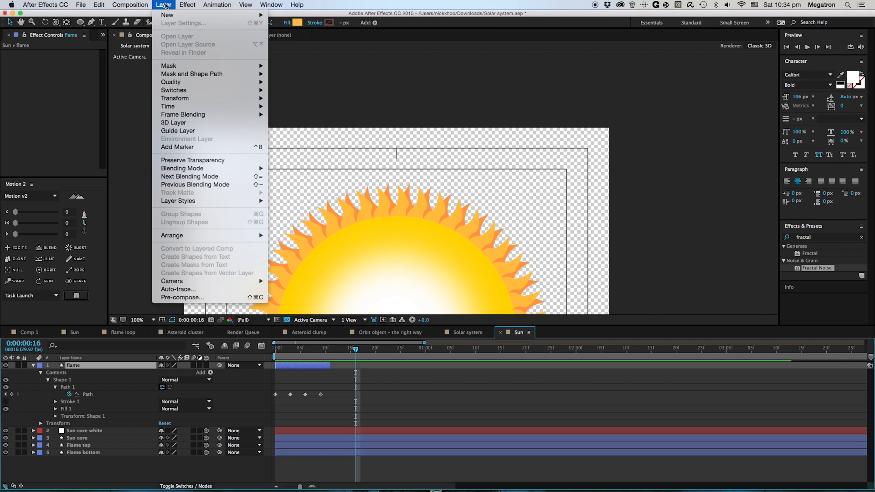
click(205, 298)
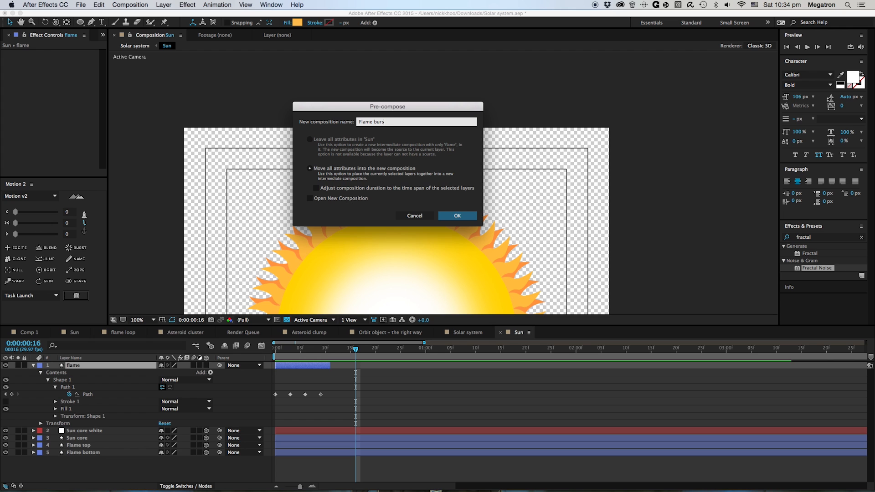
key(Return)
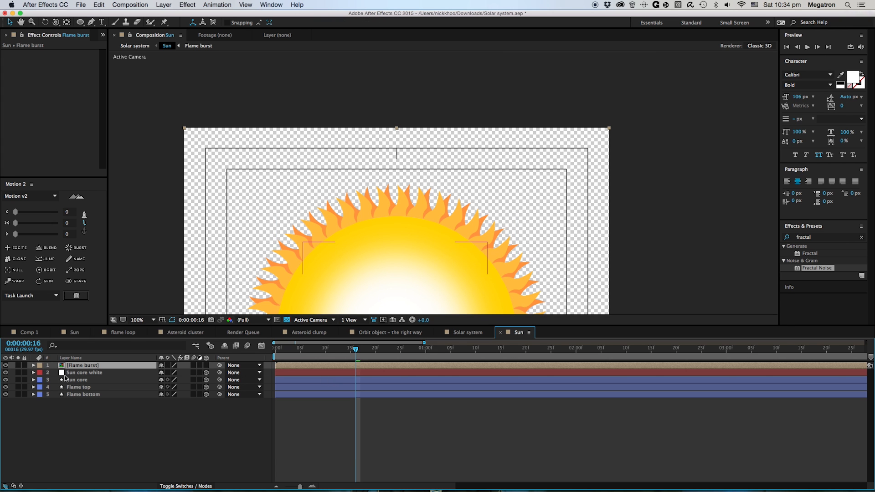
- In the Flame burst composition, end the work area at 0:00:00:18, trim the composition to it, and return to the Sun composition
double_click(76, 366)
mouse_move(285, 354)
mouse_down()
mouse_move(268, 346)
mouse_move(281, 351)
mouse_up()
scroll(495, 146, up, 1)
drag(457, 92, 397, 232)
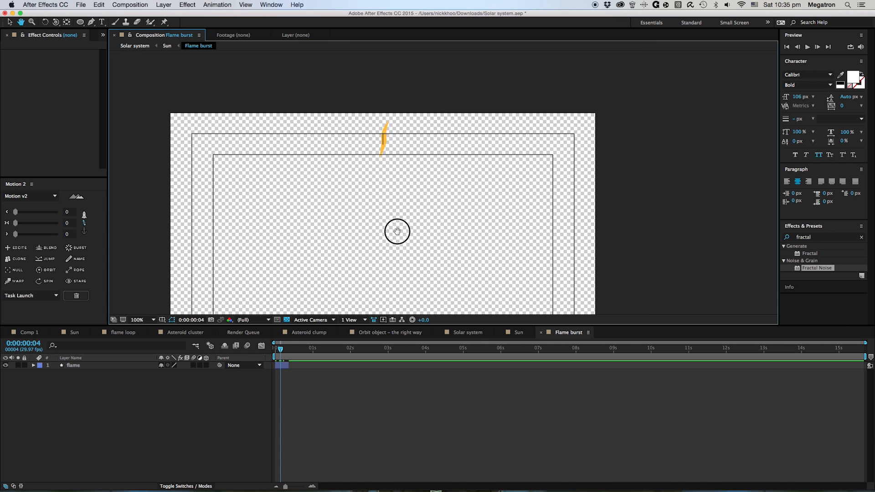
key(period)
drag(277, 350, 295, 356)
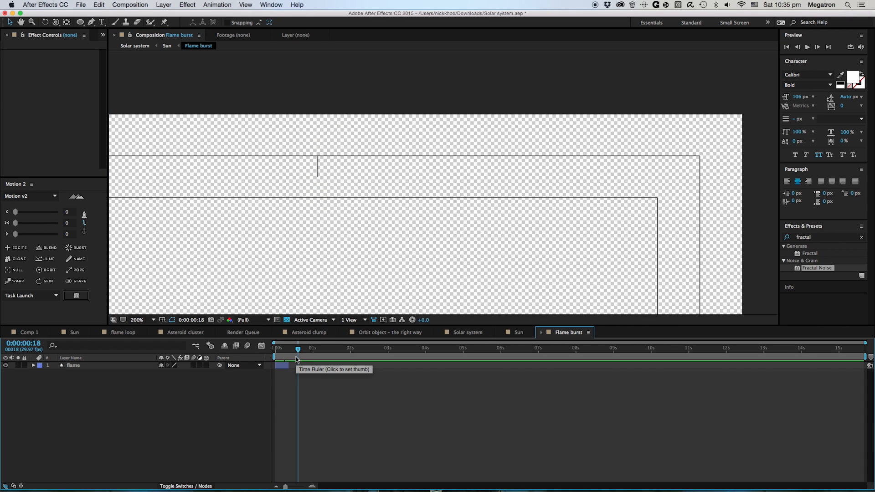
key(n)
right_click(293, 357)
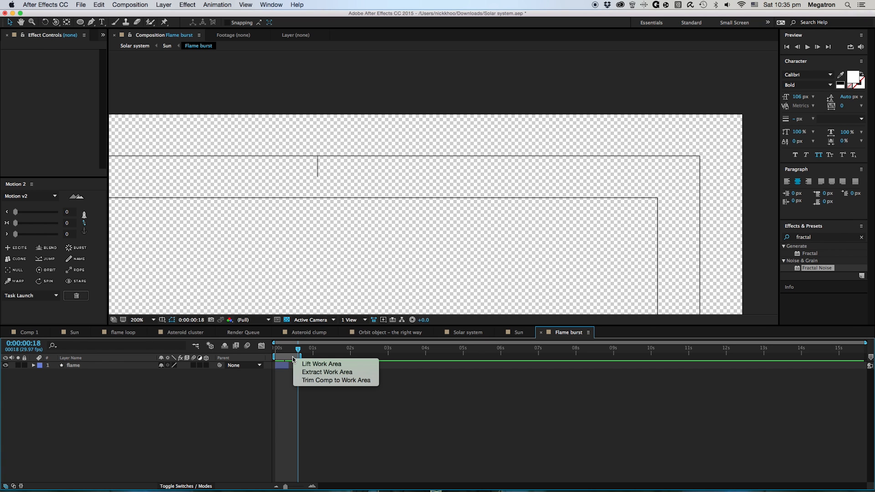
click(310, 381)
click(168, 47)
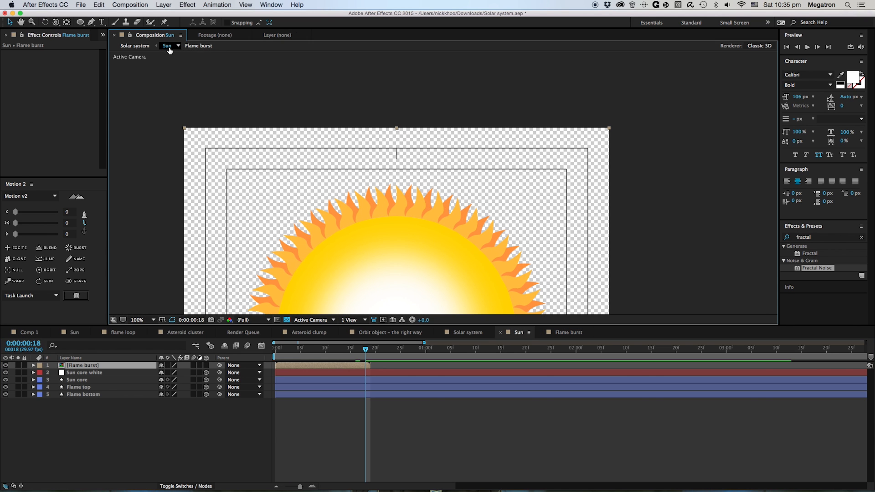
- Try looping the flame by placing duplicates of the Flame burst layer one after another in time, preview them, and delete the copies
click(251, 343)
drag(276, 355, 370, 357)
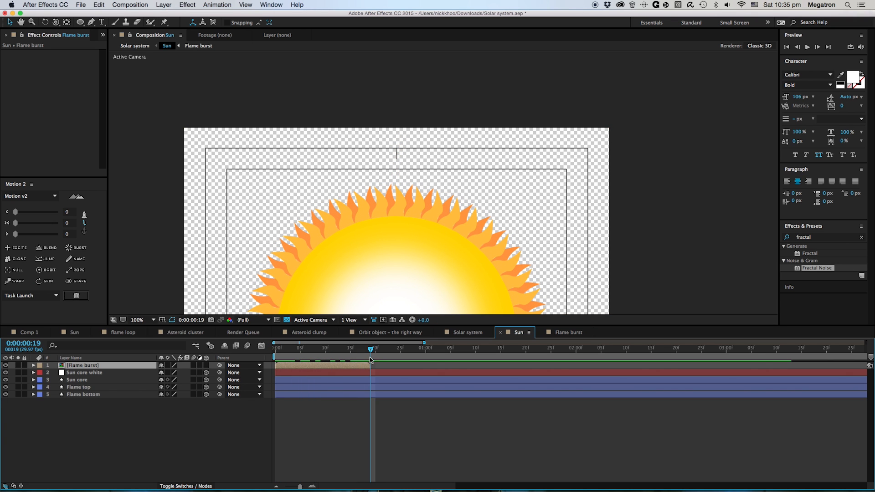
key(super+d)
key(super+z)
key(super+d)
drag(321, 368, 489, 373)
key(super+d)
drag(436, 354, 280, 368)
key(space)
key(space)
shift+click(444, 371)
key(Delete)
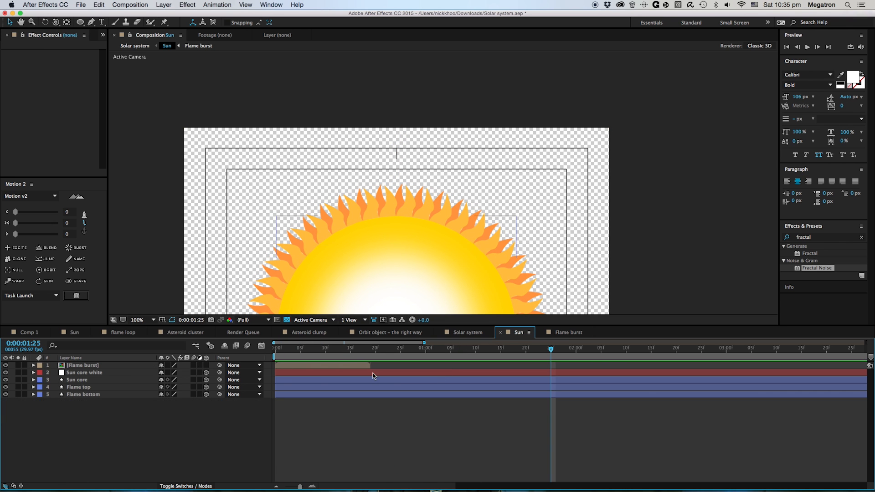
- Go to the start of the Sun composition and enable time remapping on the Flame burst layer
drag(297, 356, 242, 359)
click(287, 365)
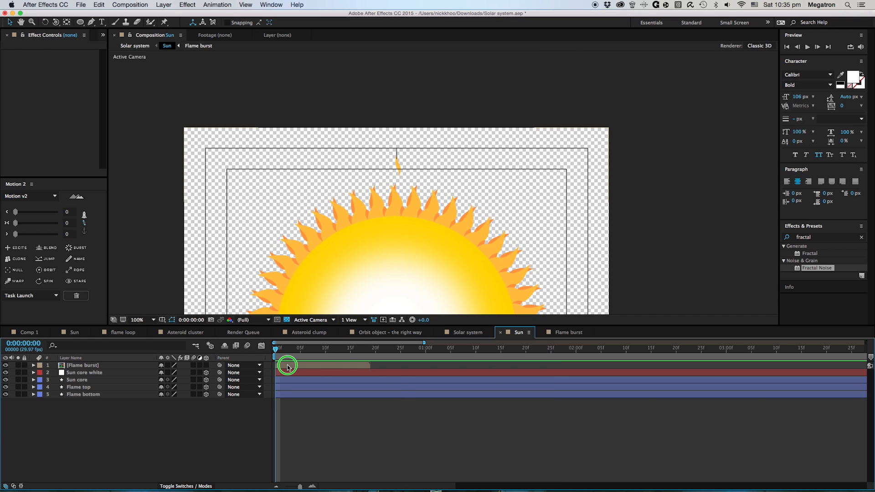
right_click(287, 365)
mouse_move(307, 230)
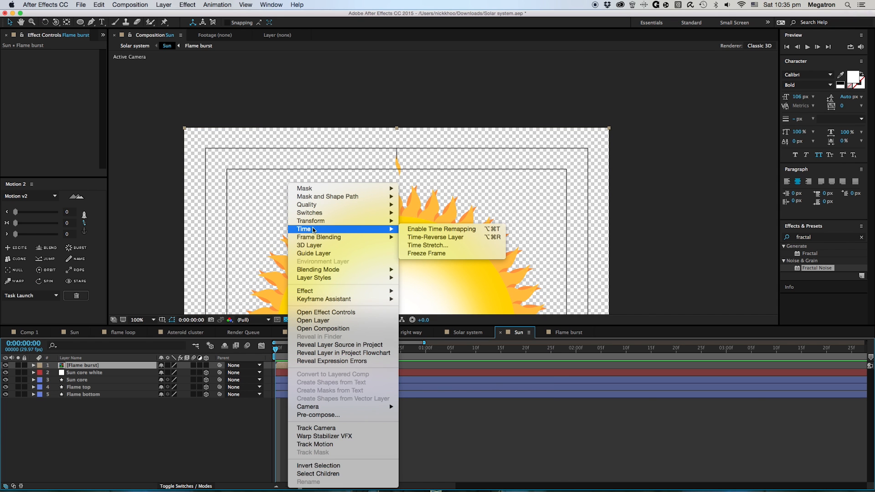
click(439, 230)
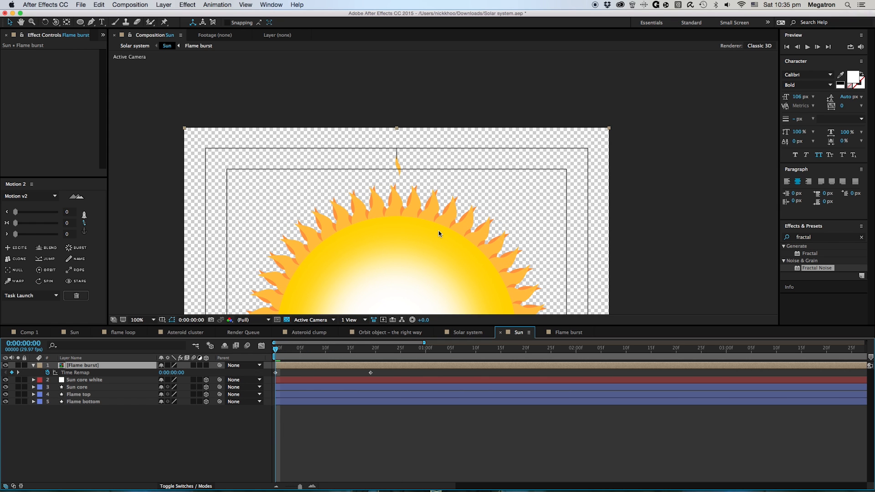
- Add a Time Remap keyframe at 0:00:00:18 on the Flame burst layer and delete the original end keyframe just beyond it
drag(360, 348, 370, 348)
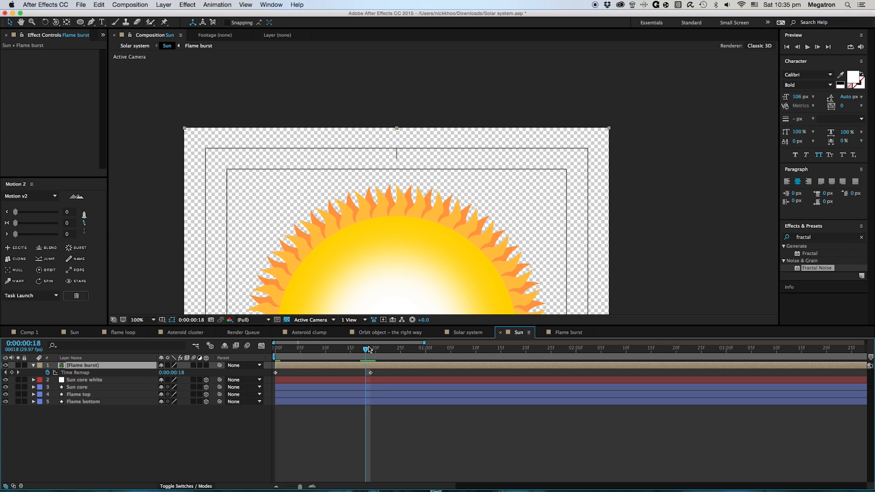
click(11, 373)
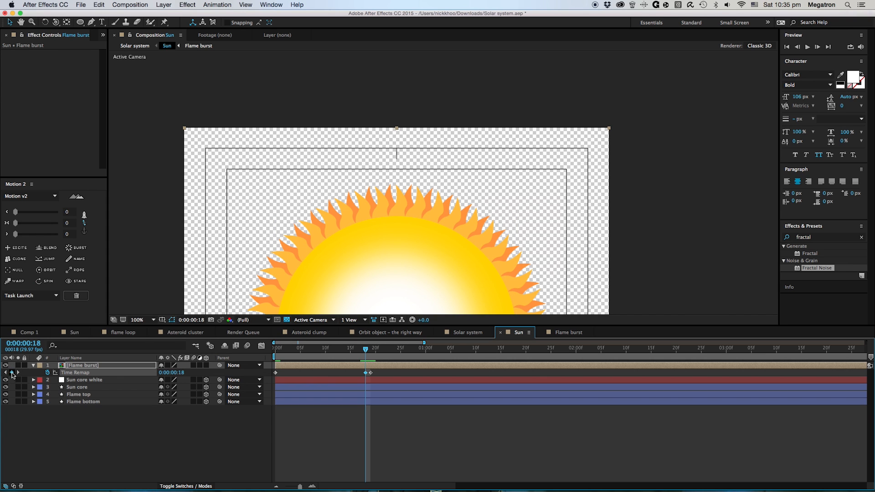
click(369, 373)
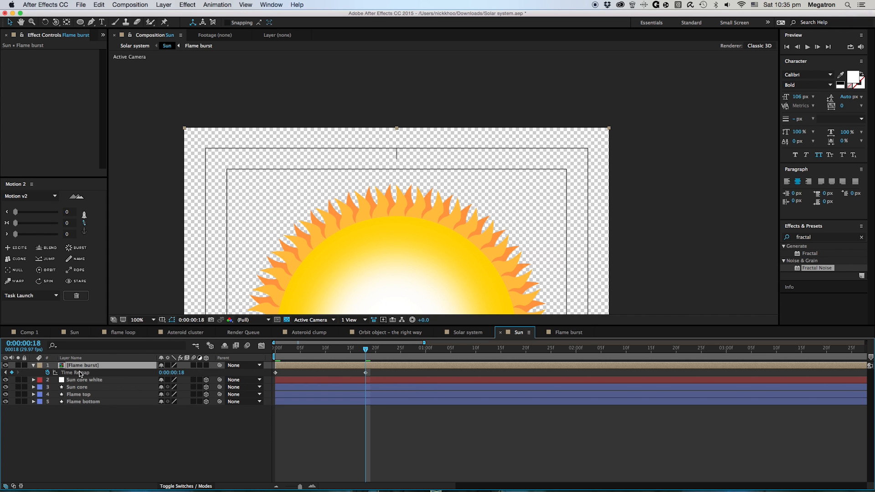
- Add the expression loop_out("cycle") to the Flame burst layer's Time Remap and preview the loop from the start
alt+click(47, 373)
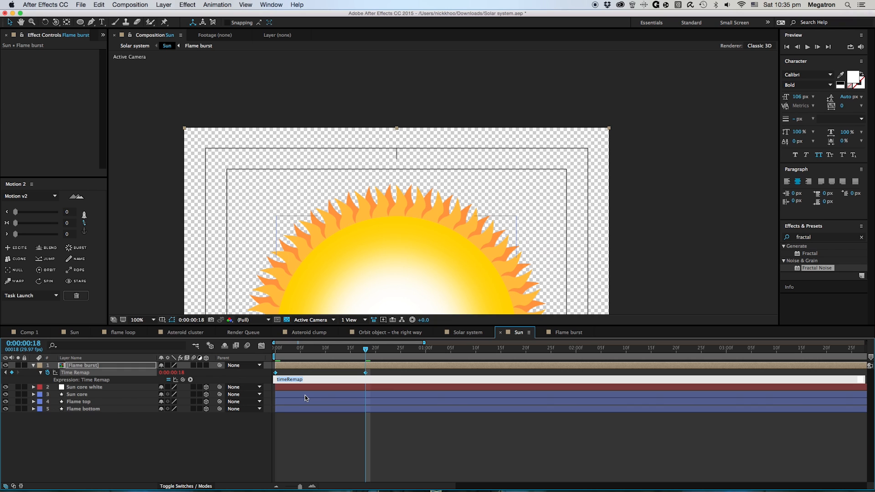
text(loop_out("cycle)
click(355, 446)
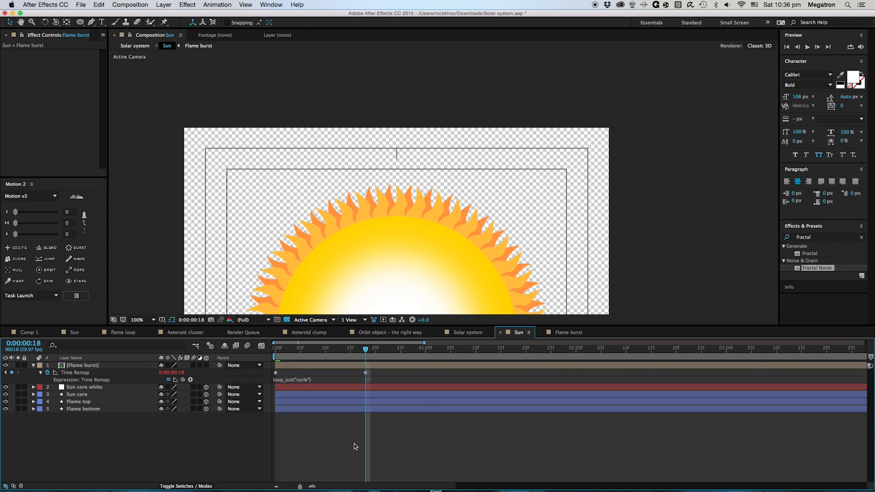
drag(302, 352, 235, 351)
key(space)
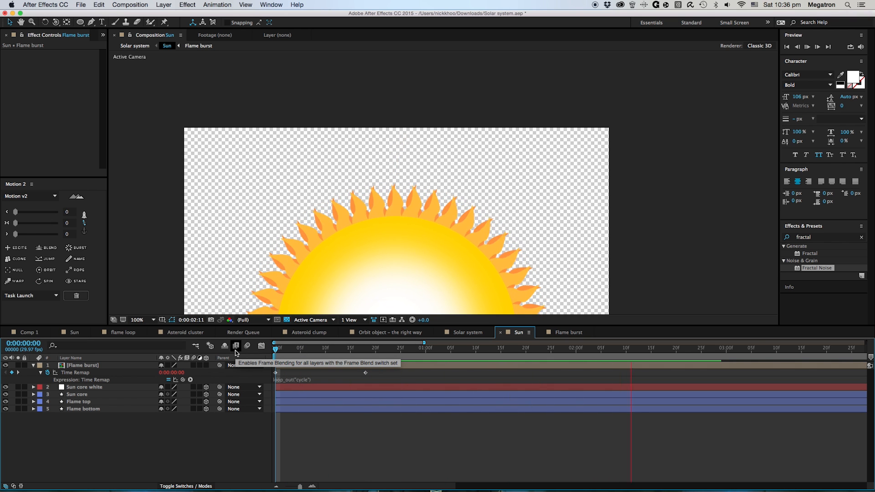
key(space)
- Reveal the Flame burst layer's Rotation property and set it to -40°
click(33, 365)
scroll(403, 249, down, 2)
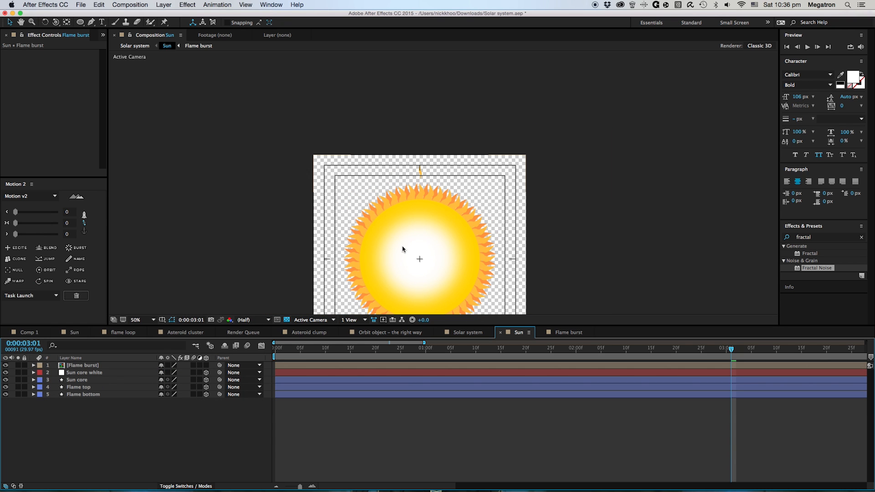
click(359, 365)
key(r)
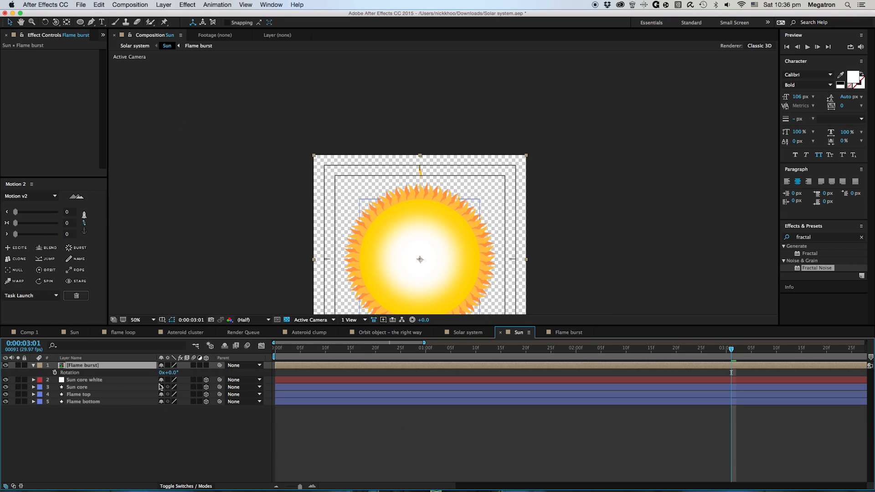
click(171, 372)
drag(171, 373, 205, 375)
- Duplicate the Flame burst layer twice, rotating the copies to 23° and 107° around the sun
key(super+d)
key(r)
key(super+d)
drag(421, 196, 408, 136)
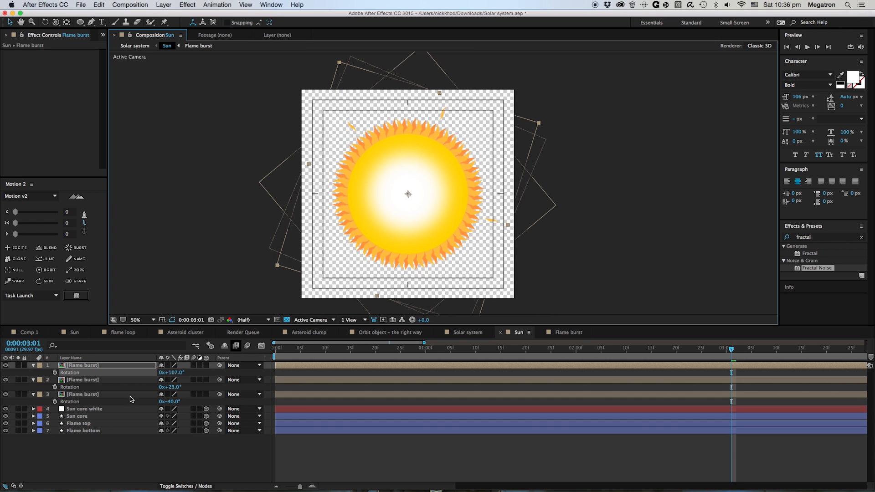
- Add four more Flame burst copies around the sun, rotated to 150°, 201°, 240° and 285°
key(super+d)
drag(181, 373, 199, 374)
key(super+d)
key(super+d)
key(r)
key(super+d)
key(r)
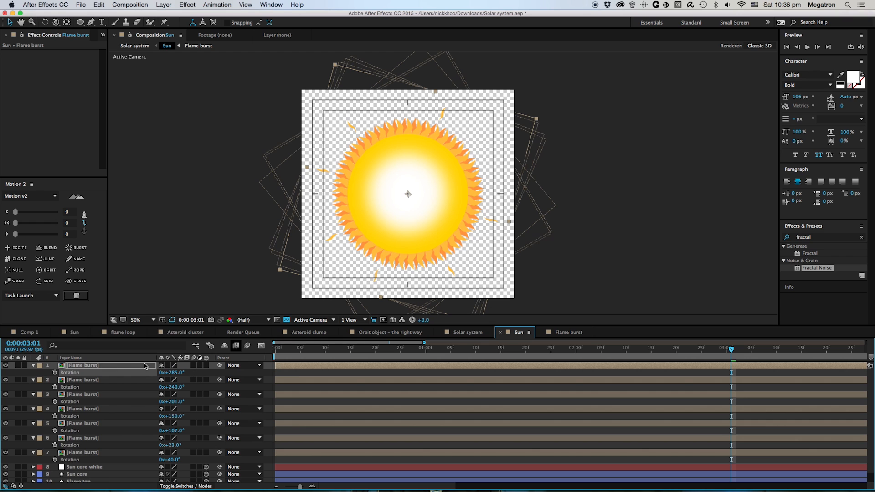
- Stagger the upper six Flame burst layers by sliding each slightly earlier in time, and preview the offset bursts from the start
click(298, 365)
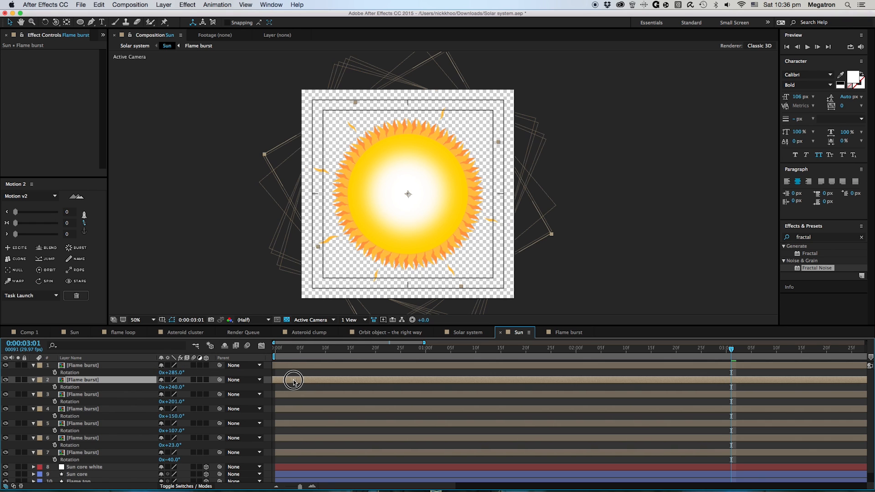
click(306, 394)
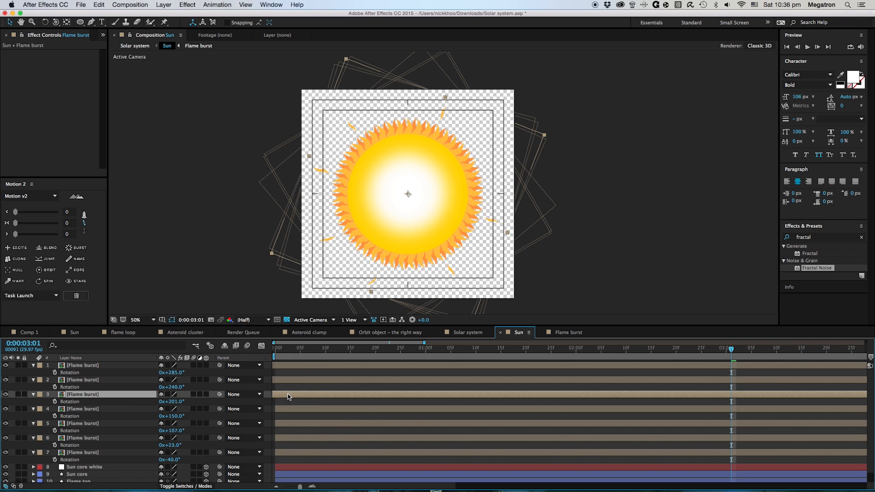
click(362, 413)
click(342, 410)
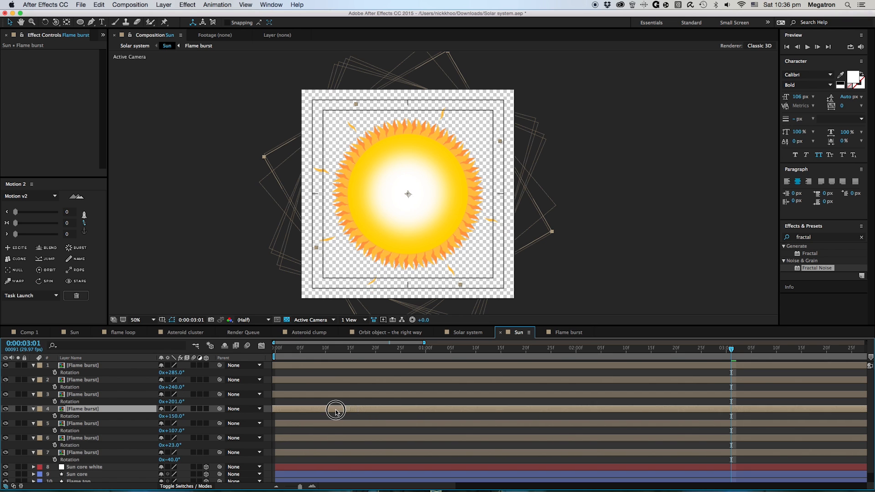
click(333, 423)
click(342, 438)
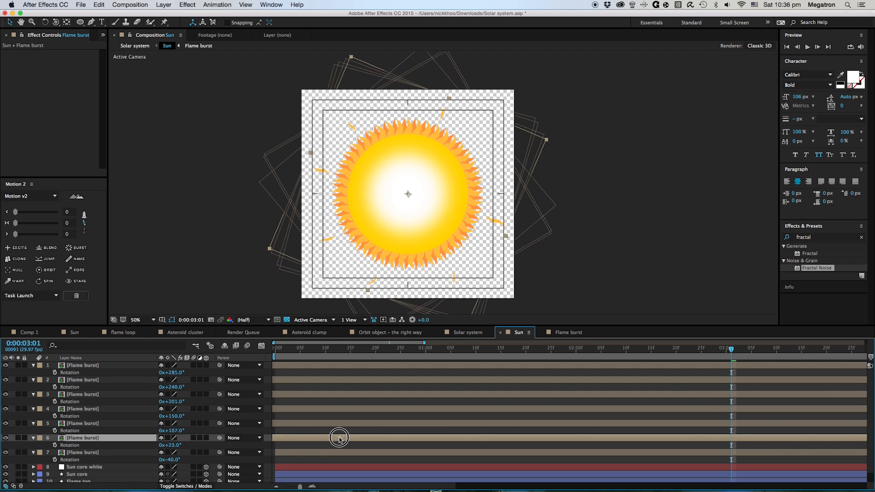
click(275, 349)
key(space)
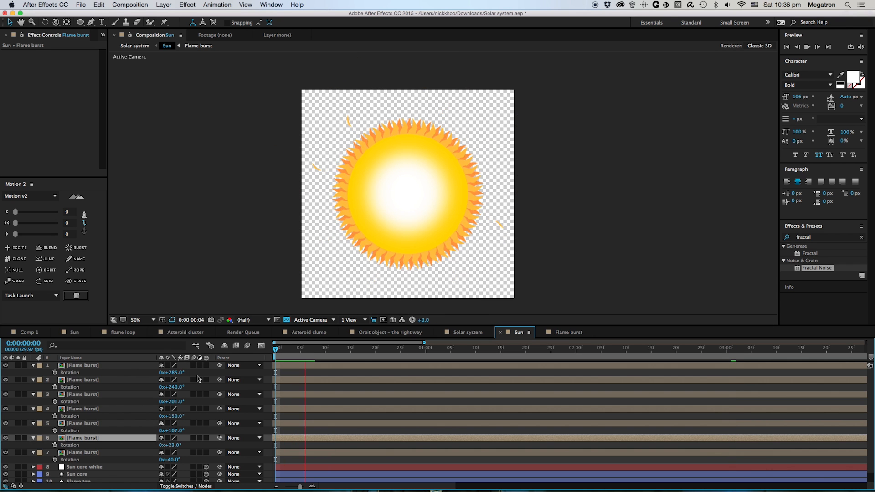
key(space)
- Extend the ends of all seven Flame burst layers to 0:00:15:19 at the end of the composition
drag(424, 342, 847, 355)
click(862, 348)
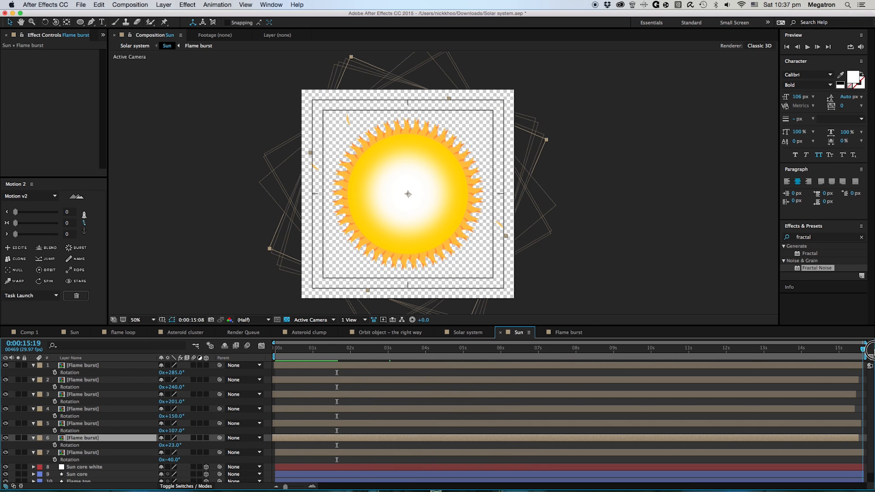
shift+click(852, 453)
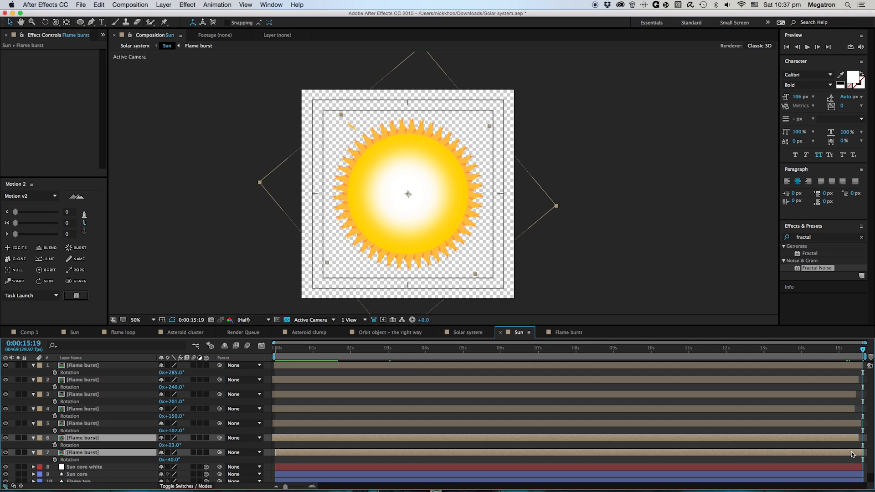
click(827, 365)
shift+click(835, 453)
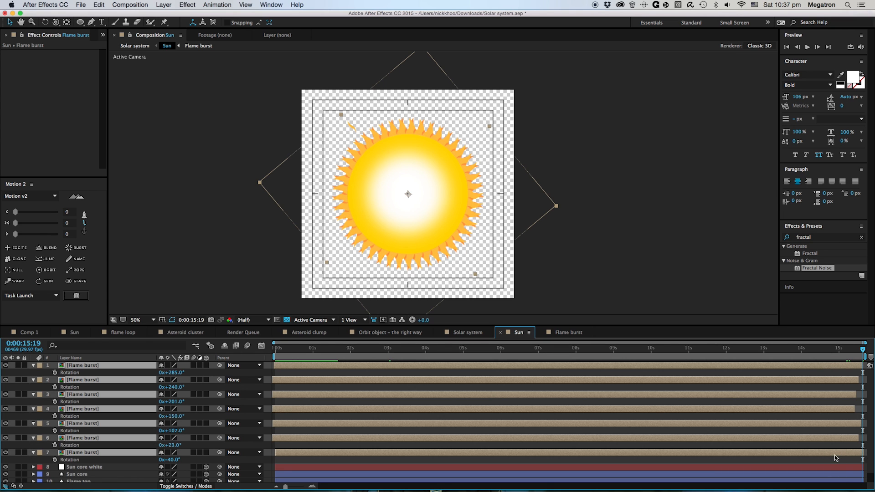
key(alt+bracketright)
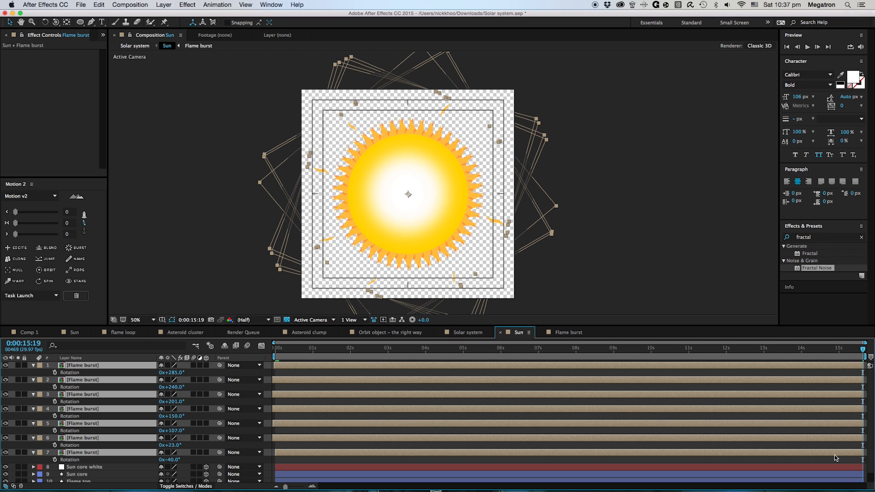
- Deselect the layers, return to the Solar system composition and preview the finished sun against the space background
click(498, 443)
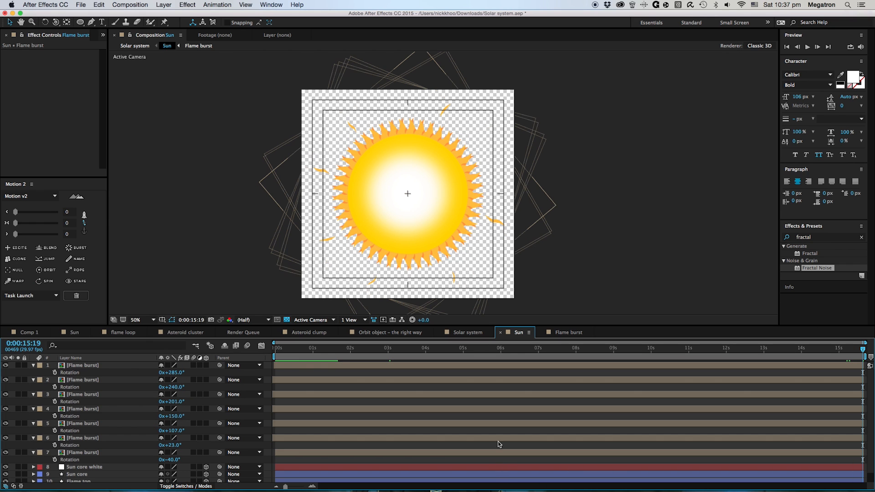
click(136, 45)
key(space)
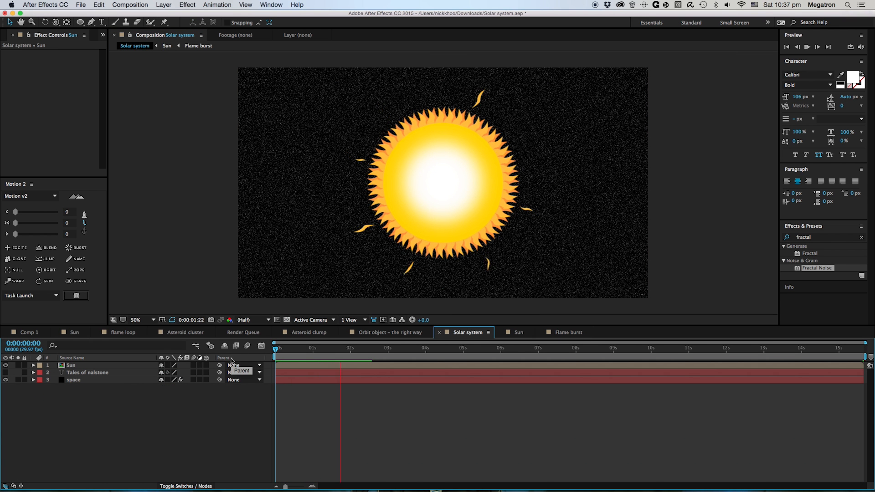
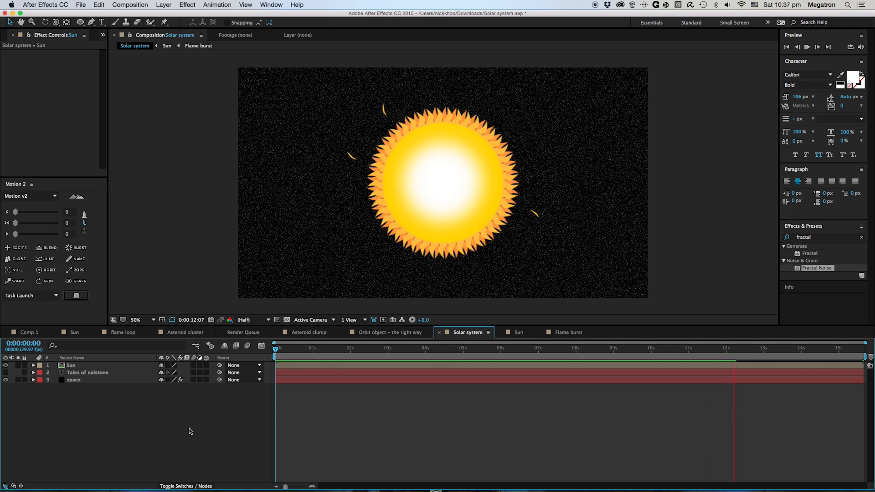
- Stop the preview and turn the Sun layer into a 3D layer
key(space)
click(86, 366)
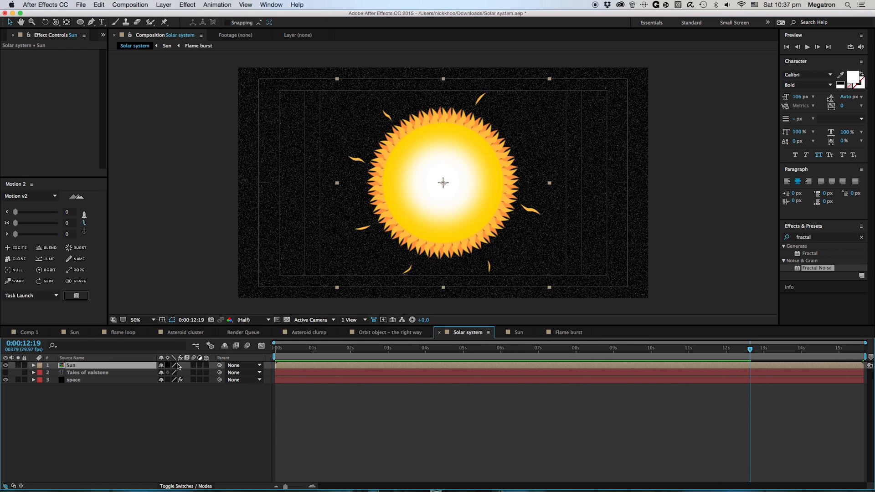
click(207, 365)
click(189, 435)
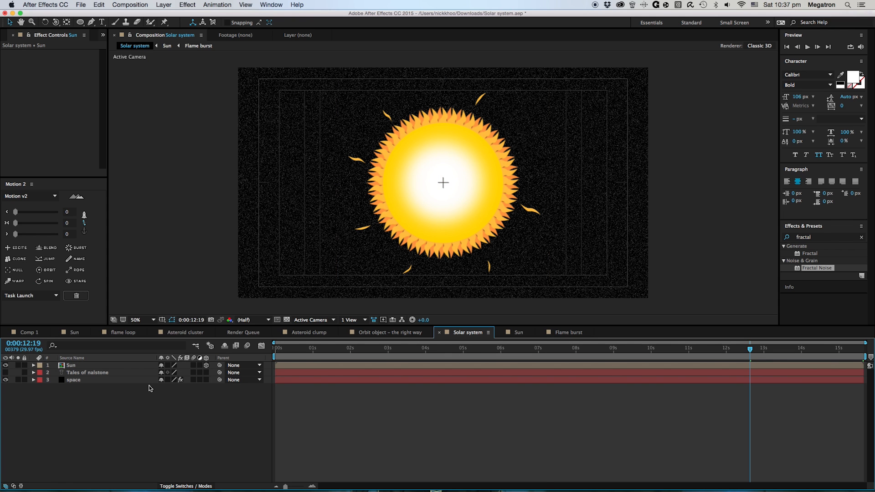
- Make all the Flame burst layers inside the Sun composition 3D as well, and return to the Solar system composition
double_click(99, 367)
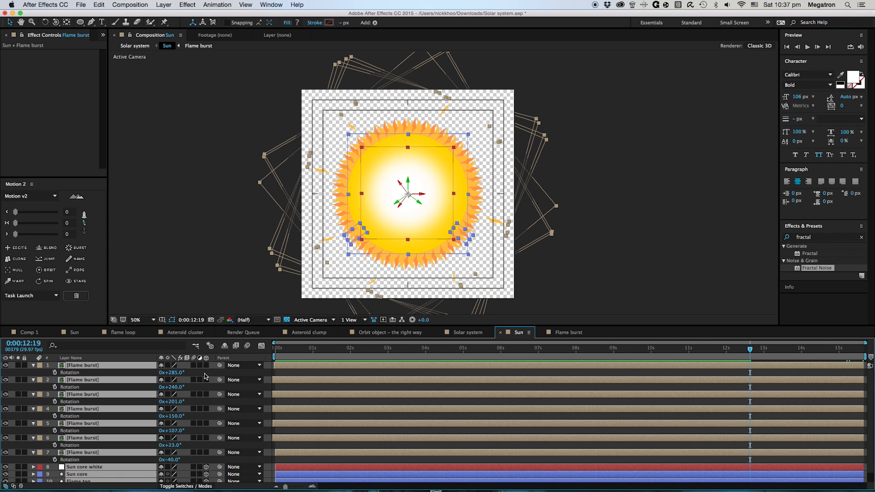
click(207, 365)
click(305, 385)
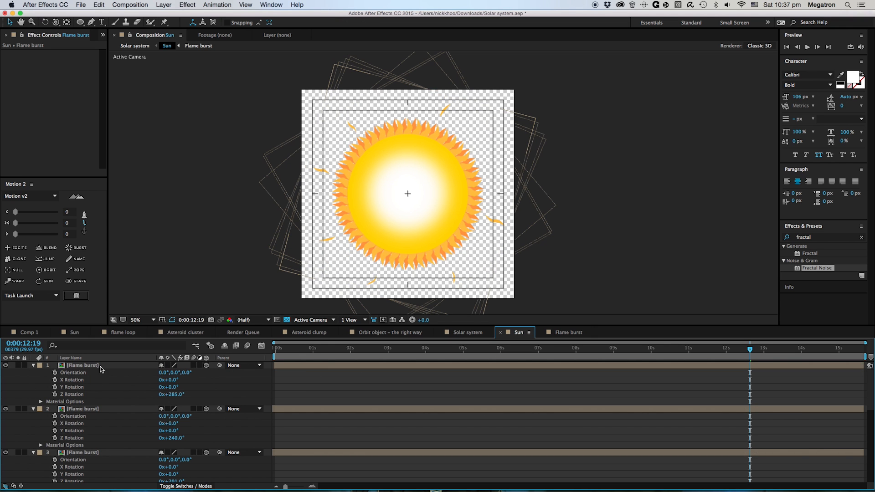
click(150, 46)
- Add a two-node camera named Camera 1 with the 50mm preset to the Solar system composition
click(300, 365)
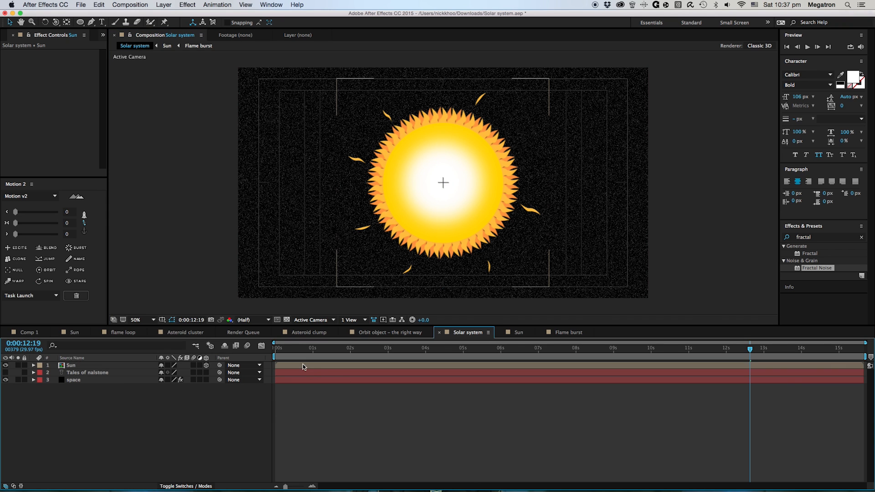
right_click(281, 408)
mouse_move(320, 410)
click(403, 442)
click(678, 406)
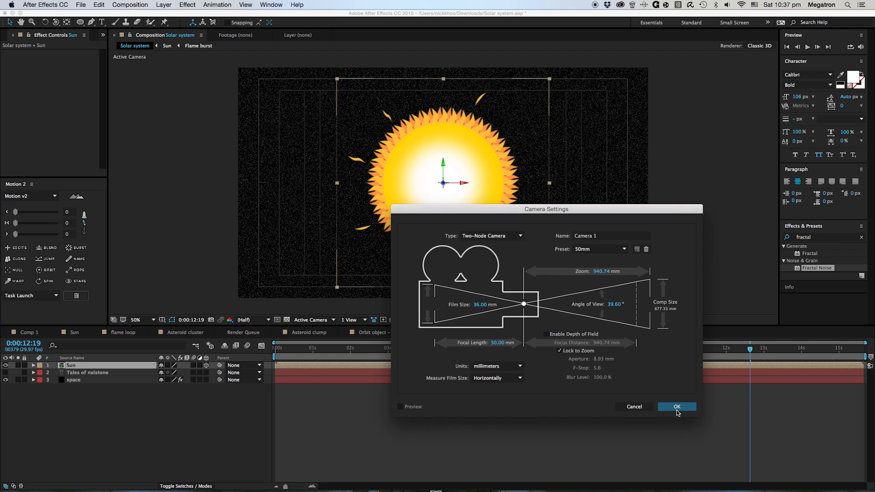
- Dolly the camera in close to the sun, show all the timeline column panes and enable Collapse Transformations on the Sun layer
mouse_move(447, 206)
mouse_down()
mouse_move(446, 189)
mouse_move(434, 201)
mouse_up()
click(201, 485)
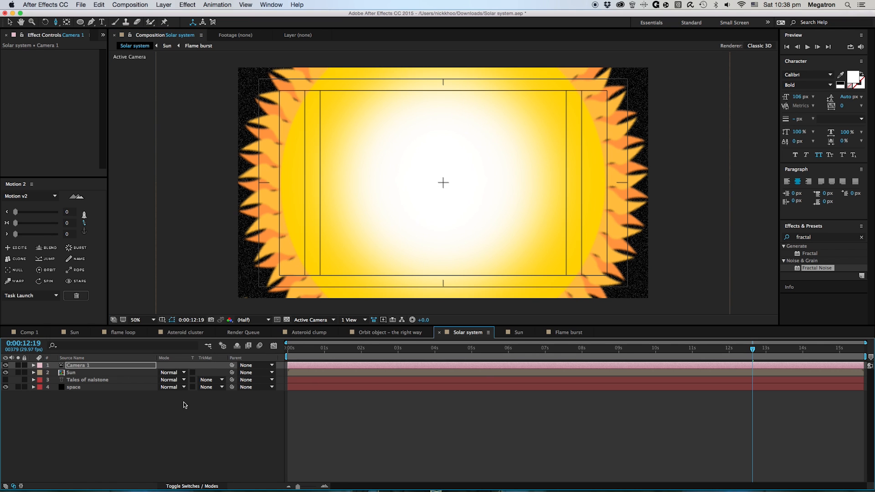
click(203, 486)
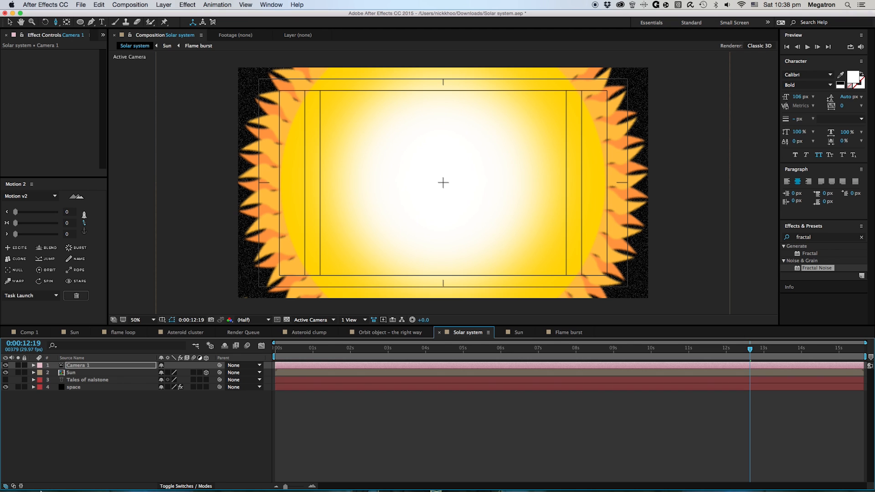
click(13, 486)
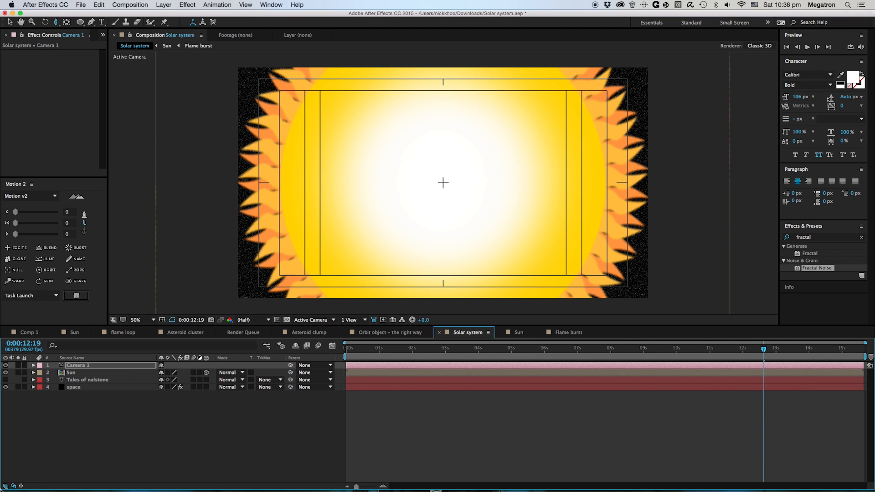
click(21, 486)
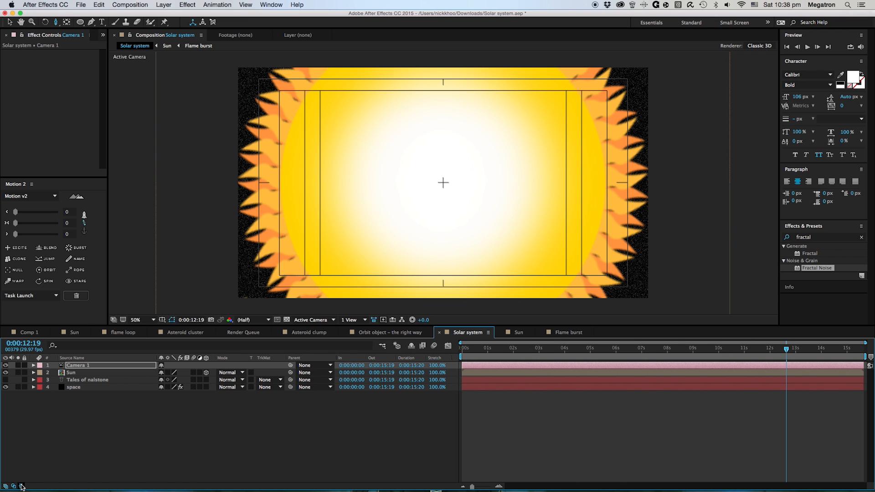
click(168, 372)
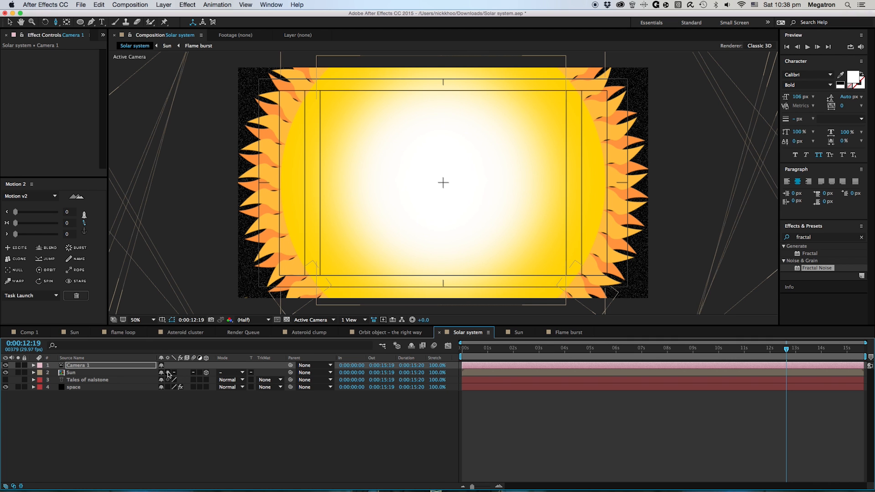
- Pull the camera back from the sun, reveal its Position property and reset it to the default
drag(414, 243, 412, 268)
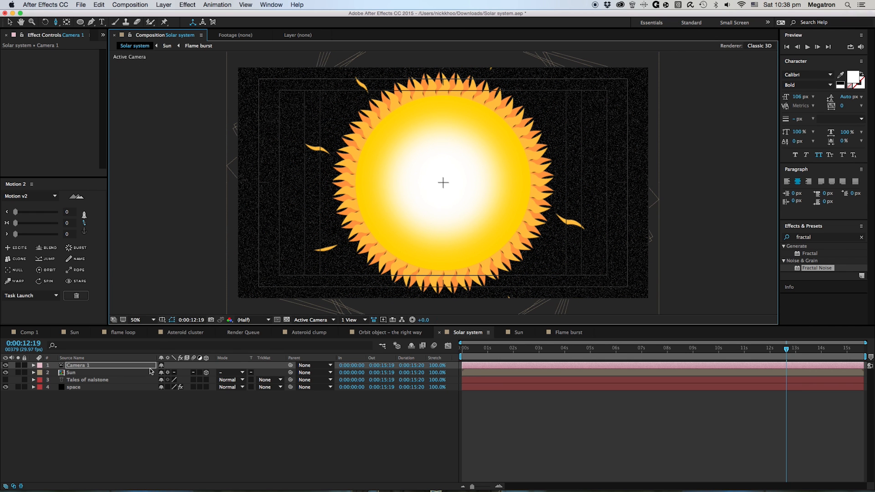
key(p)
key(shift+a)
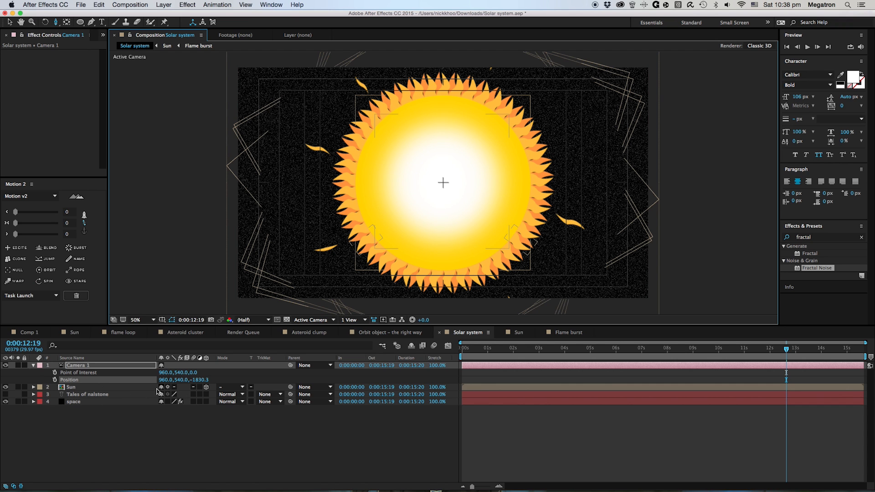
right_click(74, 379)
click(96, 433)
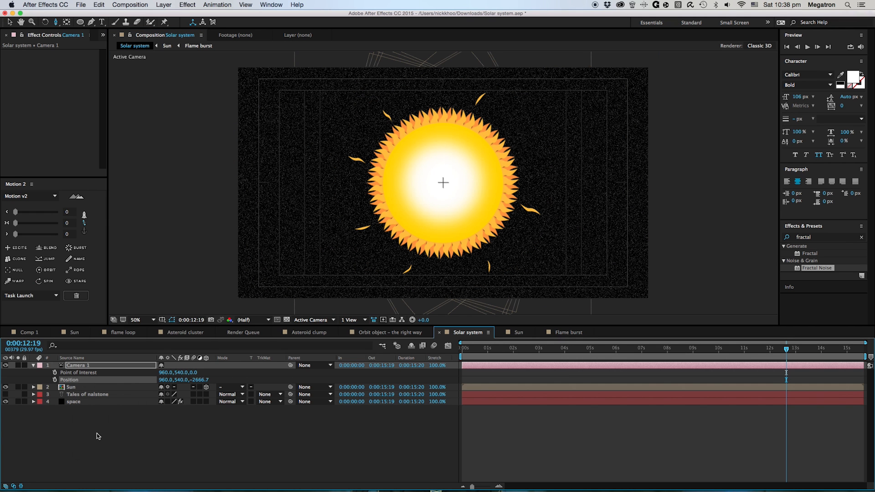
- Prepare the Ellipse tool with a blue 3C93FF shape fill for the planet
key(h)
drag(492, 217, 458, 201)
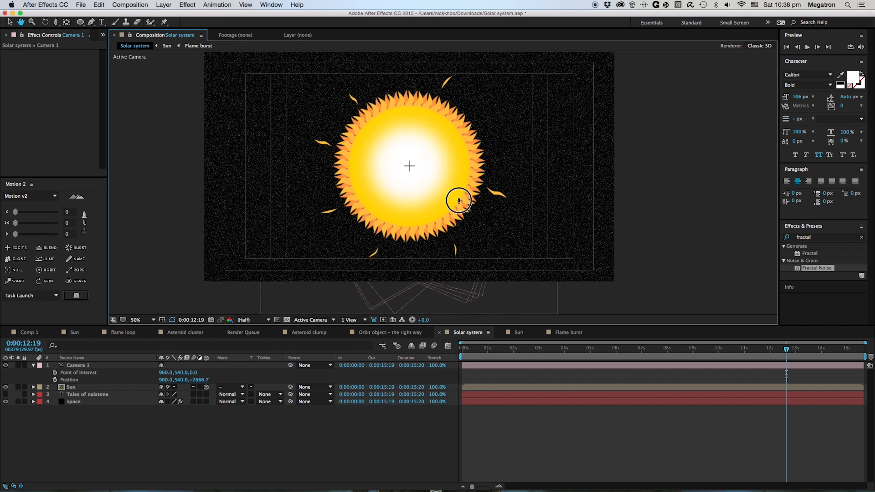
click(80, 22)
click(229, 22)
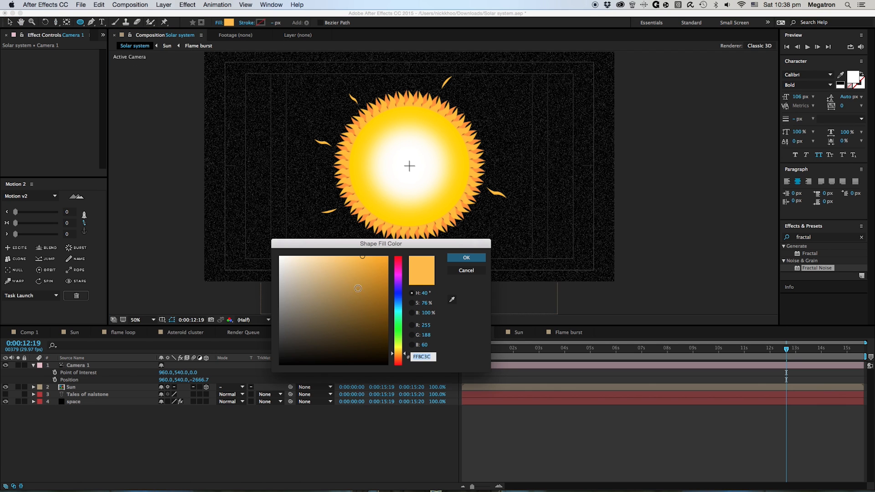
click(398, 302)
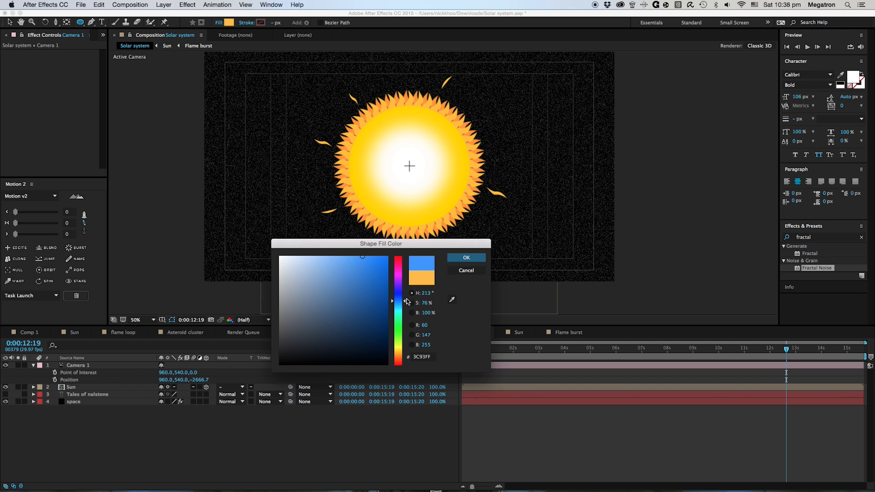
click(463, 259)
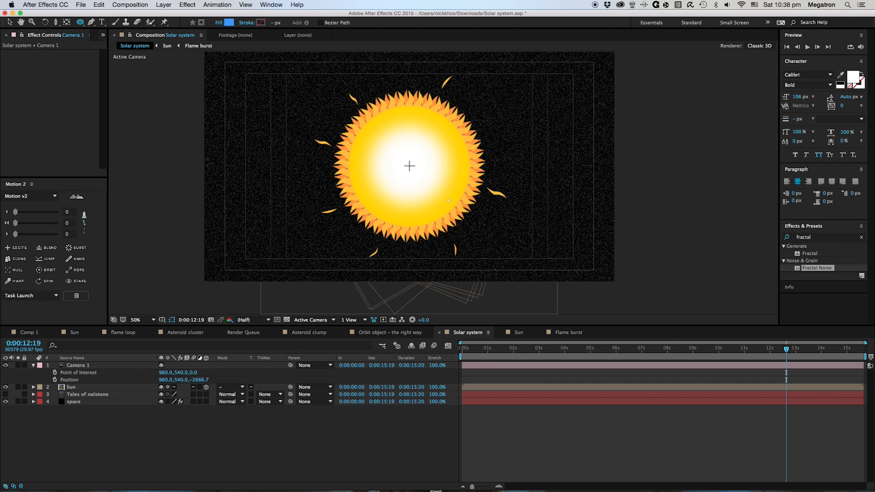
- Hide the Sun layer, then draw a blue circle for the planet and center it in the composition
click(5, 387)
mouse_move(368, 111)
mouse_down()
mouse_move(434, 177)
mouse_move(431, 217)
mouse_up()
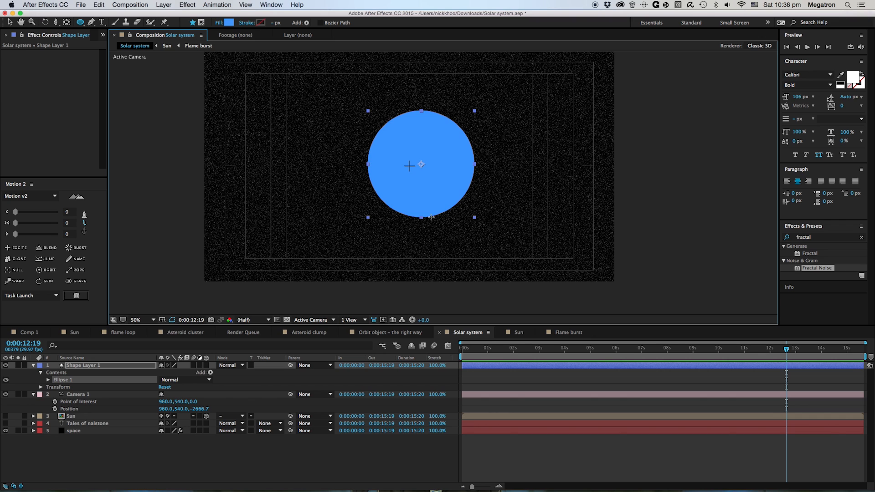
key(super+Home)
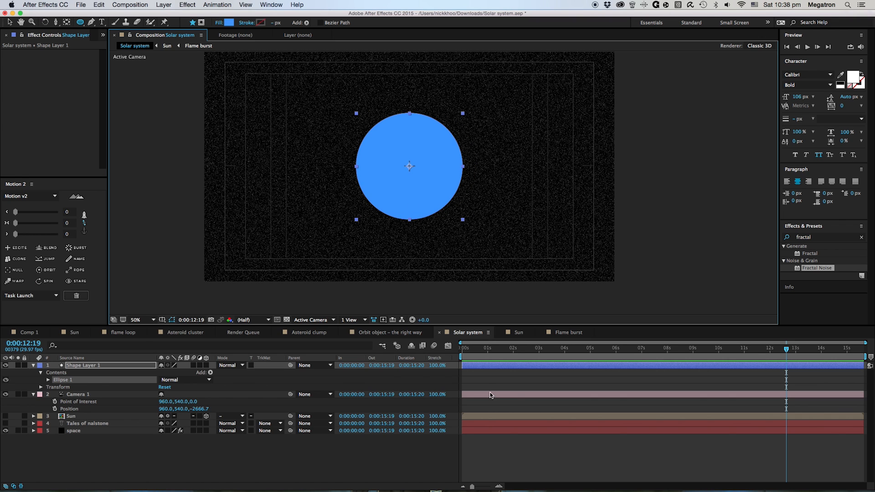
- Deselect the circle's layer and use the Pen tool to outline an Australia-like landmass in the planet's lower right on a new shape layer
click(490, 449)
scroll(411, 146, up, 1)
key(space)
drag(370, 119, 362, 150)
key(g)
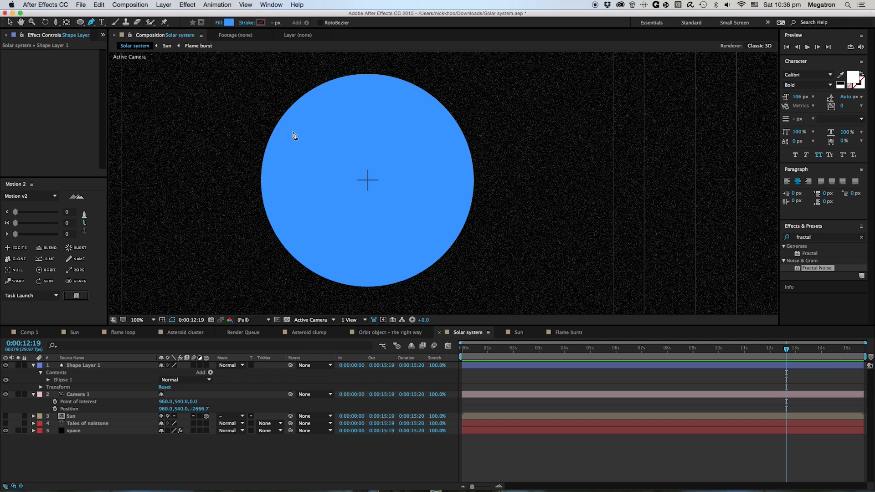
click(412, 211)
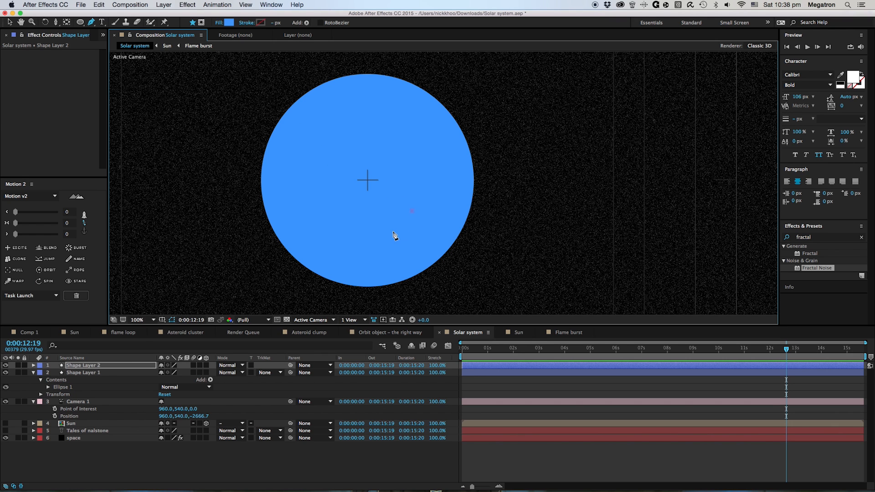
click(393, 233)
click(404, 270)
click(409, 253)
click(442, 231)
click(423, 221)
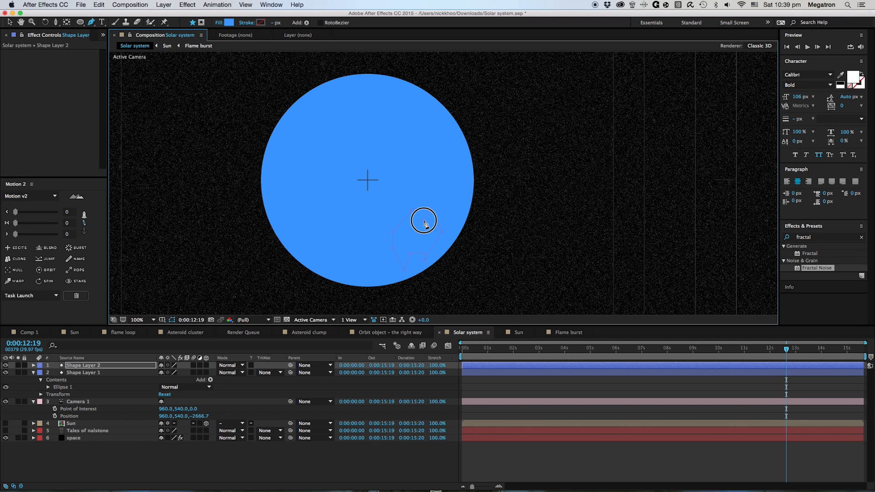
click(416, 220)
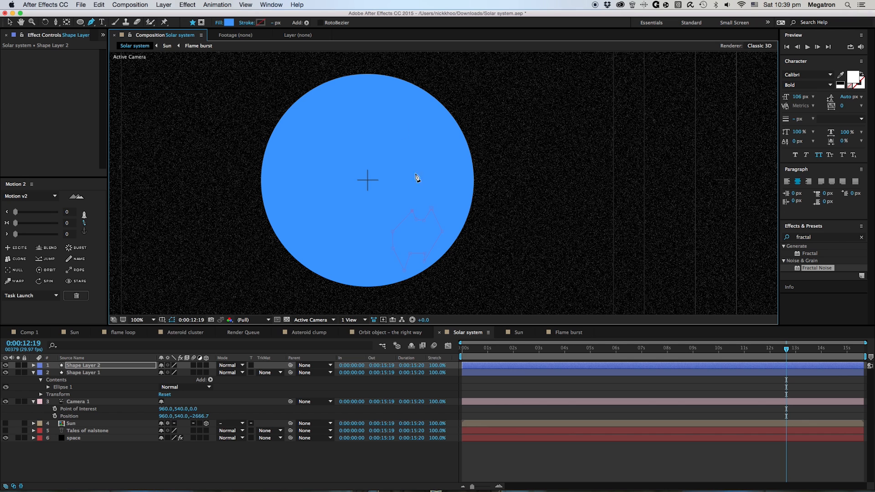
- Change the landmass's fill color to a fully saturated, slightly darkened green with a 120° hue
click(230, 22)
click(399, 329)
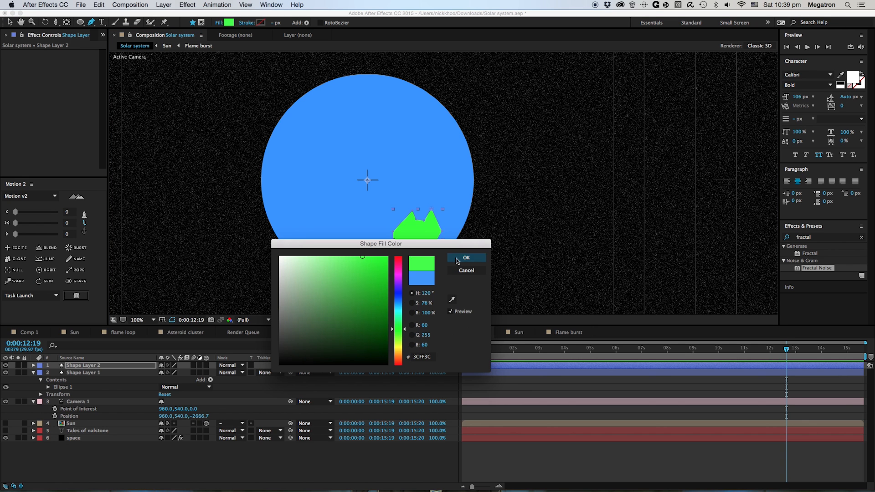
click(388, 275)
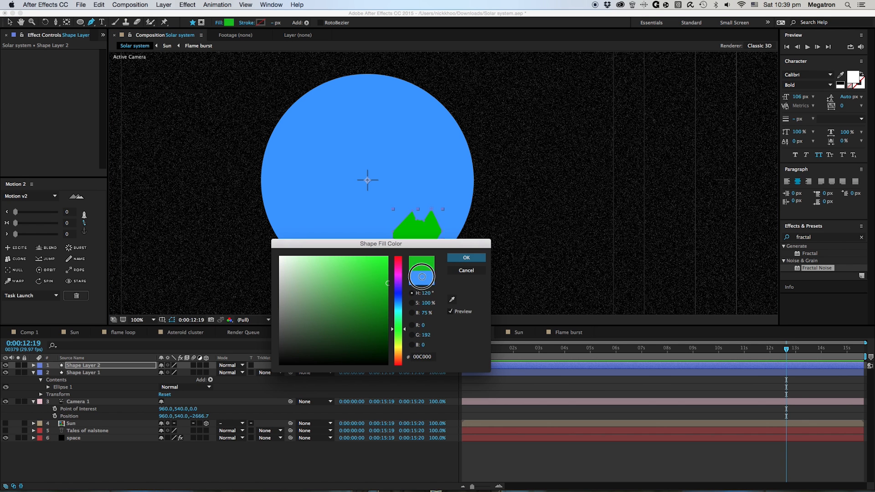
click(463, 258)
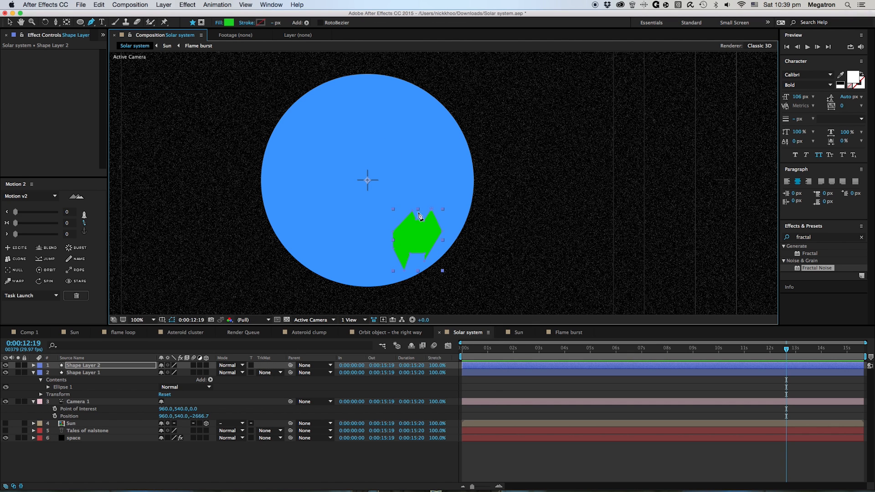
- Draw a thin, slanted green island just above the Australia-like landmass
click(397, 178)
click(427, 197)
click(448, 191)
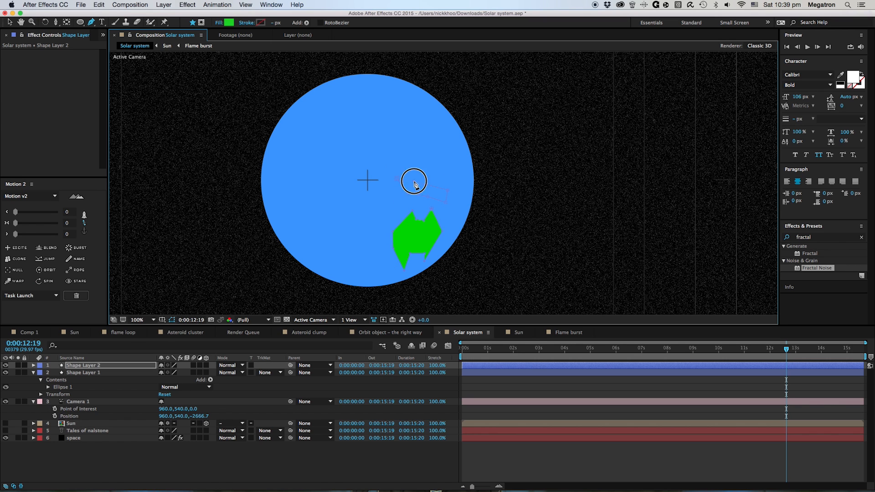
click(395, 178)
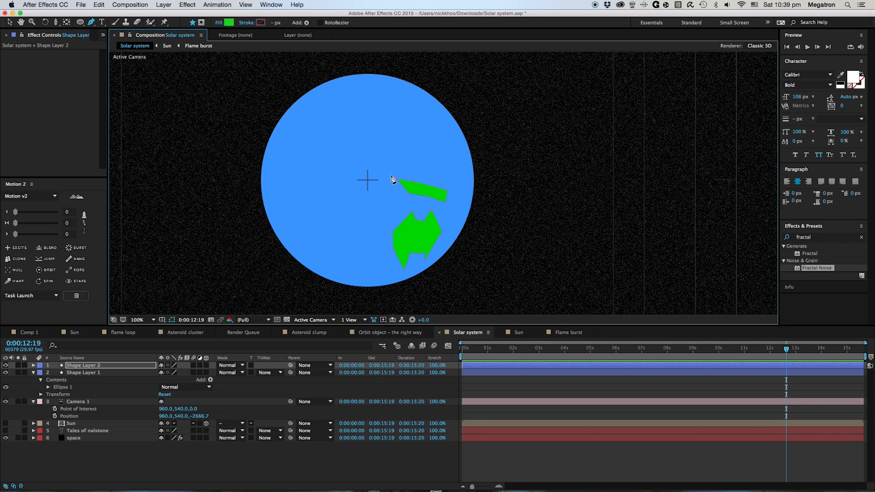
- Draw a large green continent with a pointed southern tip across the upper part of the planet
click(390, 167)
click(385, 151)
click(399, 144)
click(409, 119)
click(410, 98)
click(383, 92)
click(353, 90)
click(318, 100)
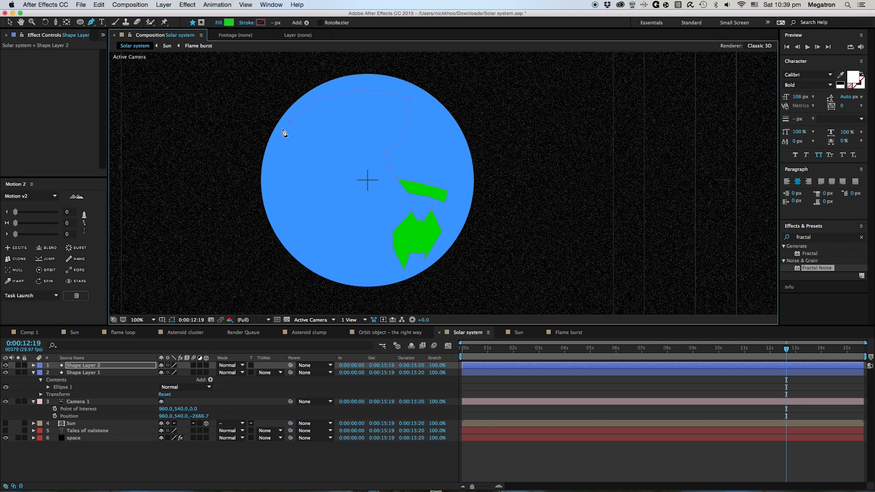
click(288, 159)
click(339, 179)
click(385, 166)
- Draw an Africa-like green continent tapering downward in the planet's lower left, closing its outline
click(335, 184)
click(336, 210)
click(305, 253)
click(283, 192)
click(295, 181)
click(313, 182)
click(337, 183)
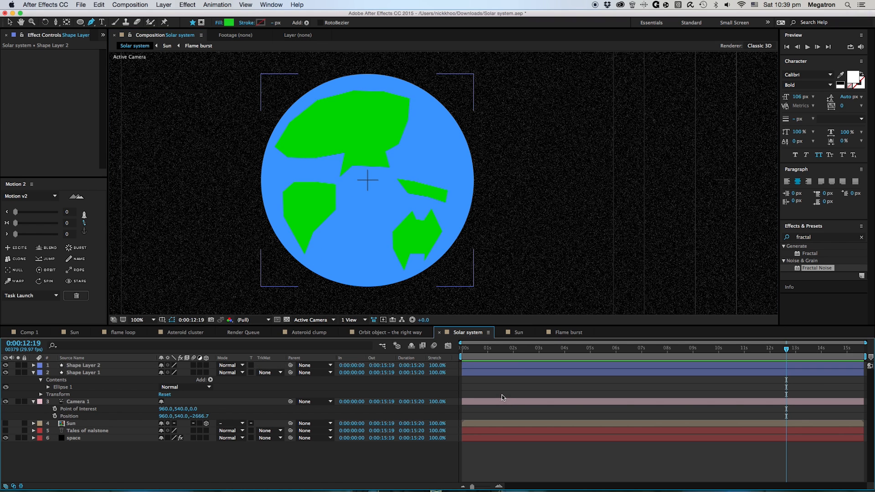
- Pre-compose the continents and the blue circle shape layers together into a new composition named Earth
click(91, 366)
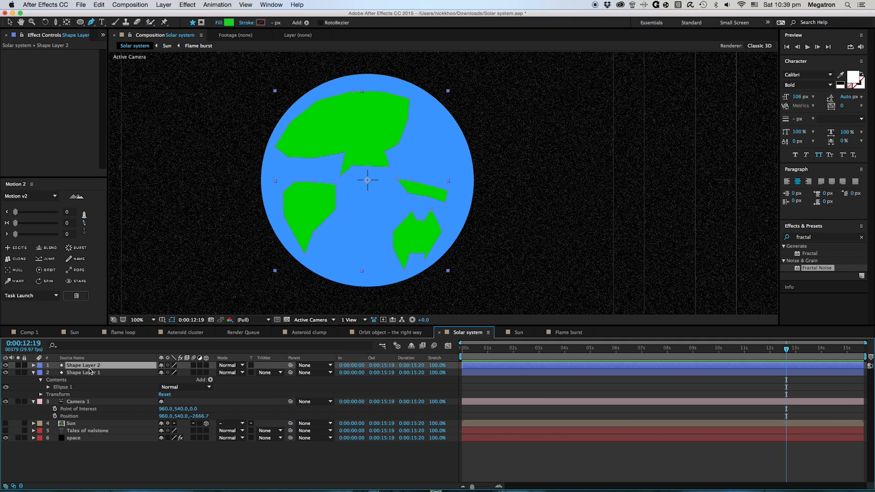
shift+click(89, 373)
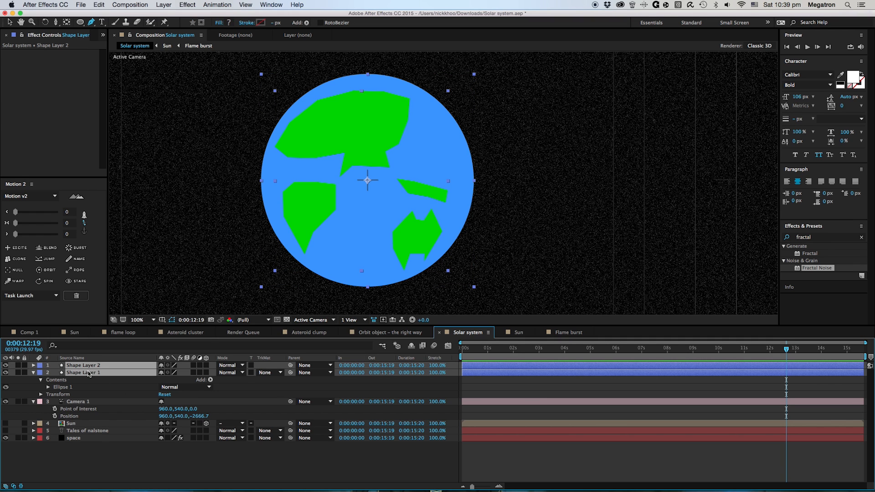
key(super+shift+c)
text(Earth)
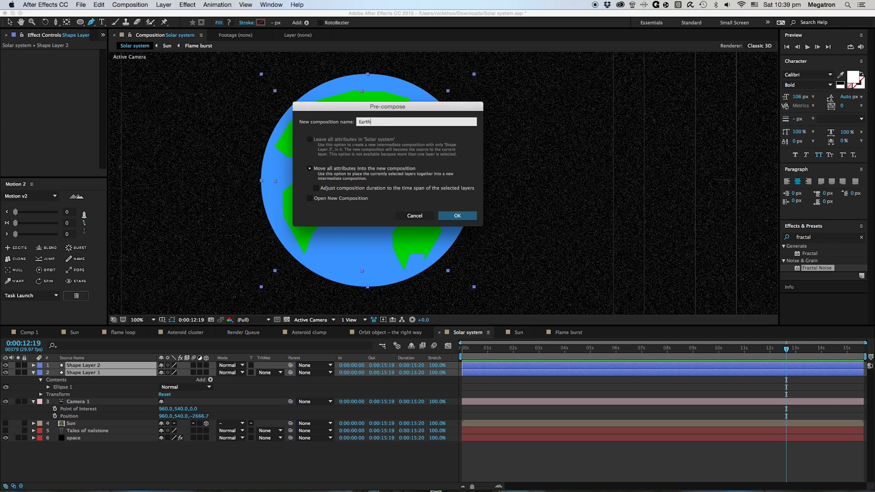
key(Return)
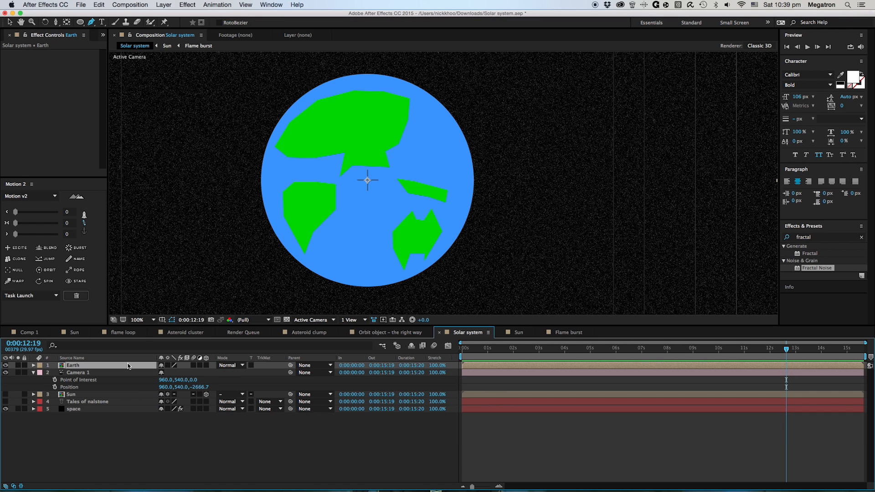
key(comma)
key(comma)
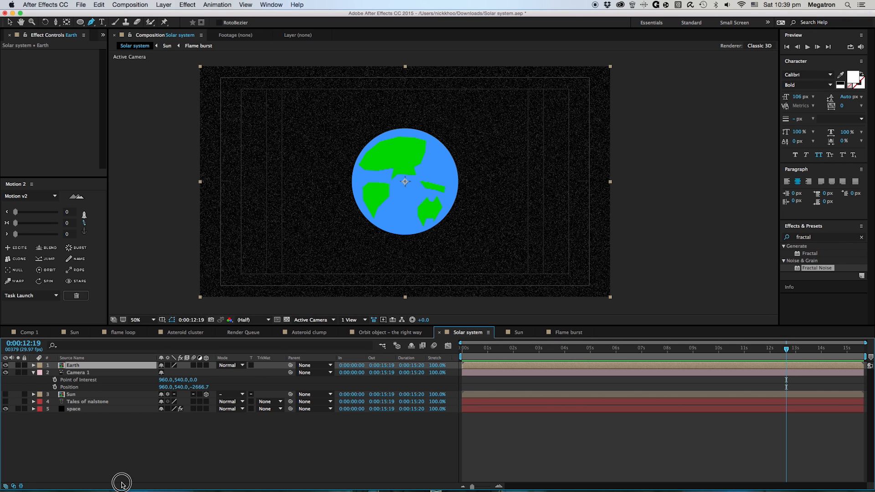
- Open the Earth composition and rename the green continents' shape layer to land
double_click(86, 366)
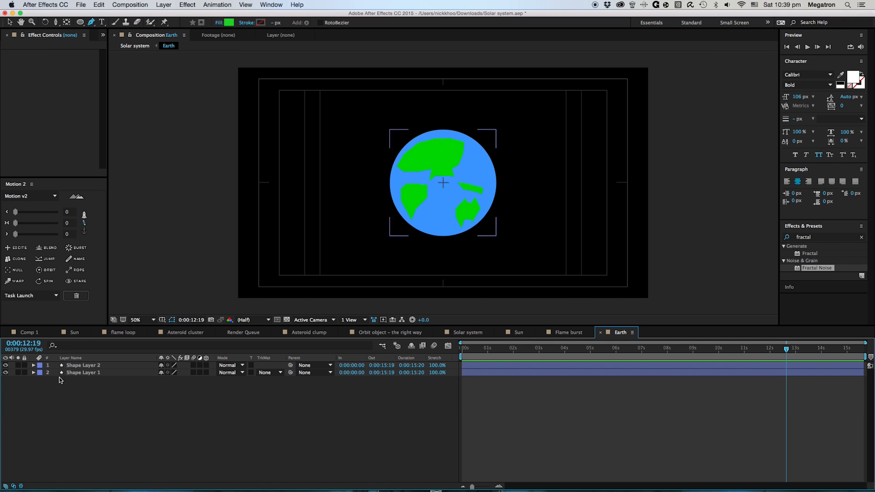
click(78, 365)
shift+click(80, 372)
click(134, 387)
click(86, 366)
key(Return)
text(al)
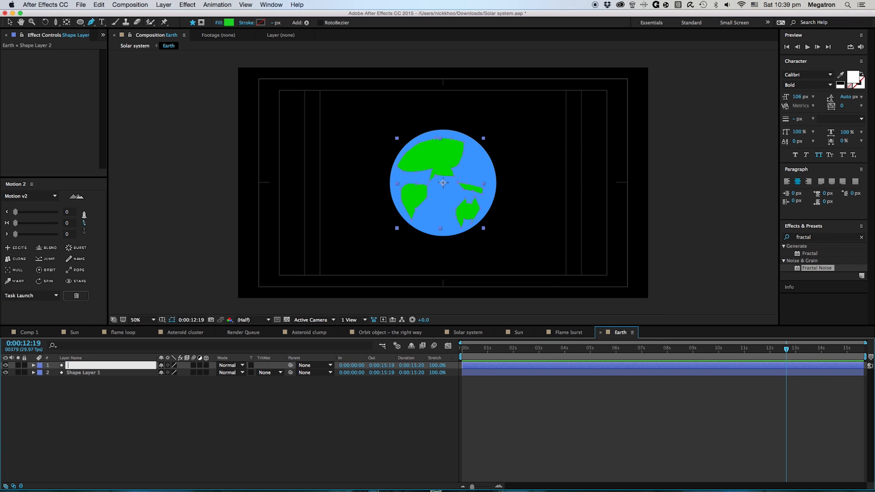
text(nd)
key(Return)
- Rename the blue circle's shape layer to Water
click(84, 372)
key(Return)
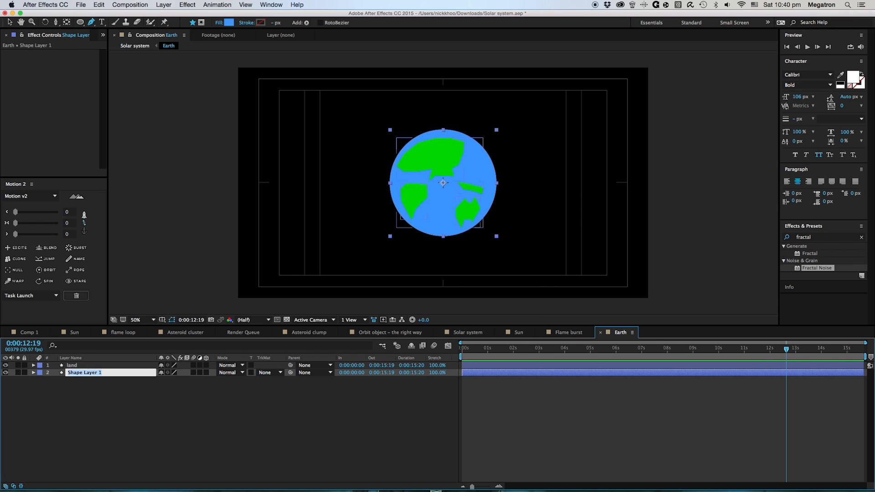
text(Water)
key(Return)
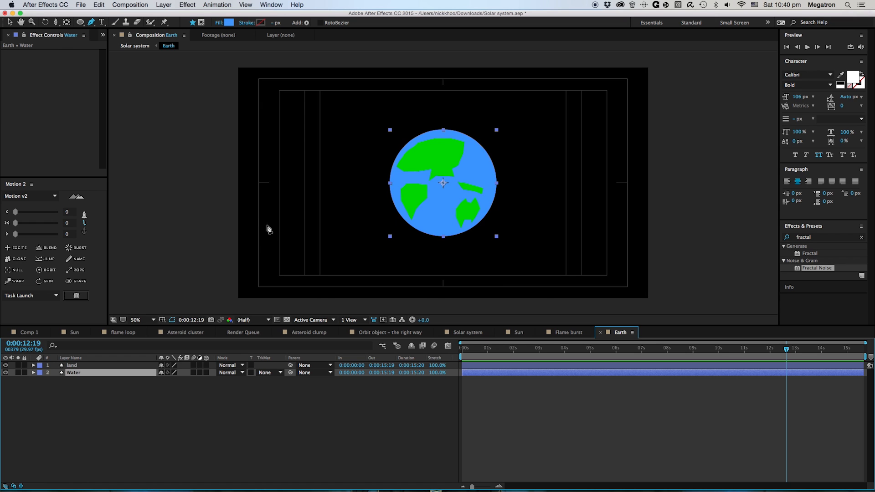
click(144, 417)
- Duplicate the Water layer and change the copy's fill color to dark blue 003D89
click(89, 373)
click(85, 383)
click(84, 374)
key(super+d)
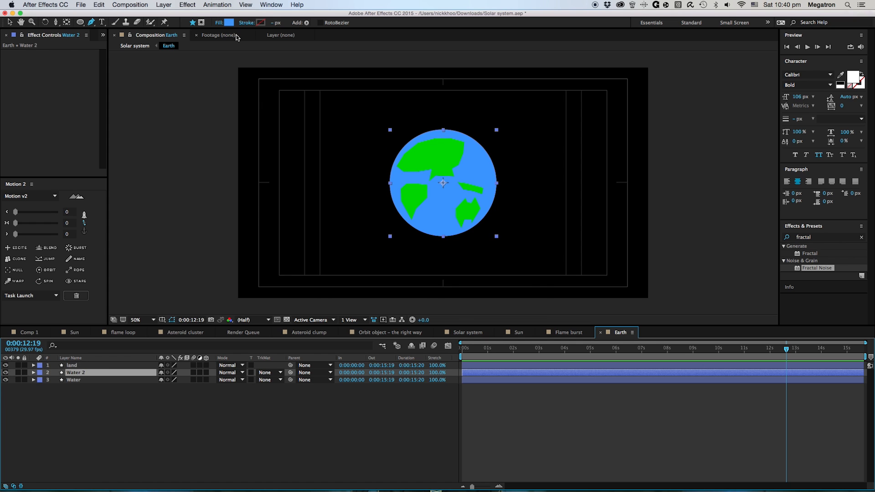
click(229, 23)
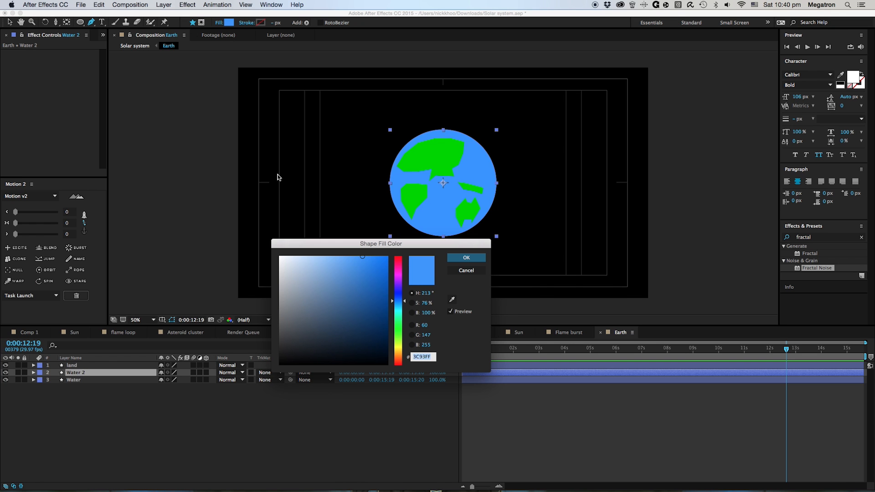
click(376, 302)
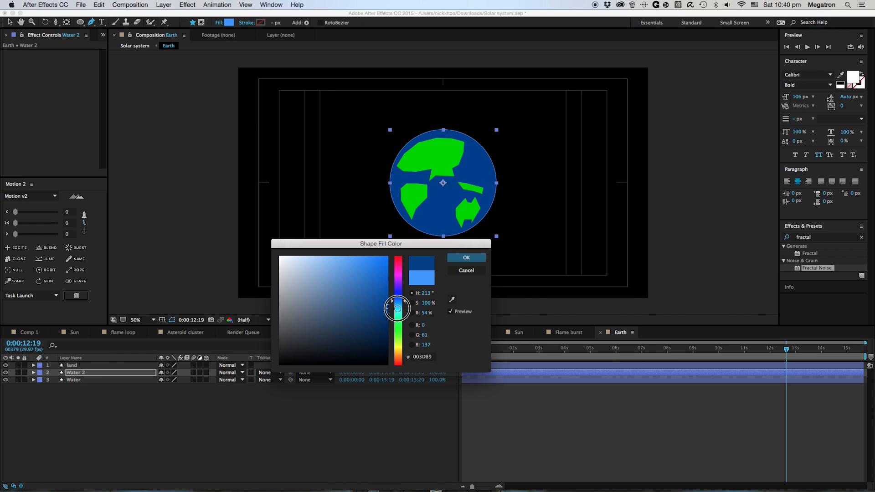
click(465, 258)
click(137, 397)
- Duplicate the dark blue circle layer and use the copy as an alpha inverted matte for Water 2
click(76, 373)
key(super+d)
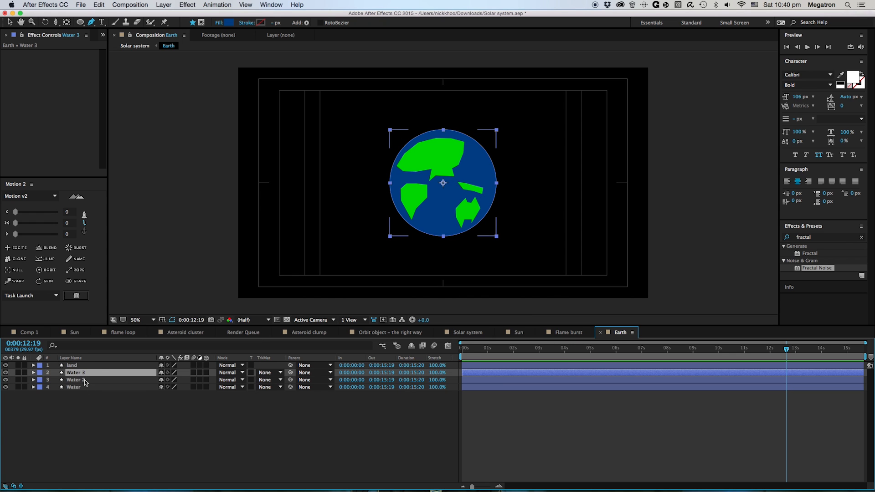
click(270, 380)
click(125, 402)
click(84, 380)
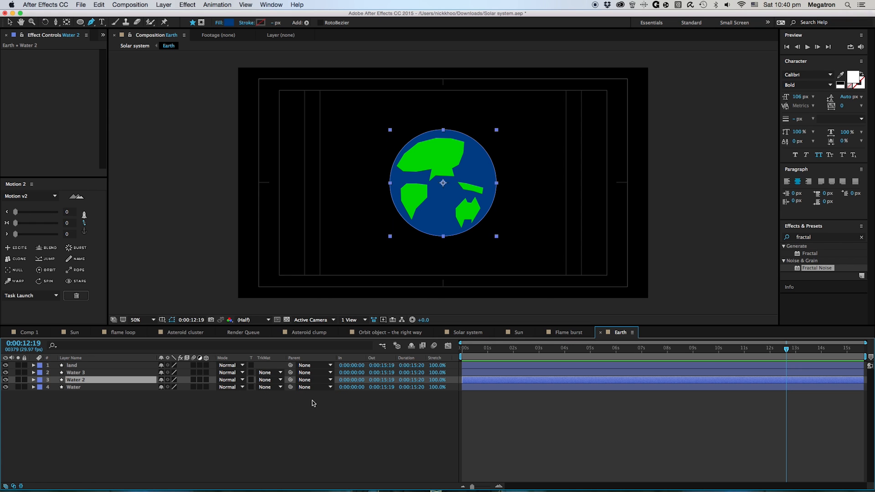
click(268, 381)
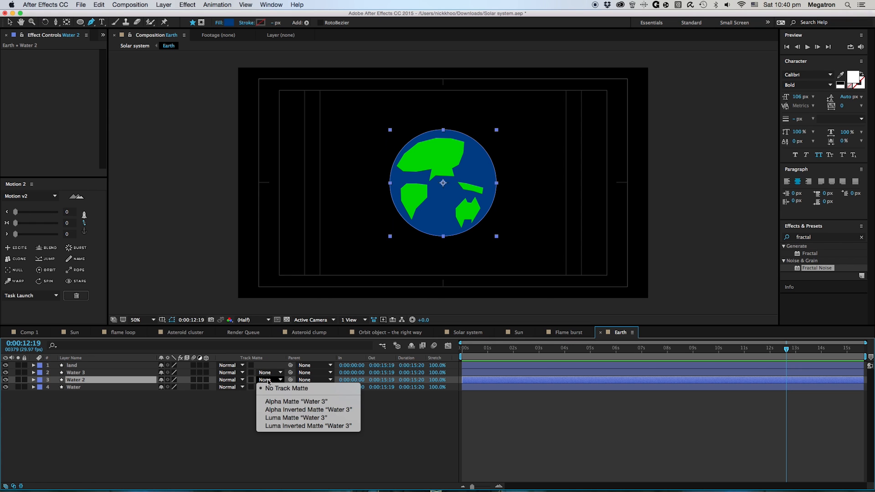
click(287, 410)
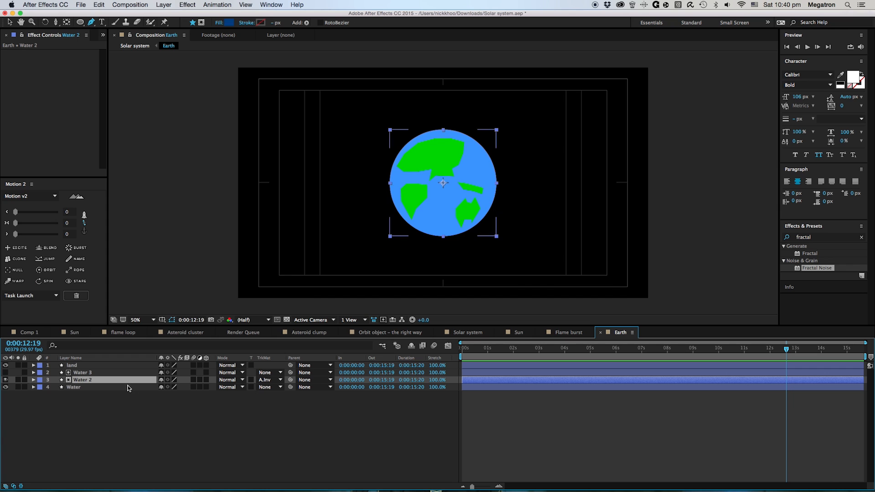
- Shift the matte circle slightly up and to the right to leave a dark crescent shadow on the planet's lower-left edge
click(90, 373)
key(v)
click(430, 223)
drag(429, 222, 435, 216)
click(198, 155)
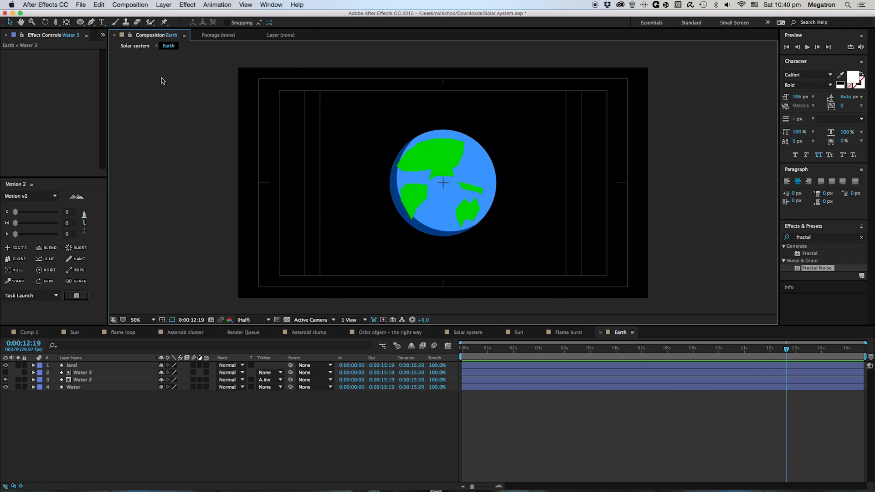
- Return to the Solar system composition, make the Earth layer 3D and turn on the Sun layer's visibility
click(135, 45)
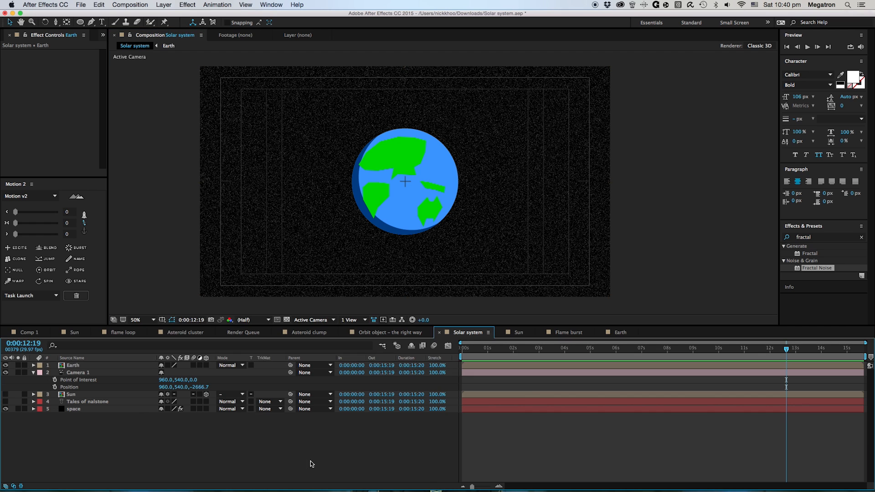
click(70, 366)
click(207, 366)
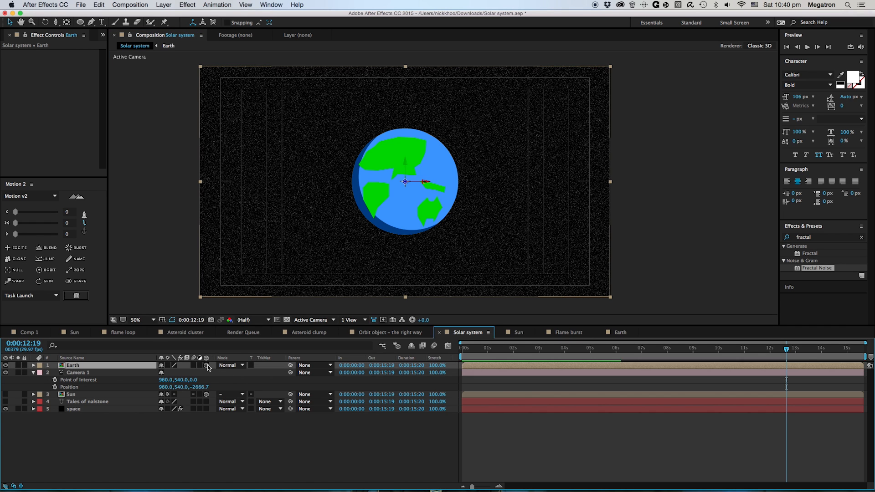
click(242, 464)
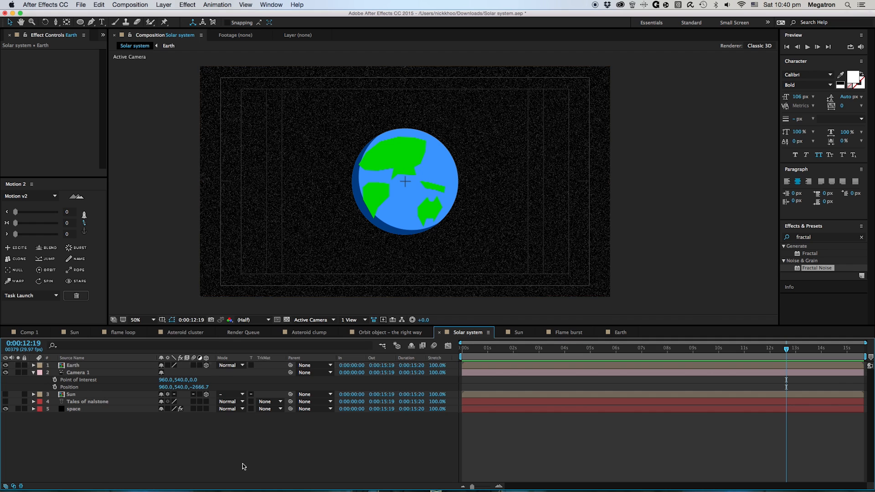
click(5, 394)
- Scale the Earth layer to 10% and move it along its X axis to the far left of the sun
click(71, 366)
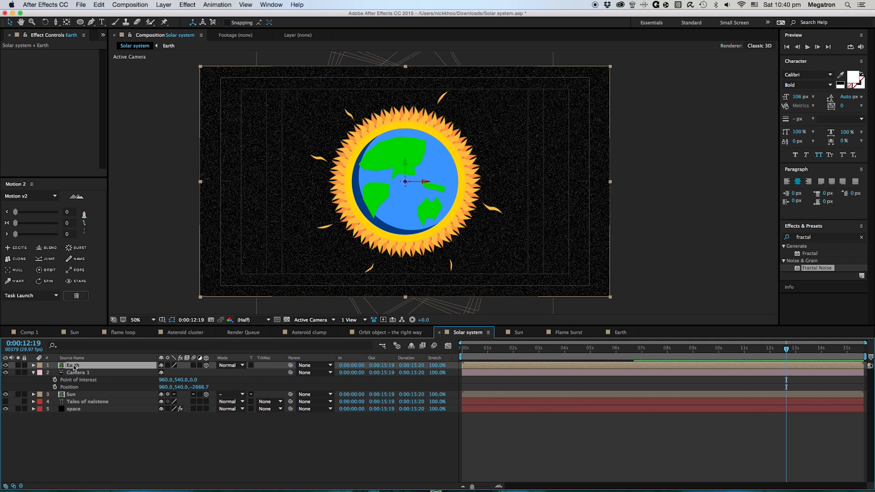
key(s)
click(174, 373)
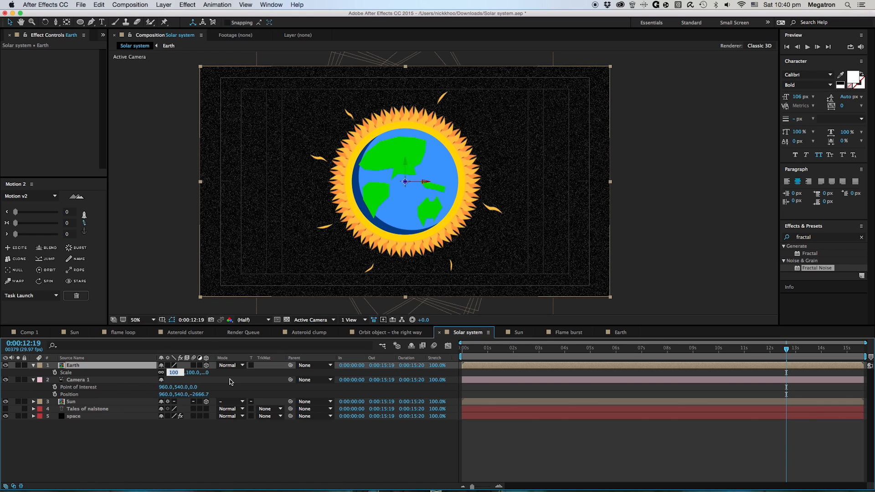
key(Return)
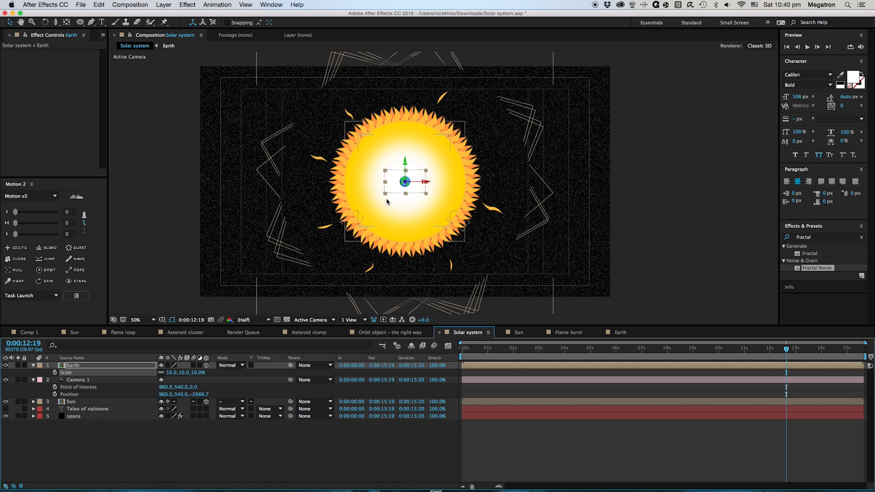
drag(424, 180, 225, 184)
click(350, 452)
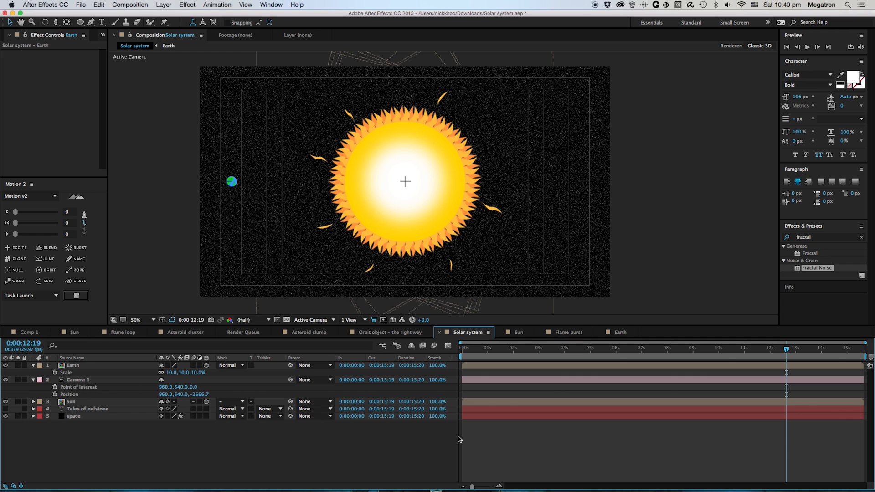
- Add a null object to the Solar system composition and make it a 3D layer
right_click(472, 429)
mouse_move(525, 410)
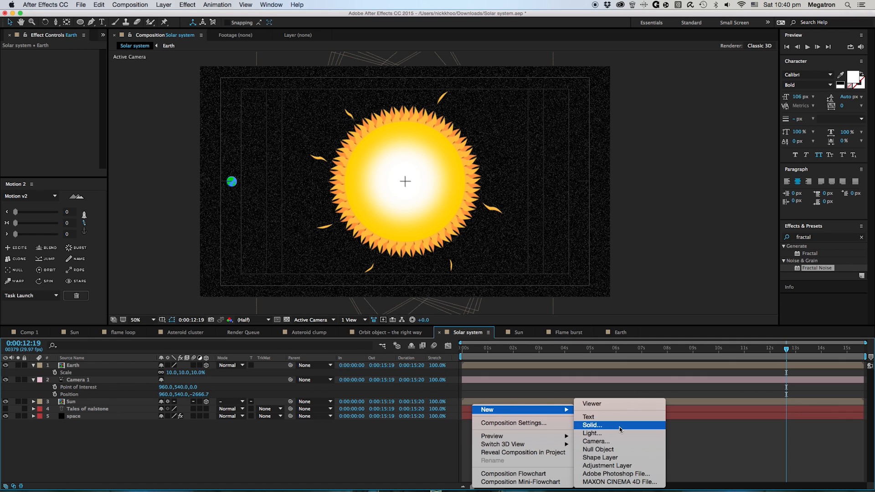
click(616, 449)
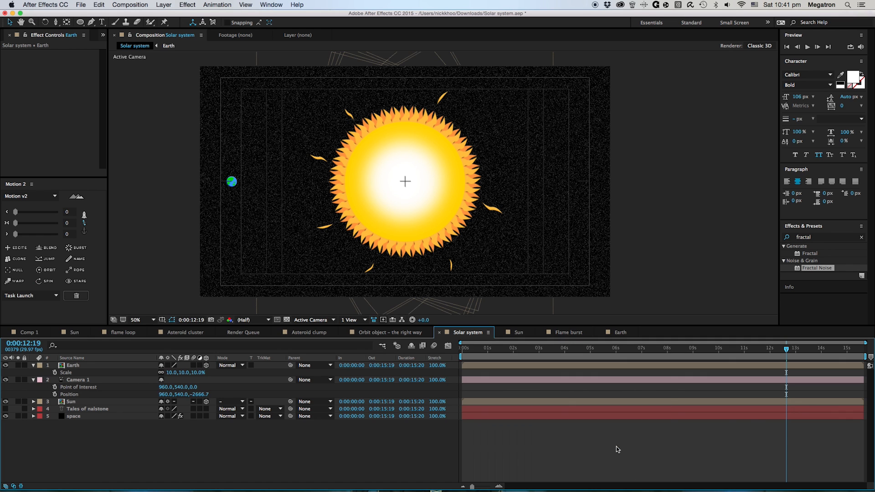
click(206, 365)
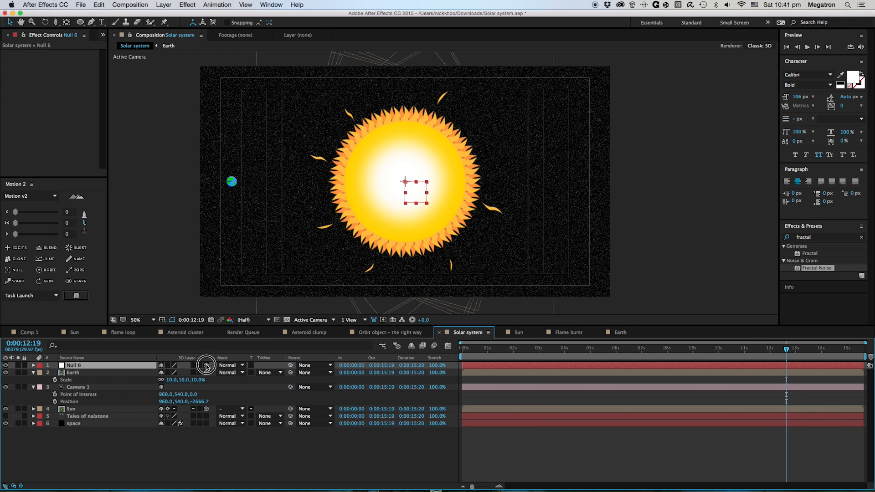
click(79, 456)
- Parent the Earth layer to the null object
click(73, 373)
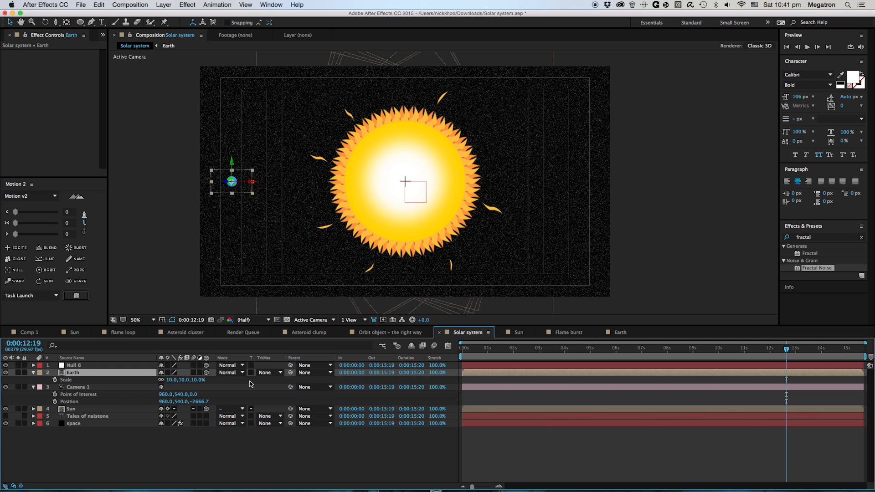
click(79, 366)
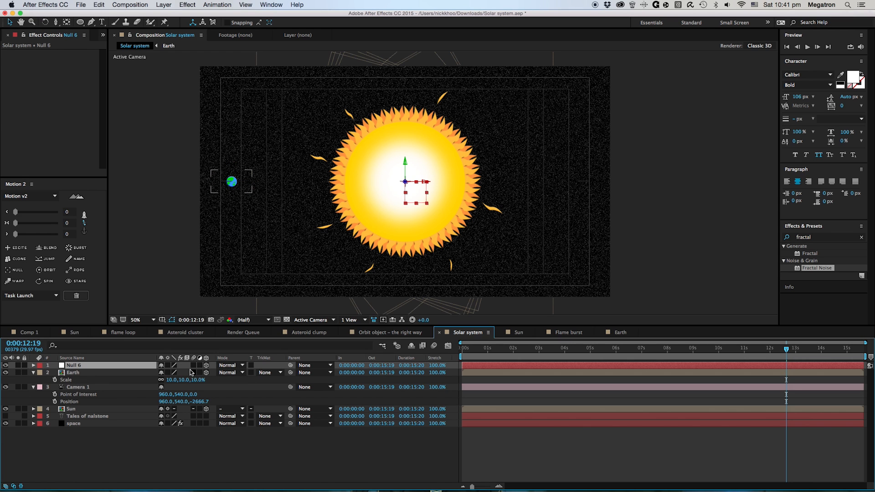
drag(291, 373, 84, 366)
click(83, 432)
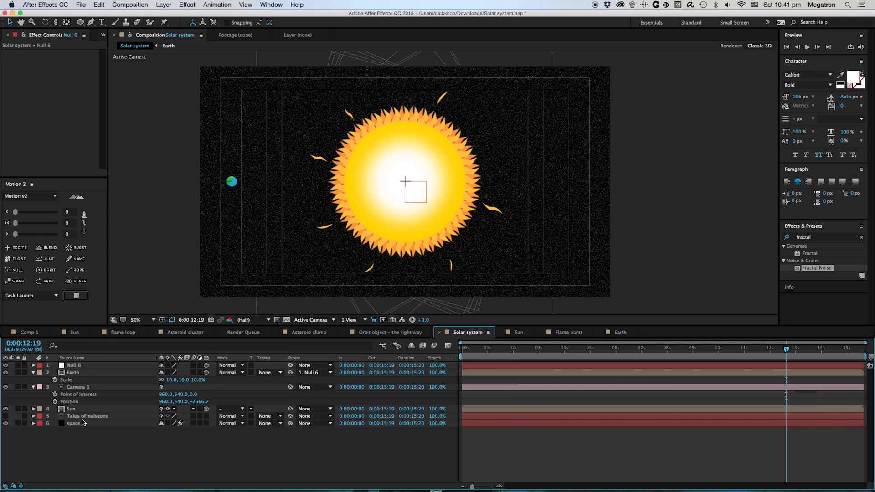
- Move the null and Earth layers together below Camera 1, directly above the Sun layer
click(73, 372)
shift+click(73, 366)
drag(73, 373, 79, 401)
click(80, 443)
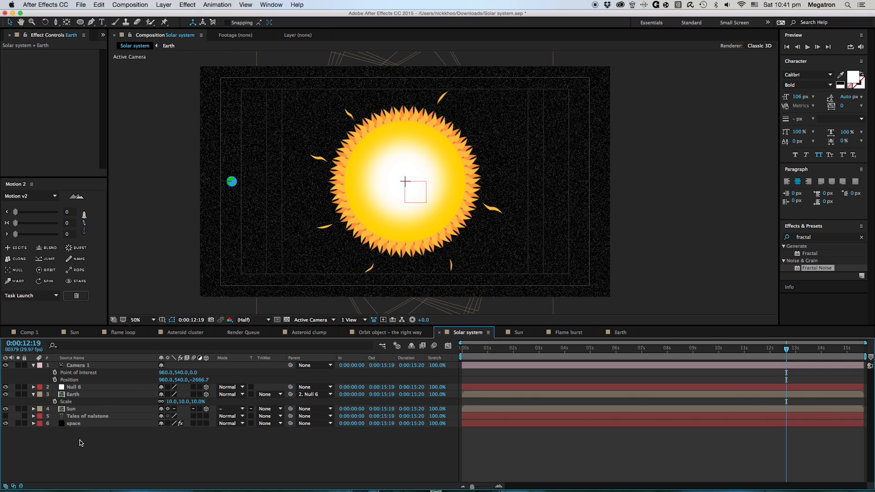
click(76, 366)
click(97, 458)
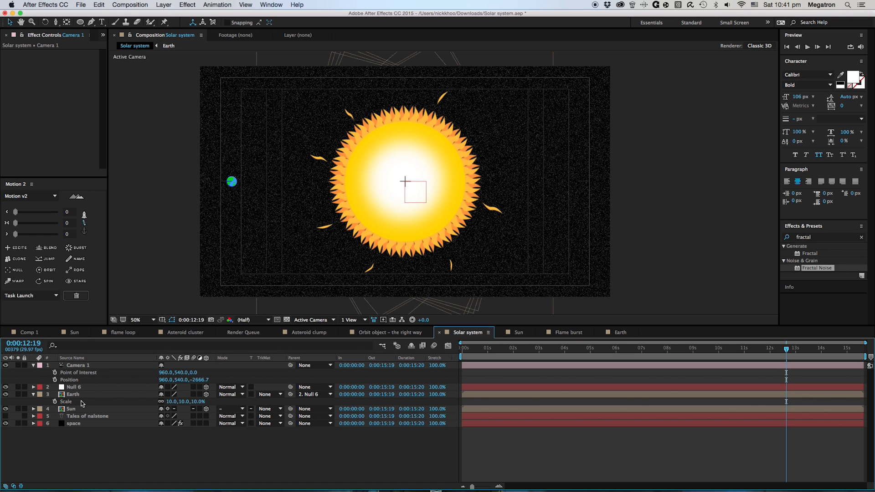
- Add the expression time*100 to the null object's Y Rotation
click(75, 387)
key(r)
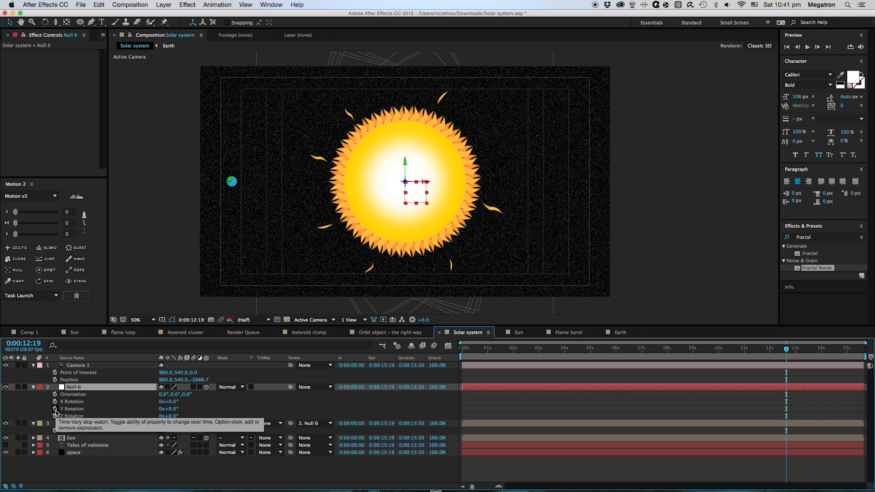
alt+click(56, 409)
text(time*100)
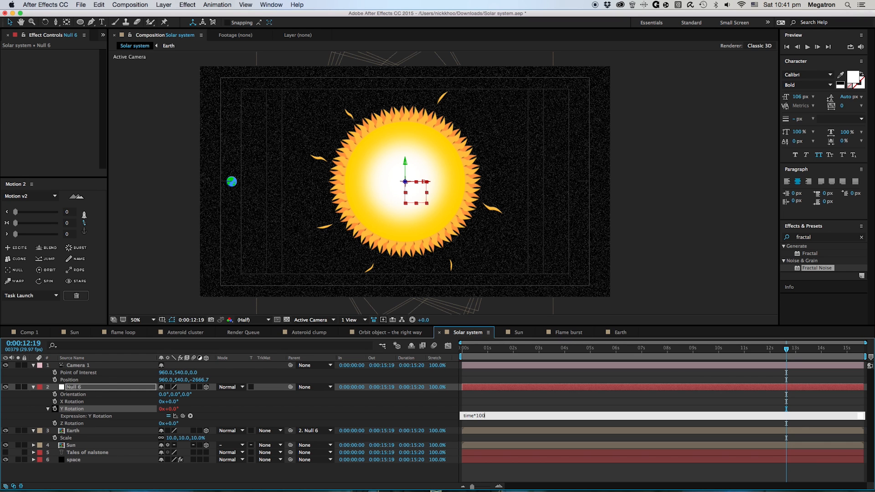
click(482, 401)
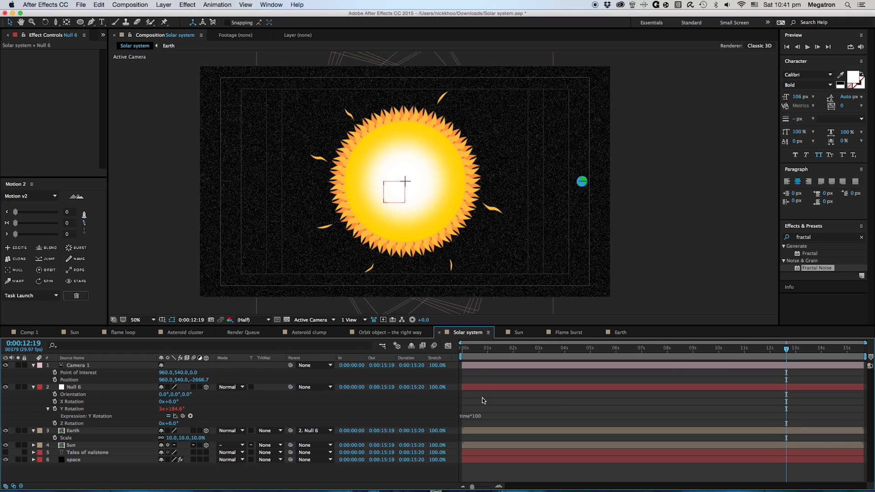
- Preview the Earth's orbit around the sun from the first frame
drag(473, 360, 462, 360)
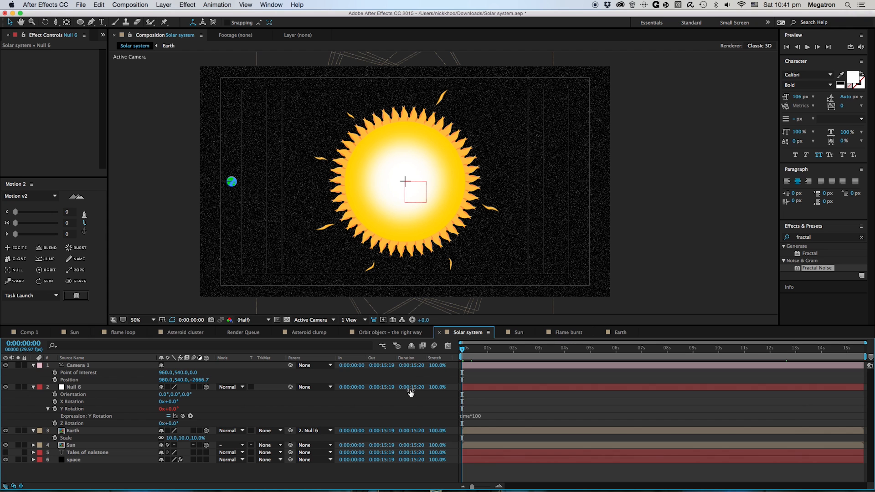
key(space)
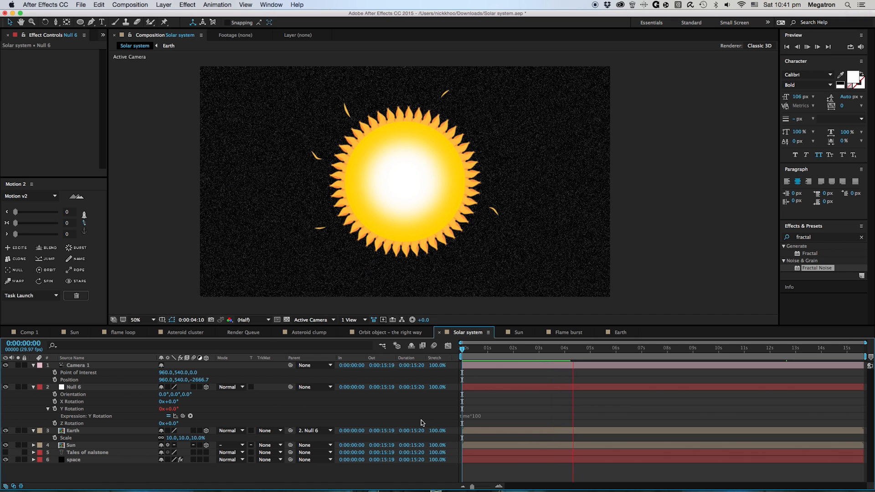
key(space)
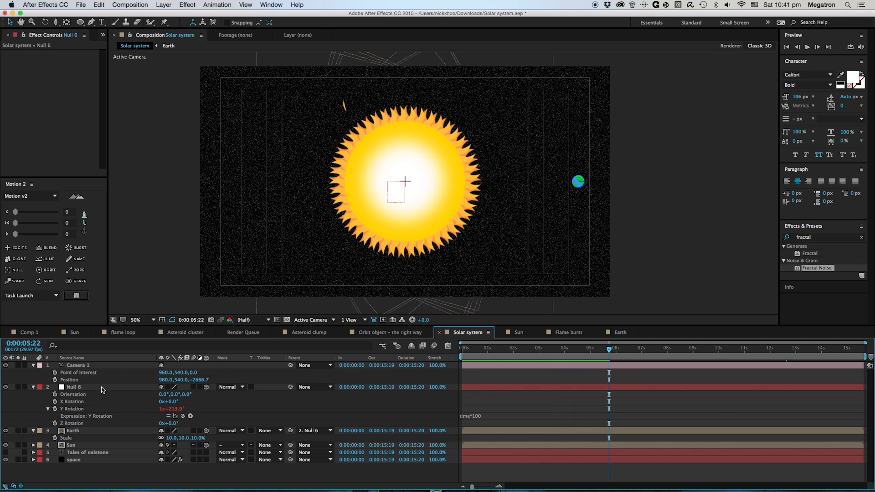
- Set the Earth layer's auto-orientation to Orient Towards Camera
click(73, 432)
key(a)
key(a)
scroll(115, 449, down, 2)
scroll(105, 431, up, 2)
right_click(84, 431)
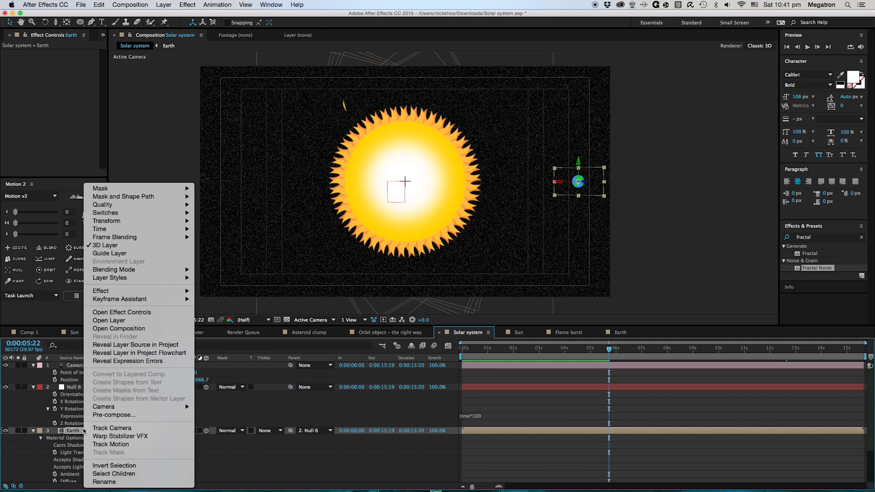
mouse_move(109, 222)
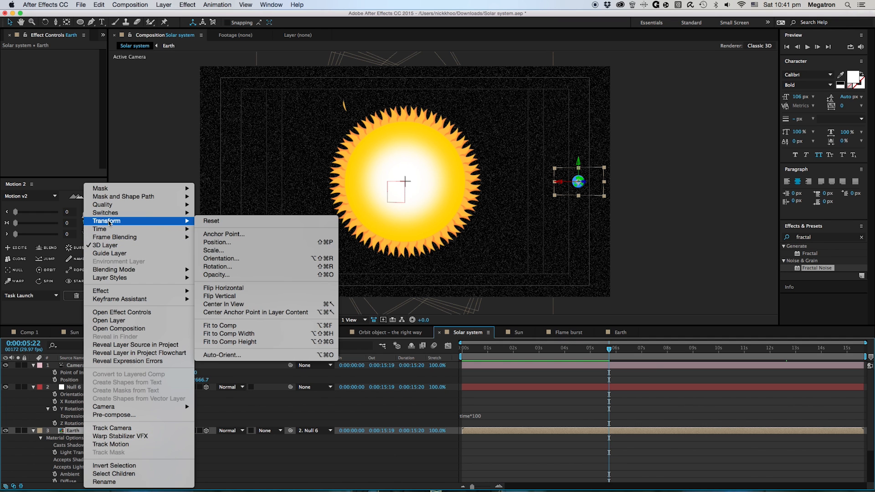
click(258, 356)
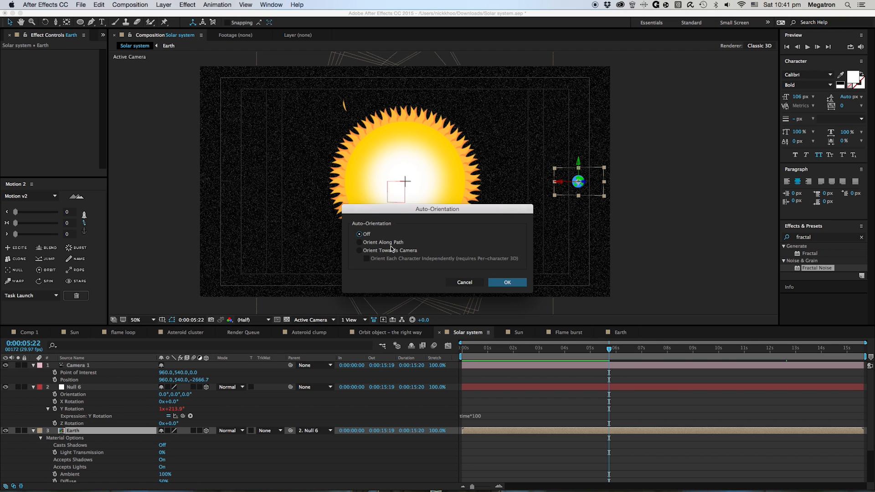
click(497, 282)
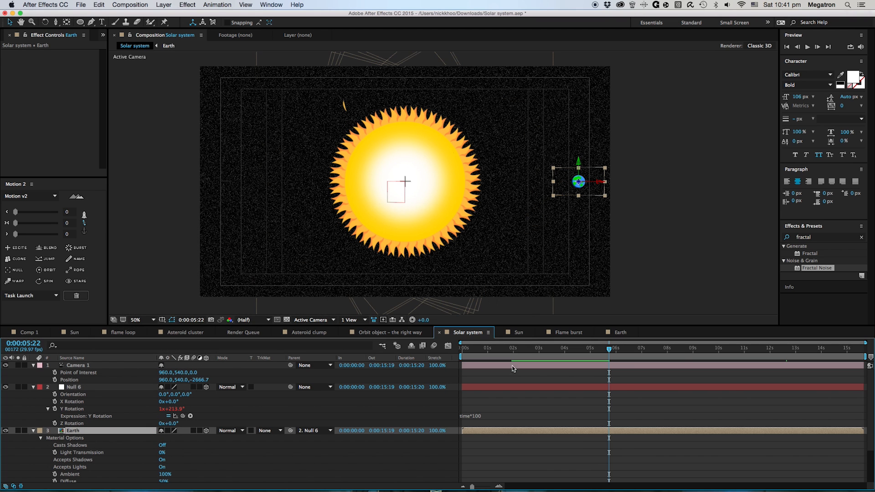
- Play back the composition to check how the auto-oriented Earth faces the camera along its orbit
click(499, 391)
key(space)
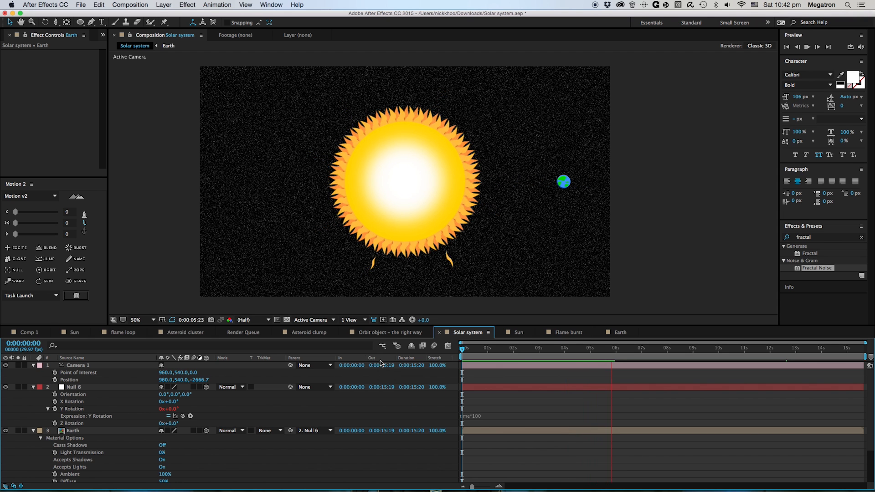
key(space)
- Collapse the properties of all layers and set the Sun layer's auto-orientation to Orient Towards Camera
key(super+a)
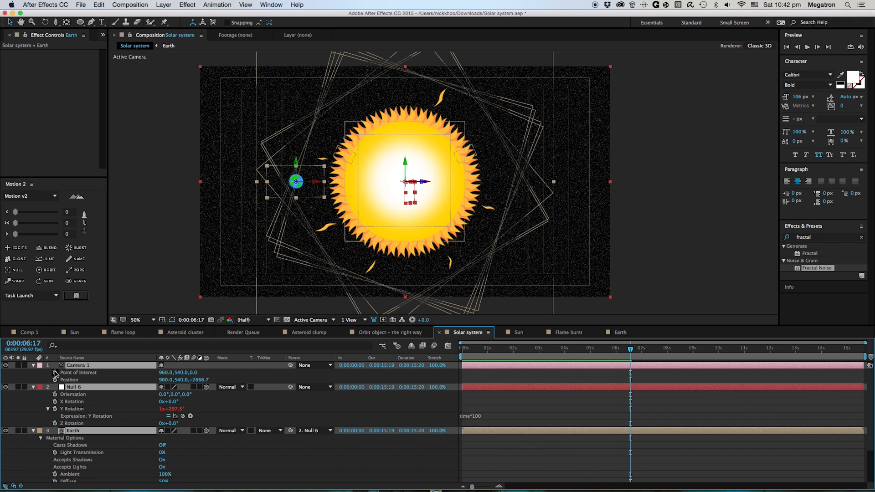
click(33, 365)
click(84, 421)
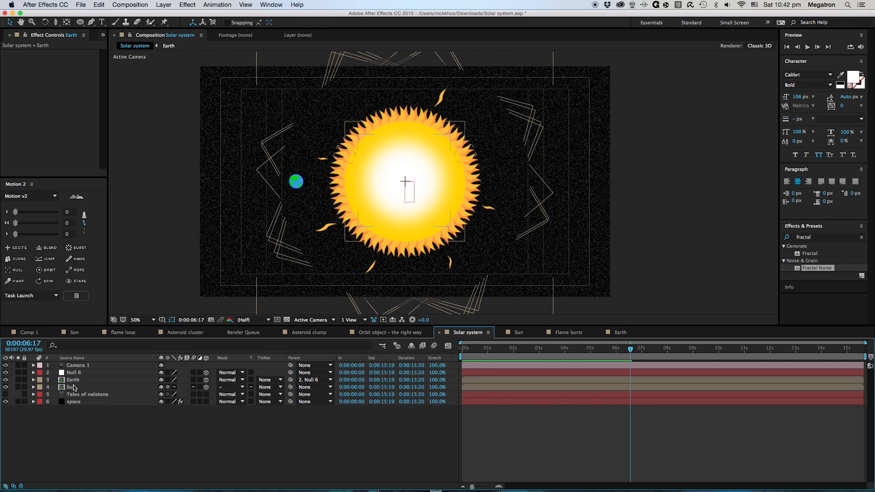
right_click(74, 388)
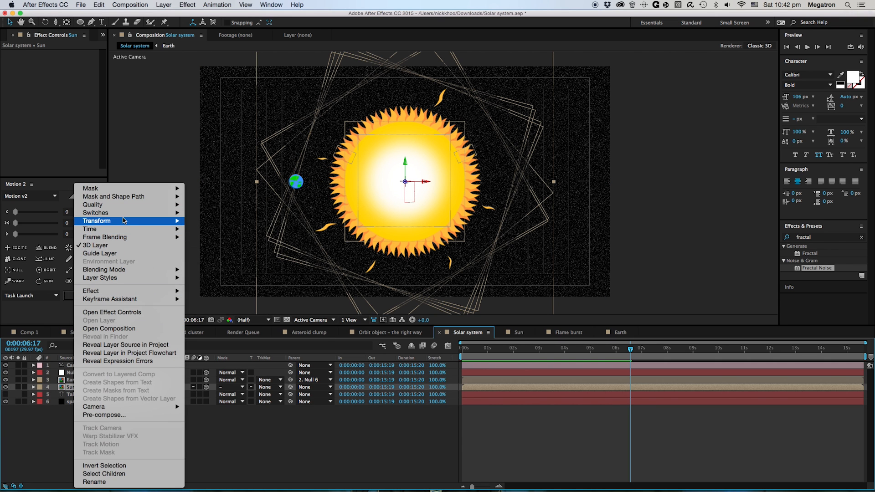
mouse_move(134, 223)
click(221, 355)
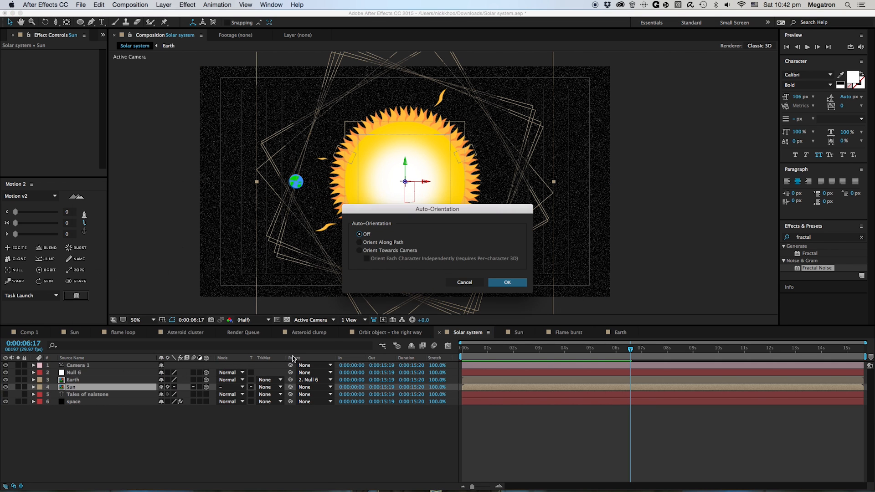
click(506, 282)
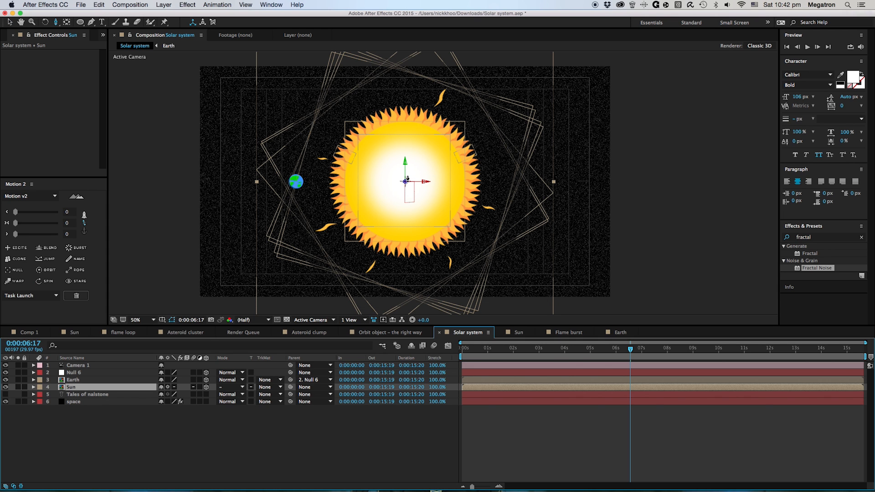
- Orbit the camera to look down on the sun and Earth at an angle, and preview the animation
drag(55, 22, 93, 31)
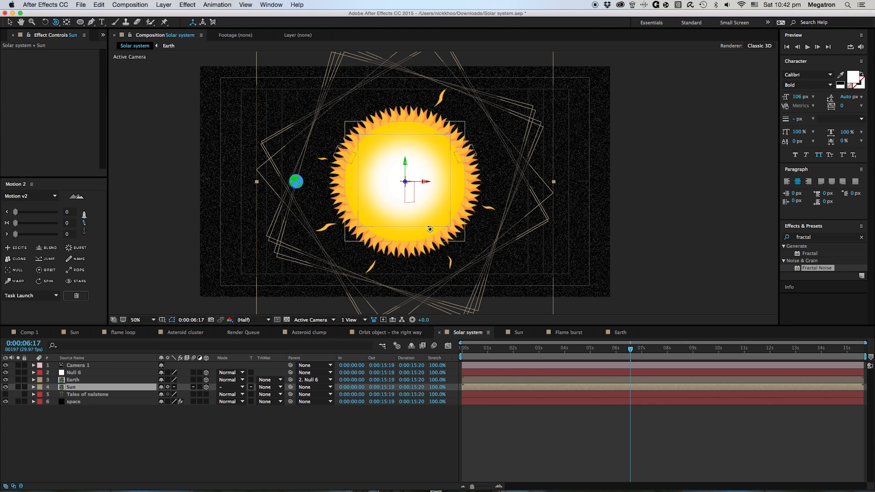
drag(405, 170, 405, 184)
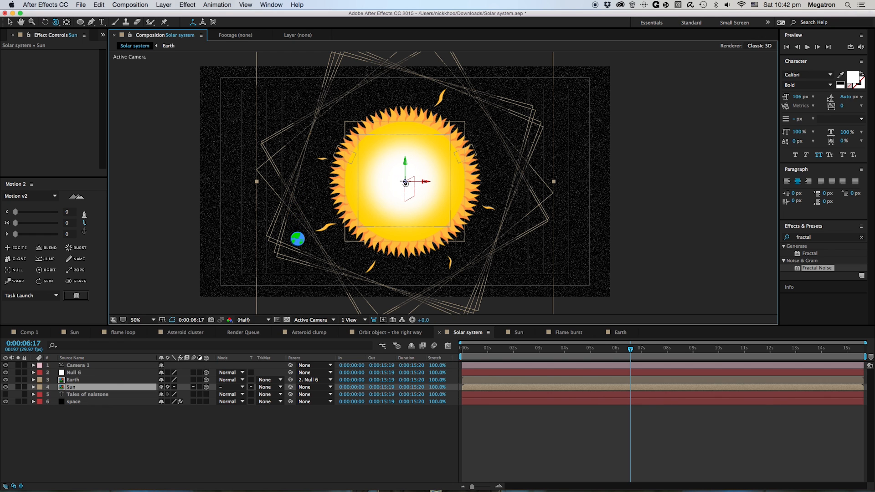
key(space)
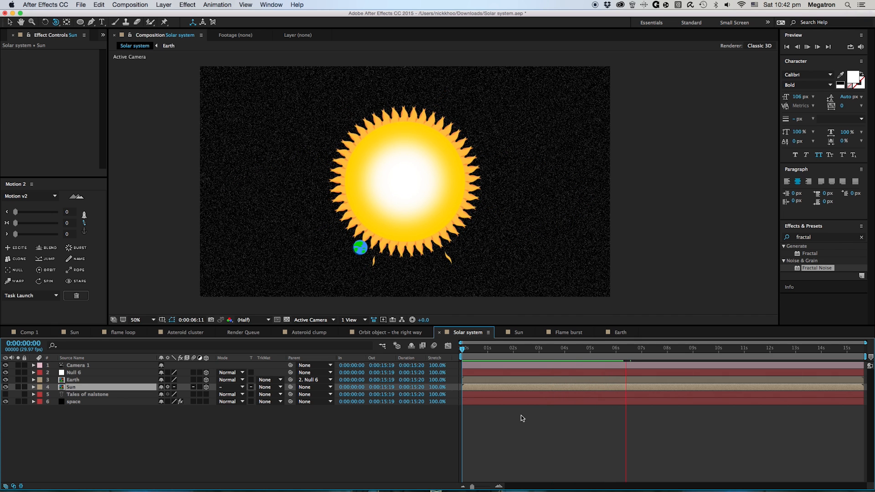
key(space)
- Track the camera back along Z so the sun appears smaller in frame, and preview from the first frame
drag(401, 158, 407, 182)
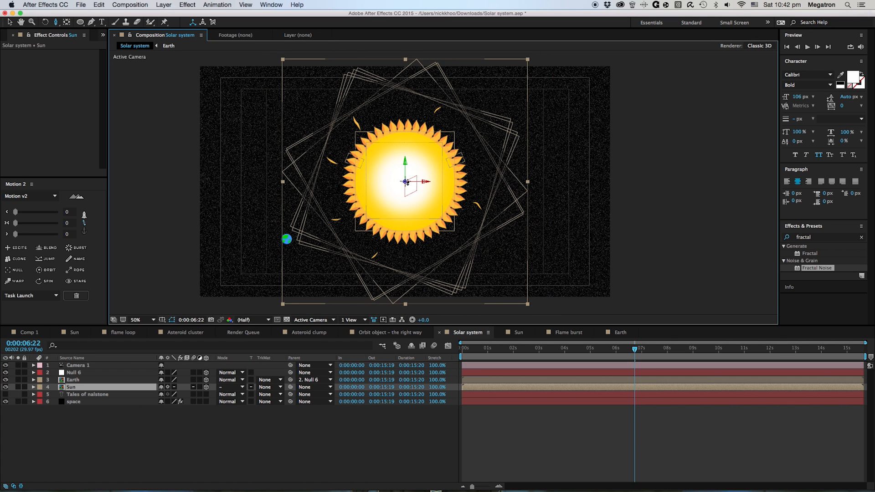
click(515, 453)
key(Home)
key(space)
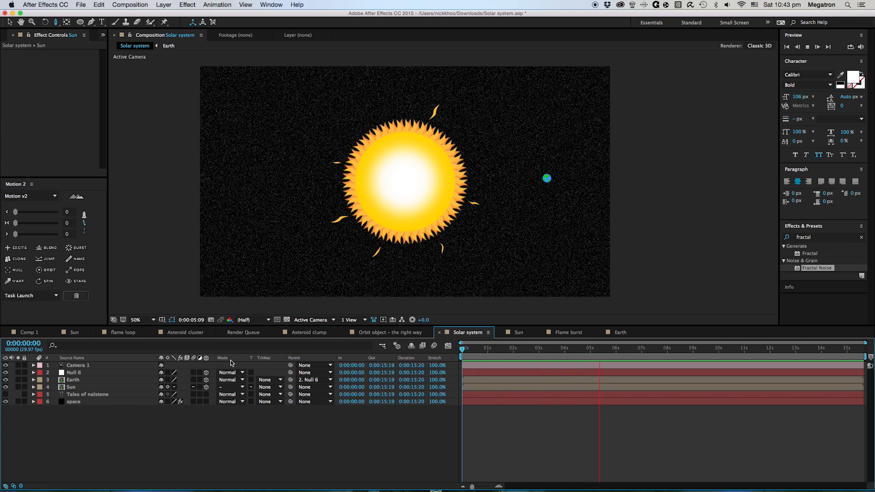
key(space)
- Duplicate the null and Earth layers together
click(75, 372)
click(100, 436)
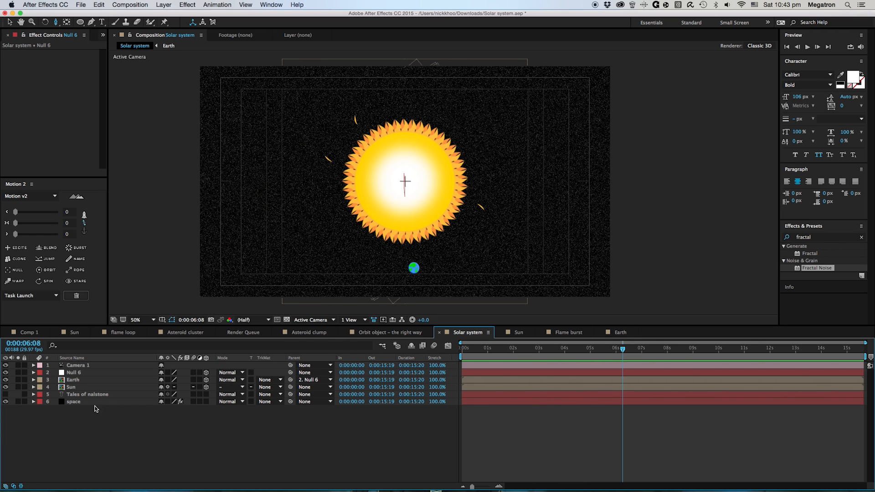
click(73, 372)
shift+click(73, 380)
key(ctrl+d)
click(73, 444)
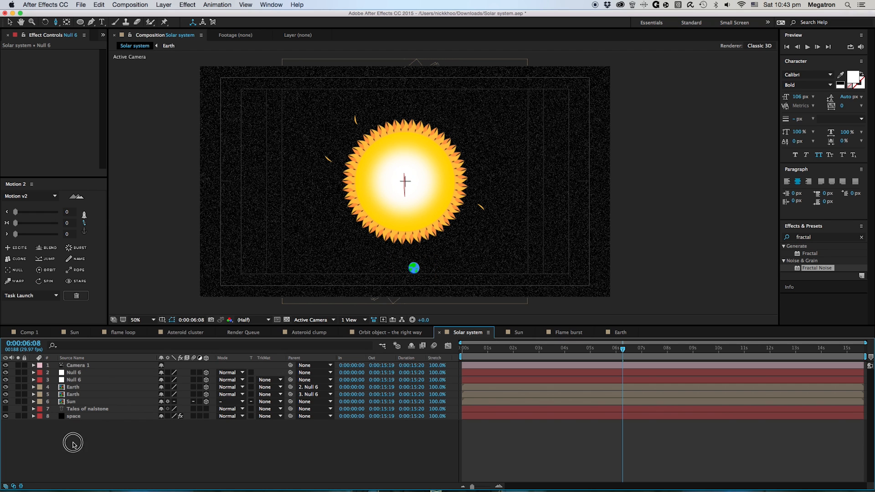
- Return to the first frame and rename the upper Earth layer to Earth 2
drag(468, 349, 458, 354)
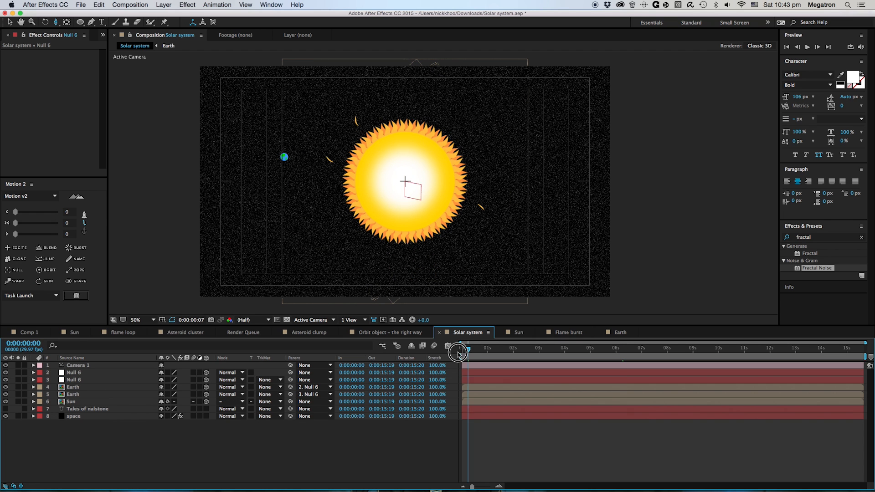
click(75, 388)
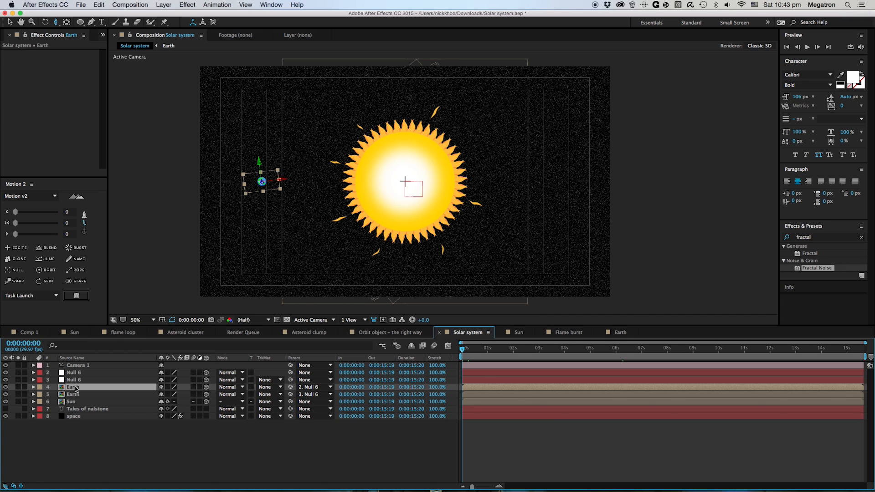
key(Return)
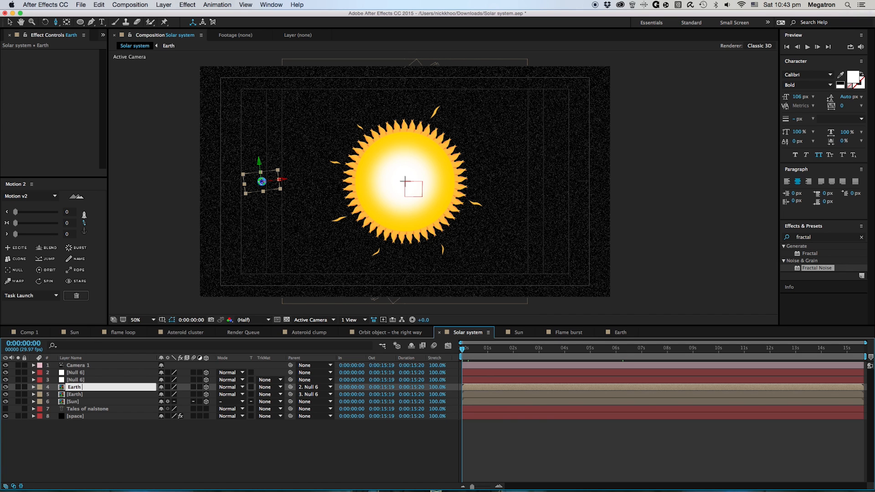
text(Earth 2)
click(73, 452)
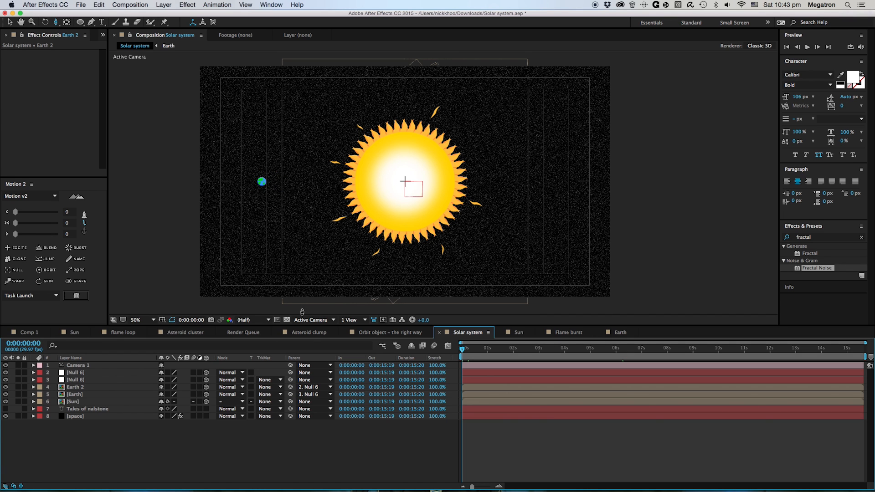
- Set Earth 2's X position to -924 in the Front view, and return to the Active Camera view
click(69, 367)
click(306, 320)
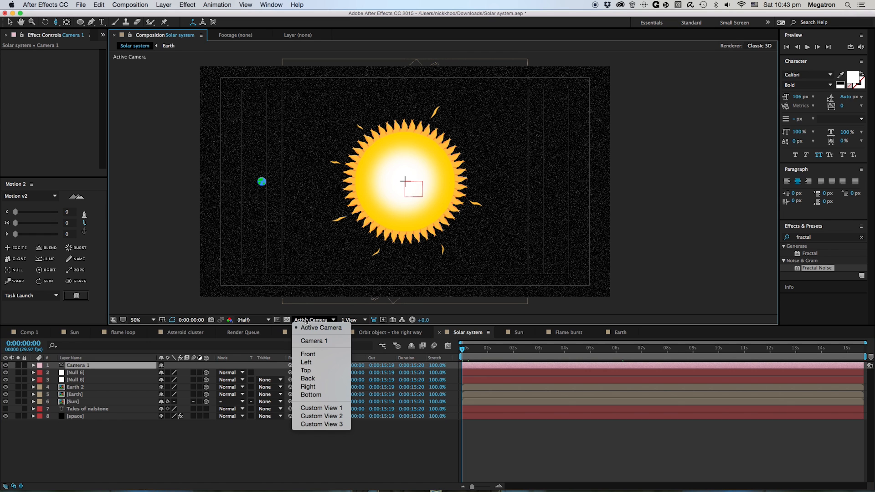
click(309, 354)
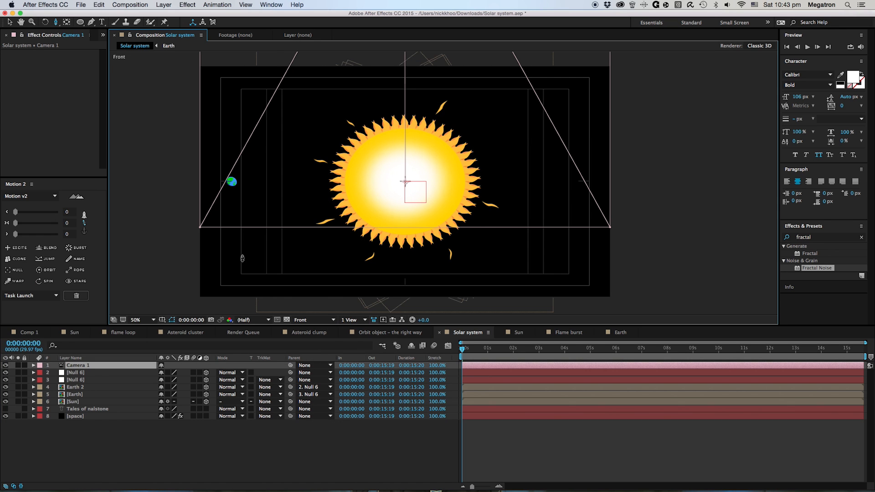
click(77, 387)
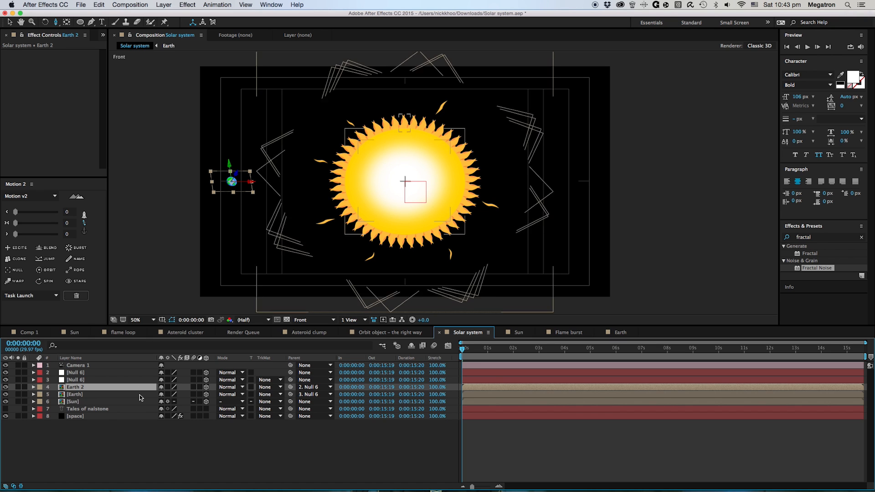
key(p)
drag(165, 396, 121, 393)
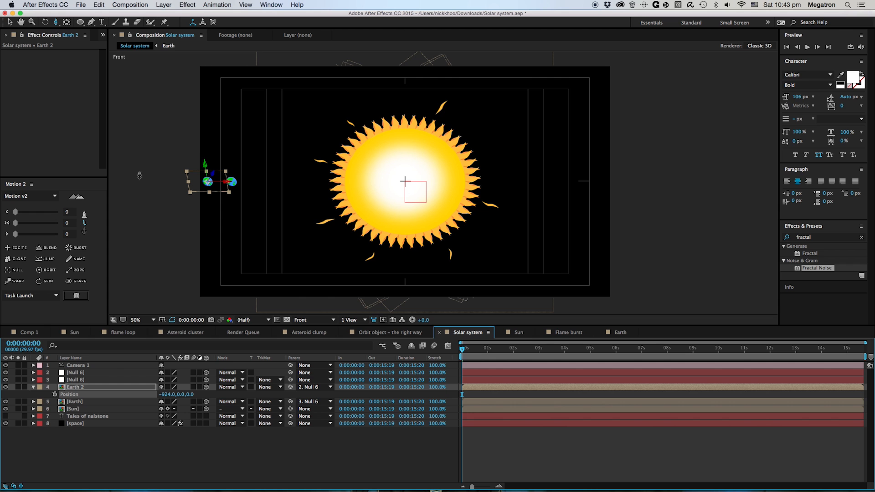
click(319, 320)
click(321, 328)
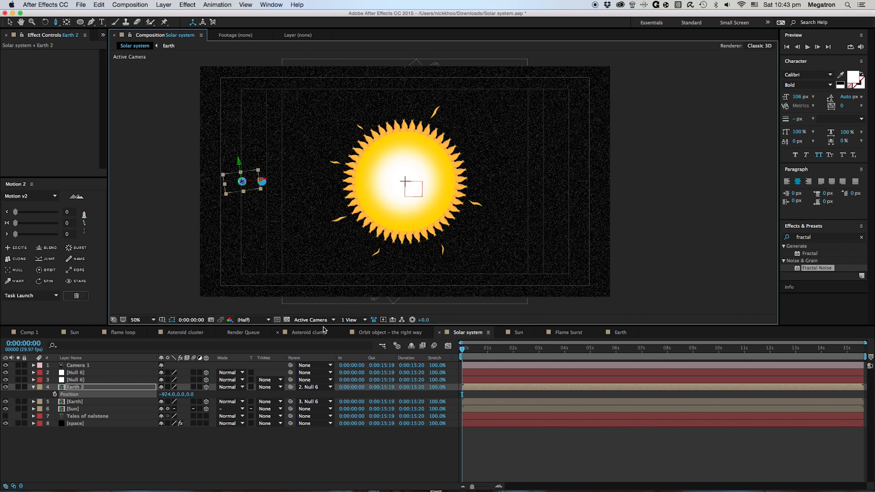
- Move Earth 2 directly below its parent null and set that null's Y Rotation expression to time*-100
drag(81, 385, 79, 376)
click(81, 372)
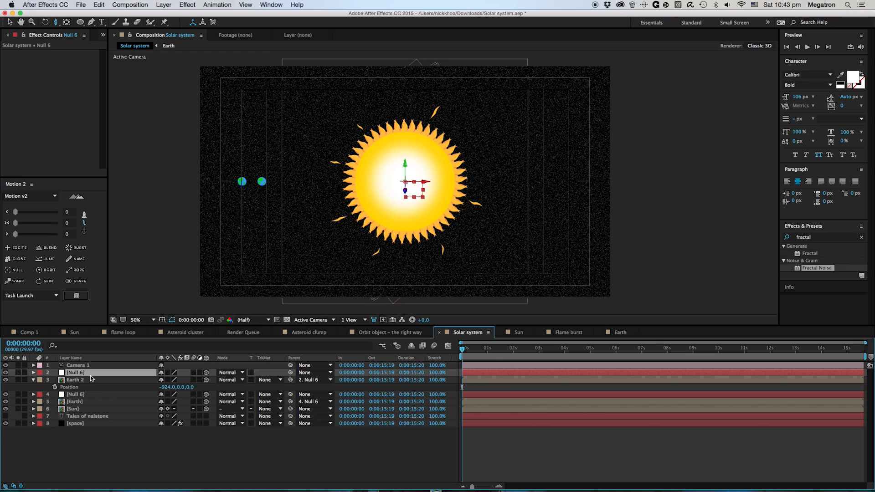
key(u)
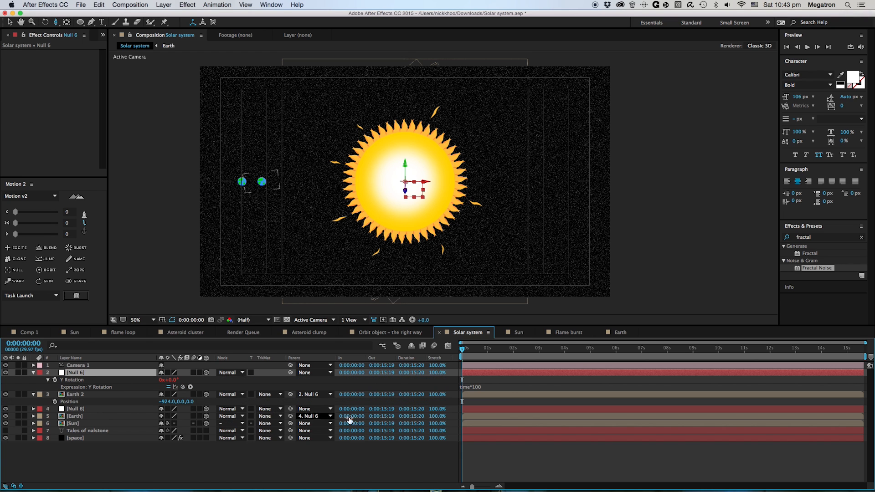
click(476, 387)
click(476, 387)
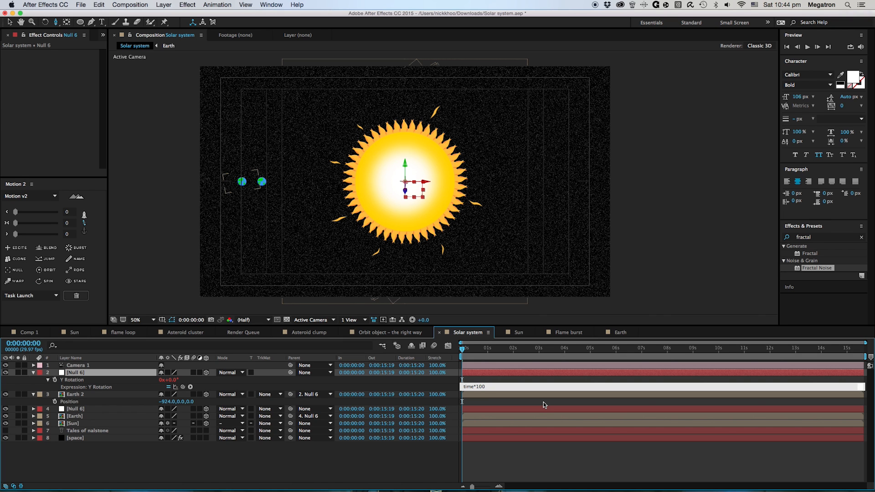
text(-)
key(Return)
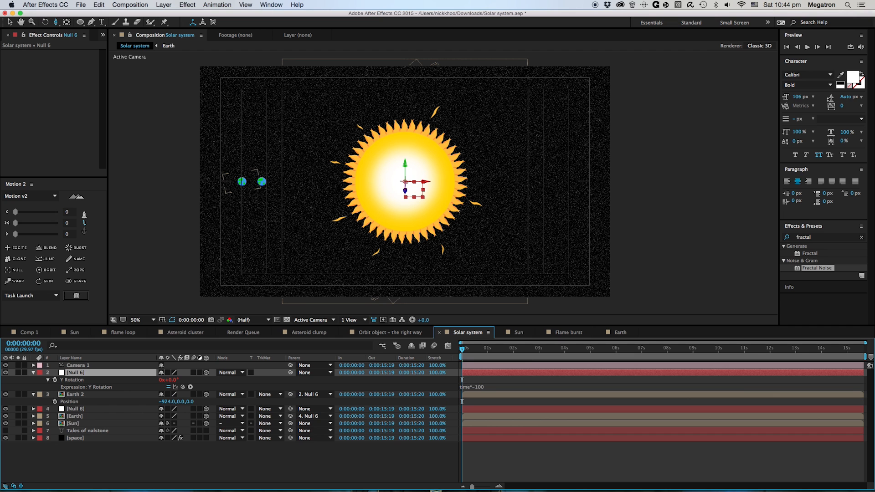
- Preview the two planets orbiting the sun in opposite directions
key(space)
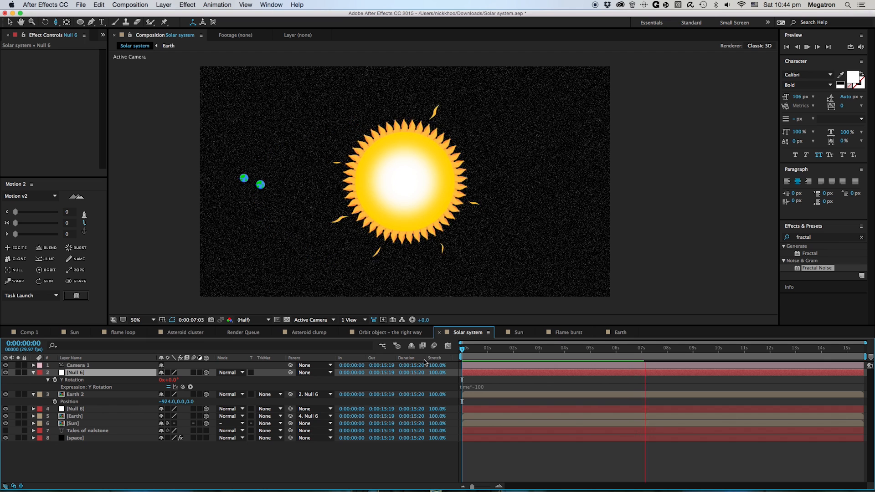
key(space)
- Start keyframing Camera 1's Point of Interest and Position at the first frame
click(100, 366)
drag(475, 352, 451, 353)
key(p)
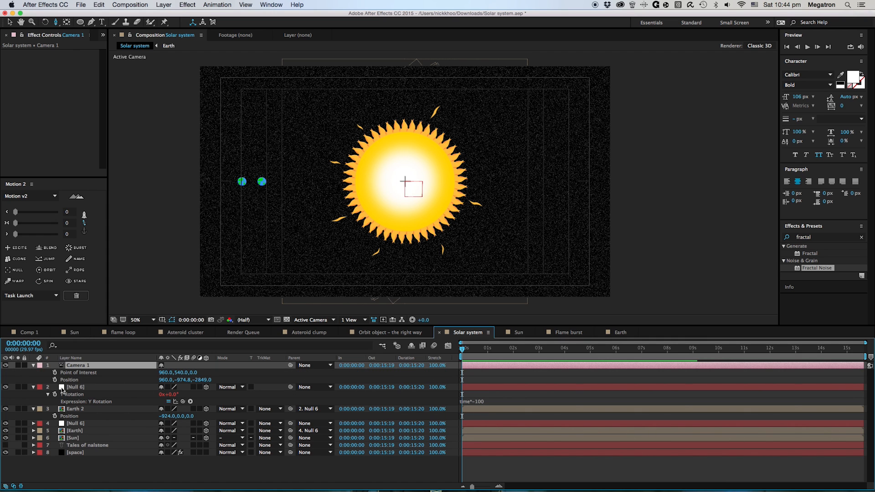
click(54, 373)
click(54, 379)
- Keyframe Camera 1's Point of Interest and Position at 0:00:15:19 and orbit and dolly the camera for differing start and end views
click(864, 350)
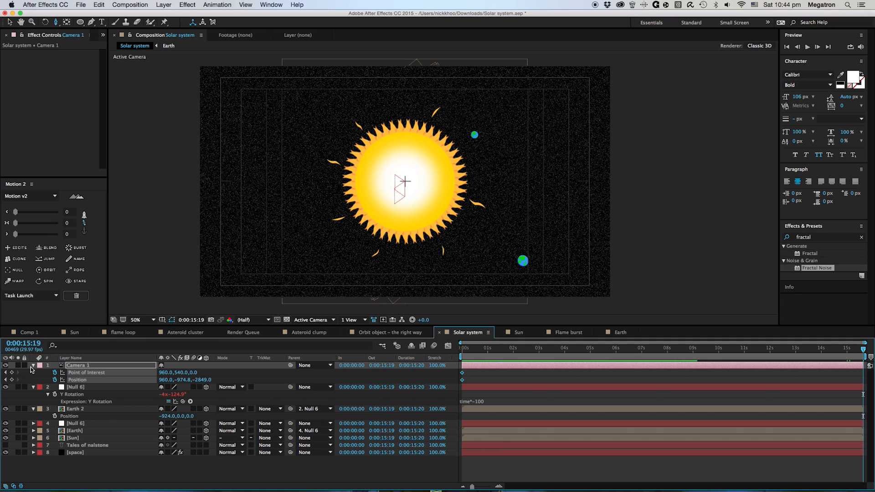
click(12, 372)
click(11, 380)
key(c)
key(c)
drag(417, 185, 448, 188)
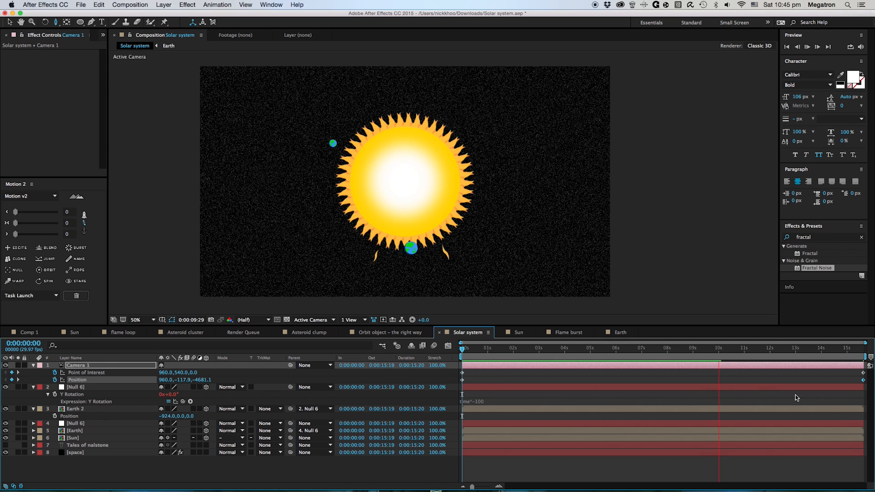
- Move Camera 1's two end keyframes to about 0:00:05:01 and end the work area there
key(space)
drag(872, 386, 593, 385)
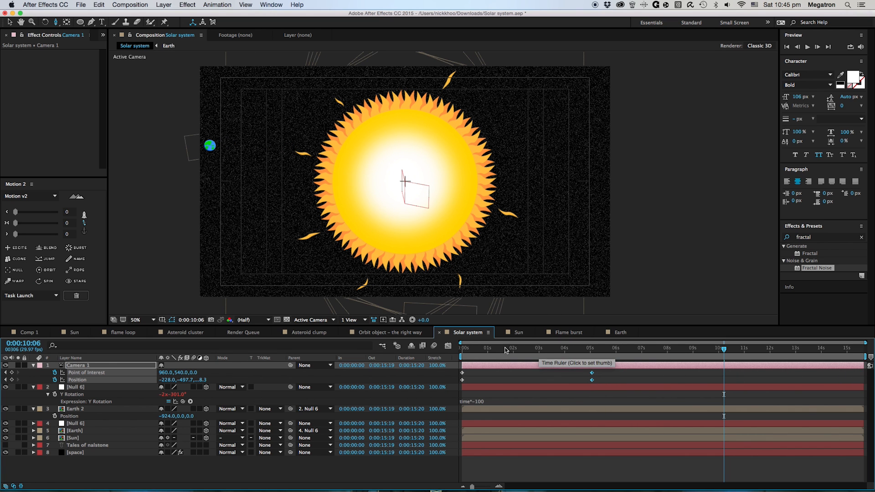
key(Home)
drag(583, 348, 592, 349)
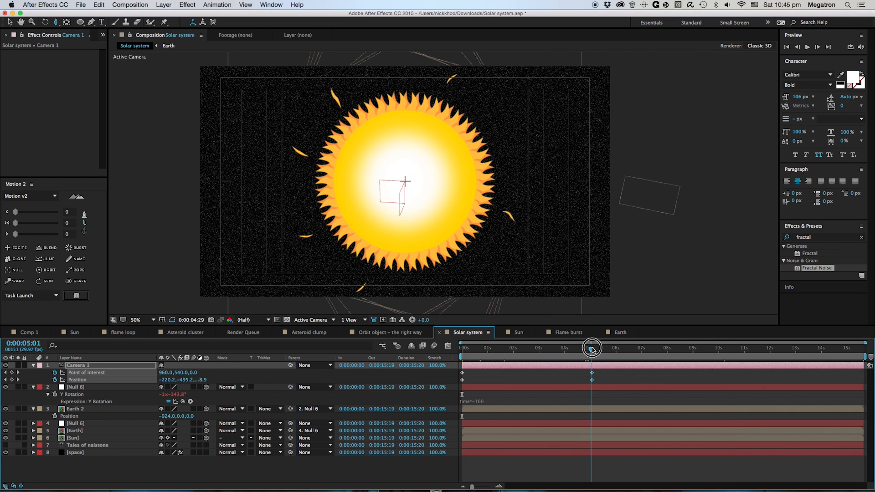
- Preview the shortened camera move around the sun from the first frame
key(Home)
key(space)
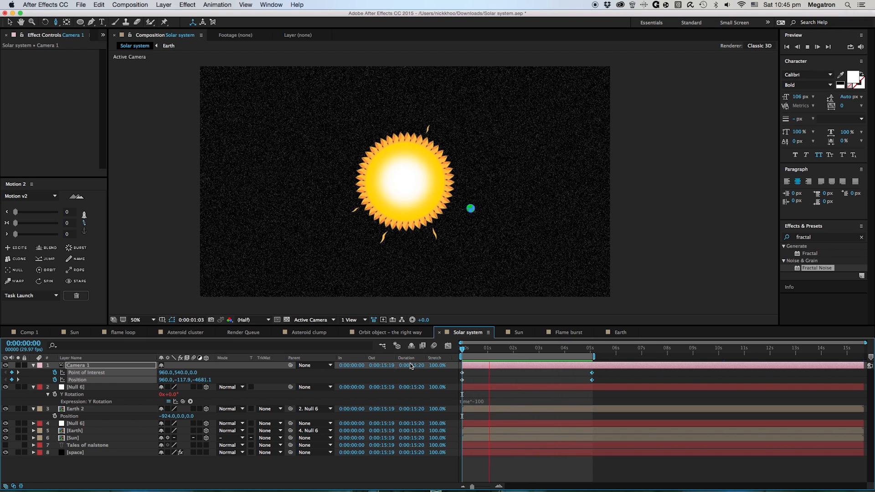
key(space)
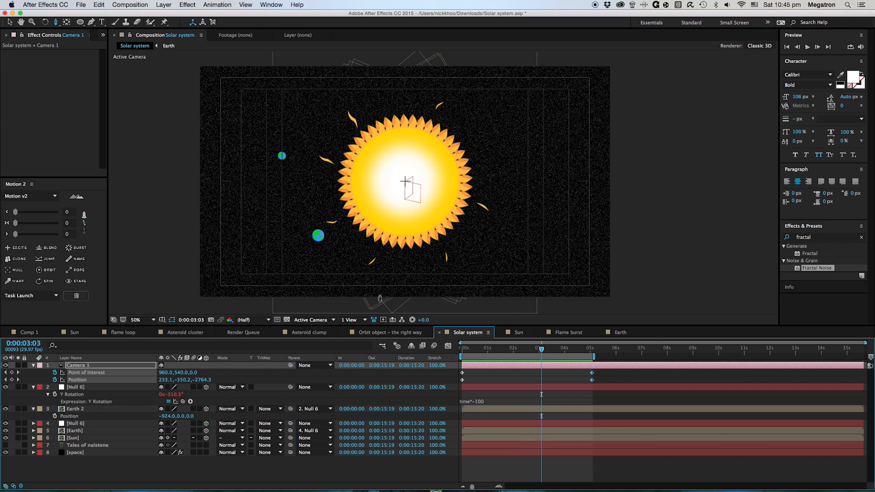
- Open Comp 1 and scrub through its finished solar system animation up to 0:00:12:11
click(32, 336)
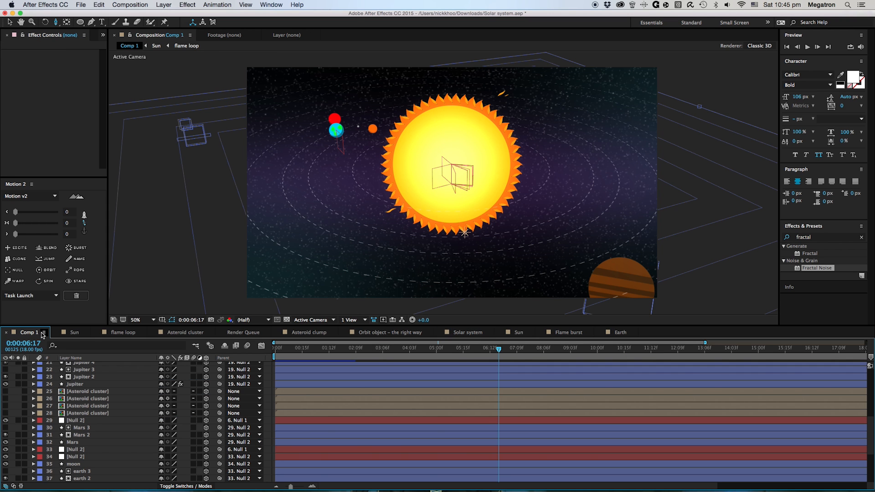
drag(297, 349, 682, 402)
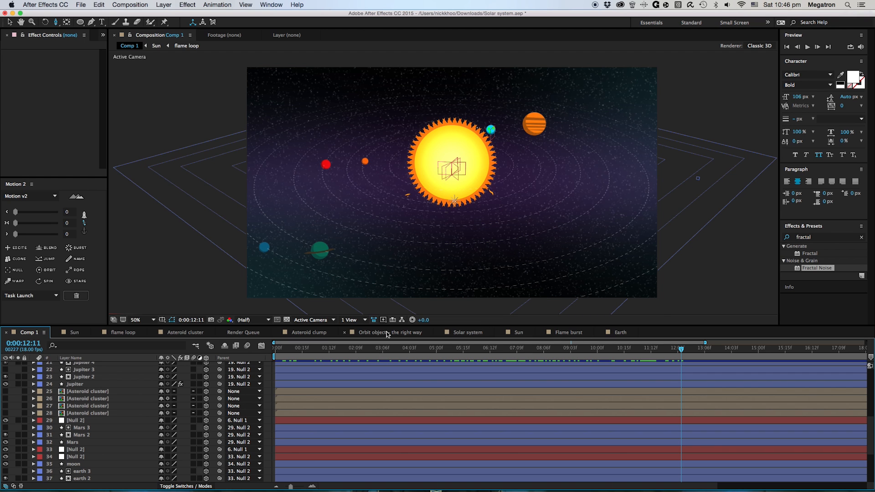
- Return to the Solar system composition and play its animation from the first frame
click(461, 336)
drag(478, 350, 443, 353)
key(space)
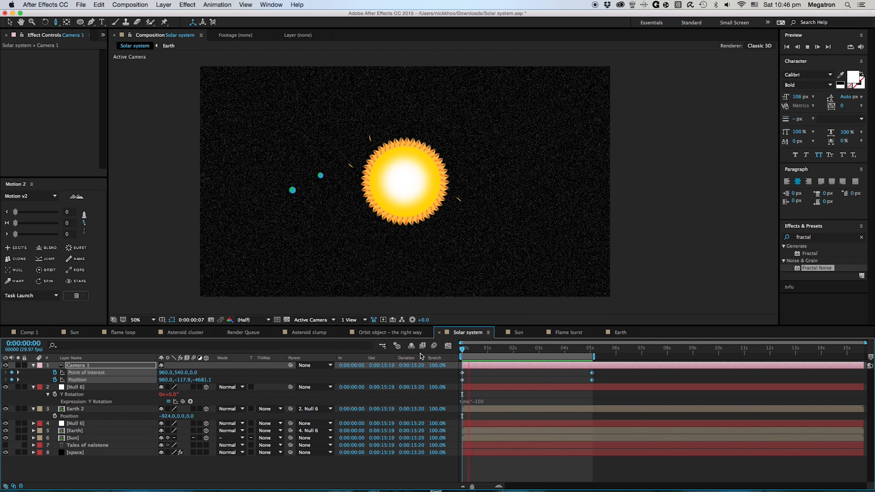